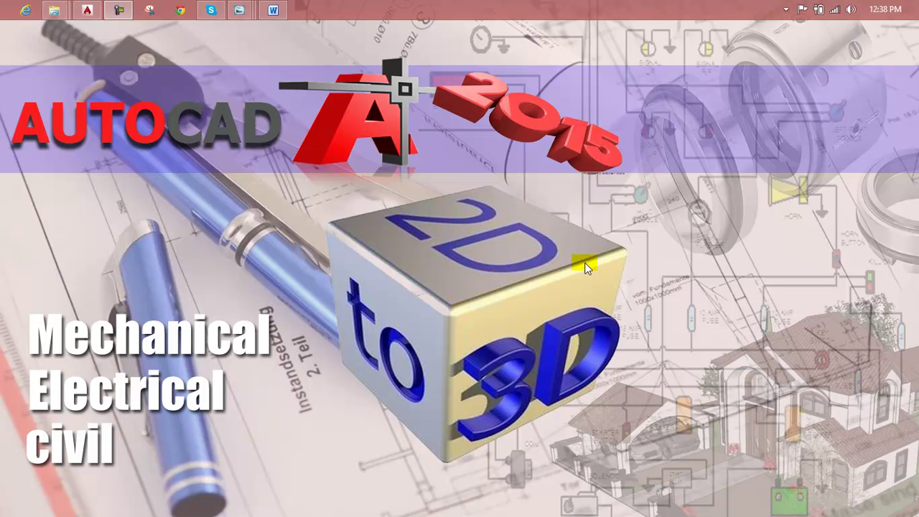
Switch to the Lesson 106 Word document showing the Mechanical Practical No 5 title page
click(272, 9)
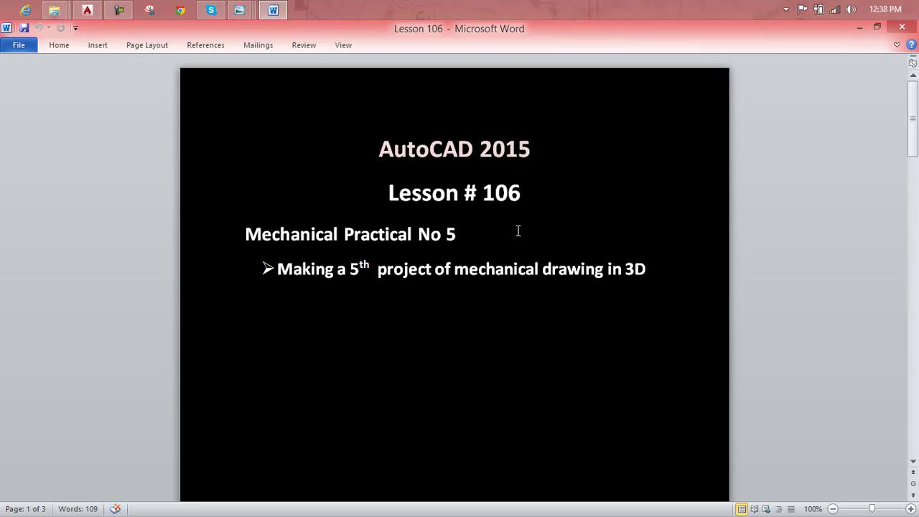
Show the Lesson 106 reference image in Photo Viewer and zoom in on the 3D block
mouse_move(239, 10)
click(404, 75)
scroll(750, 230, up, 1)
scroll(754, 230, up, 1)
scroll(590, 261, down, 1)
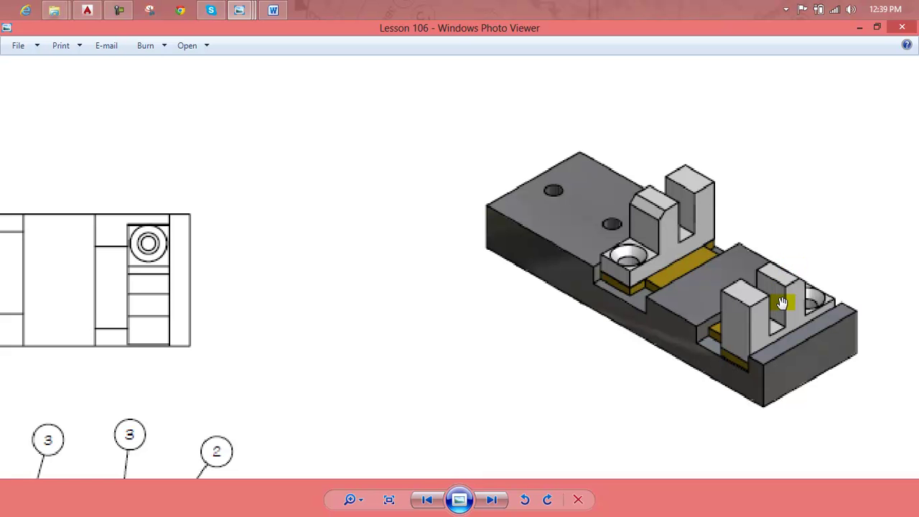
scroll(446, 293, down, 2)
scroll(649, 217, up, 2)
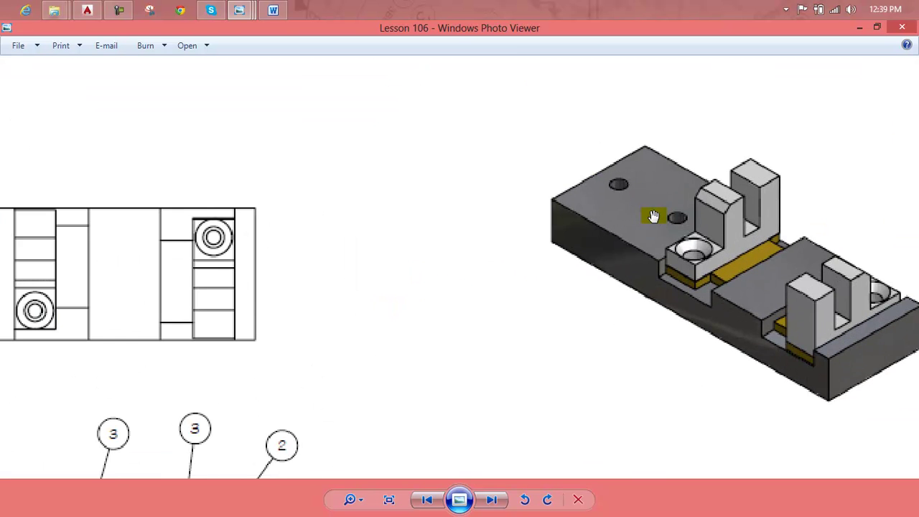
scroll(653, 216, down, 1)
scroll(653, 217, down, 1)
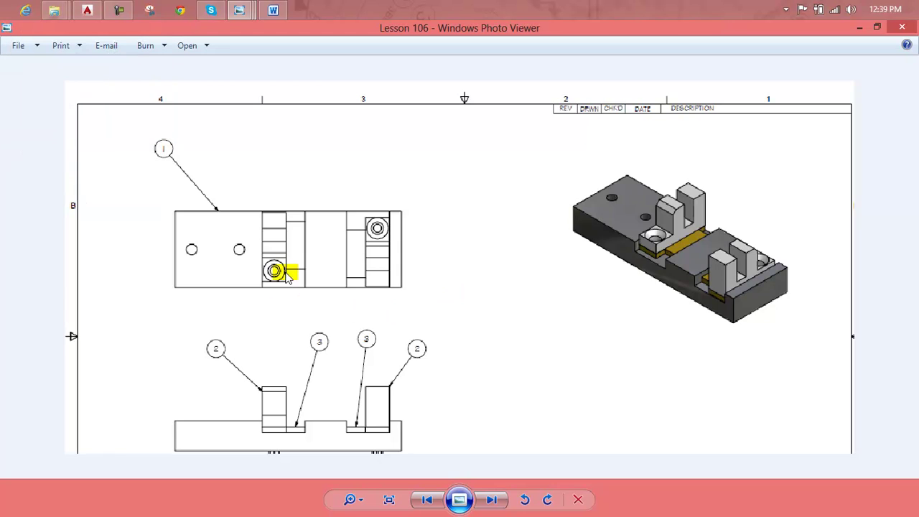
scroll(284, 266, up, 2)
scroll(284, 266, down, 1)
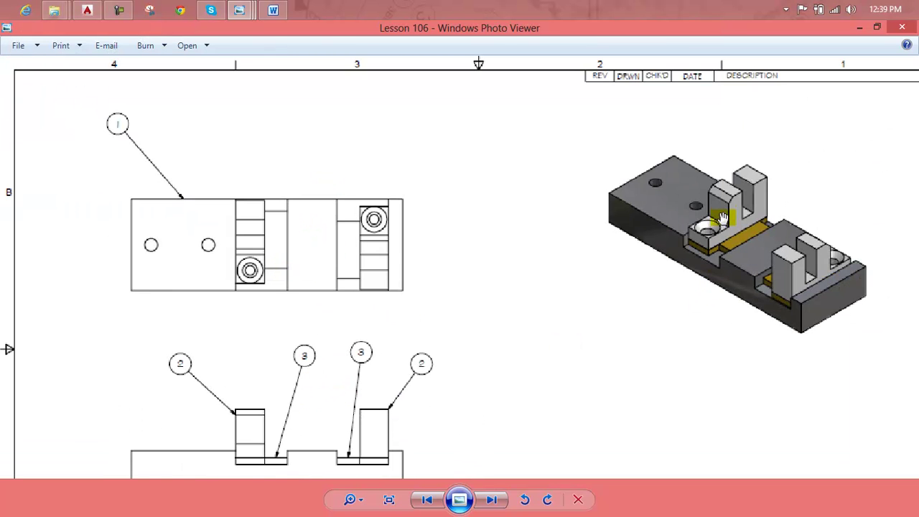
scroll(720, 218, up, 2)
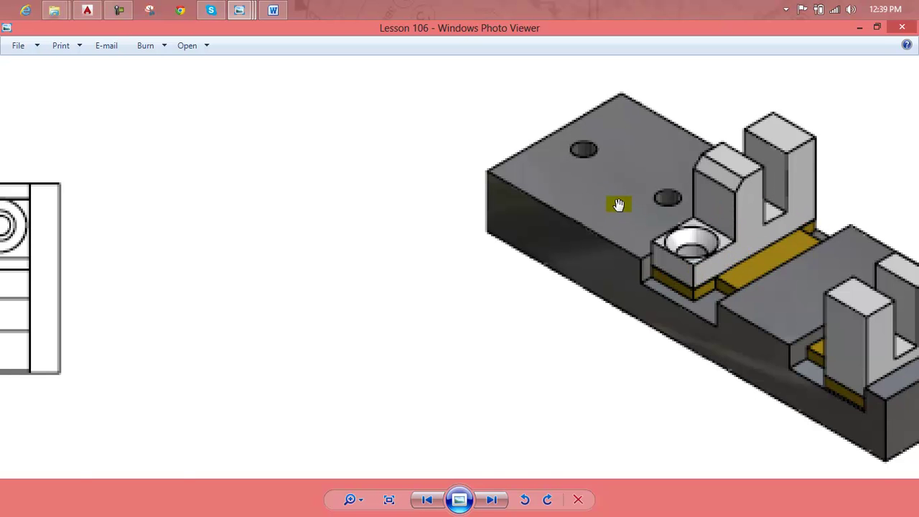
scroll(619, 205, down, 1)
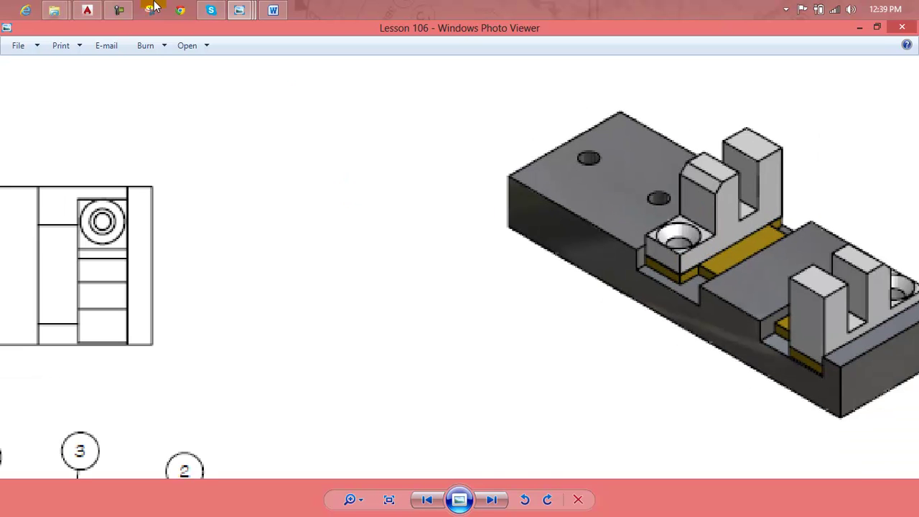
Switch to AutoCAD and reposition the base plate model lower in the viewport
click(88, 10)
mouse_move(374, 237)
middle_down()
mouse_move(372, 328)
mouse_move(348, 342)
middle_up()
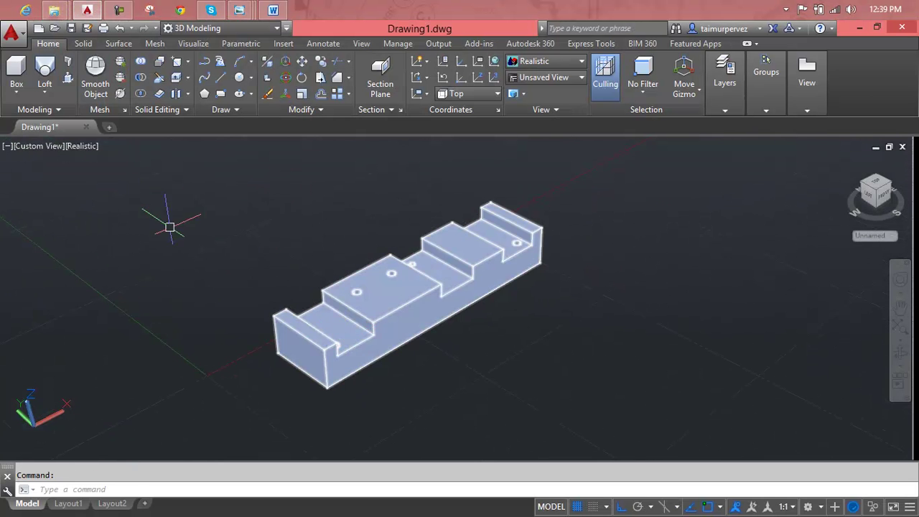
scroll(429, 318, up, 1)
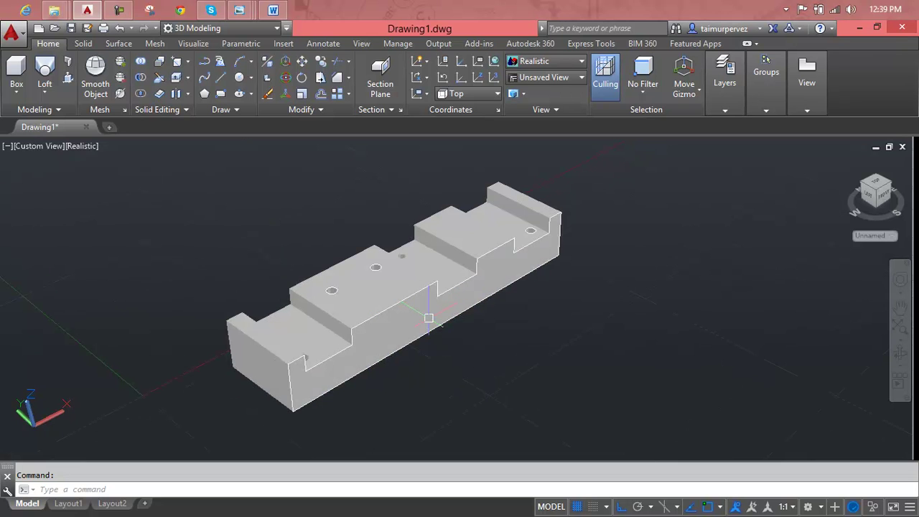
click(429, 318)
key(Escape)
Set the viewport to the Top view of the plate
click(28, 151)
click(54, 175)
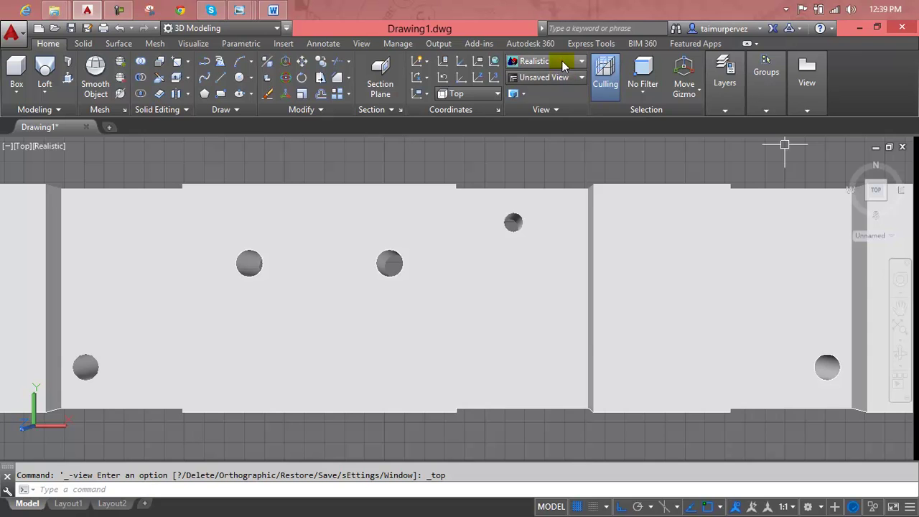
click(562, 61)
Switch the visual style to 2D Wireframe and shift the plan view right
click(541, 86)
scroll(473, 246, down, 2)
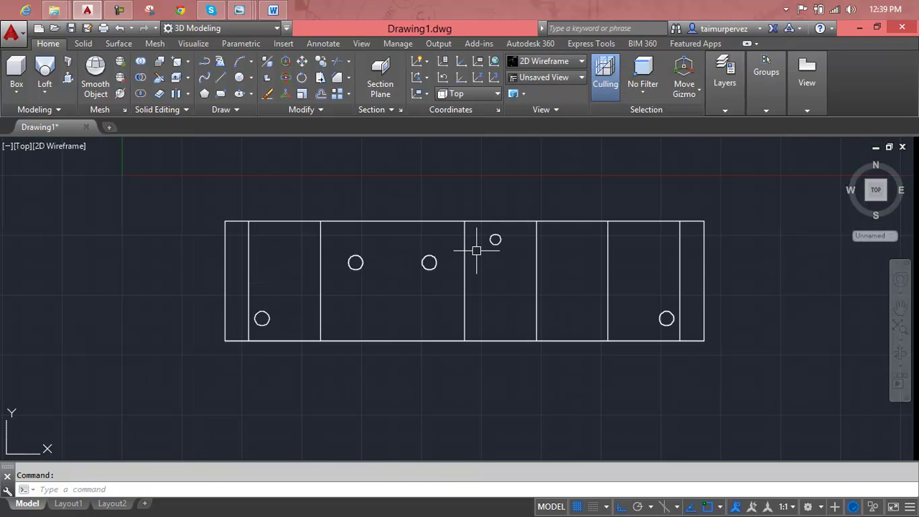
middle_drag(478, 246, 512, 251)
key(Escape)
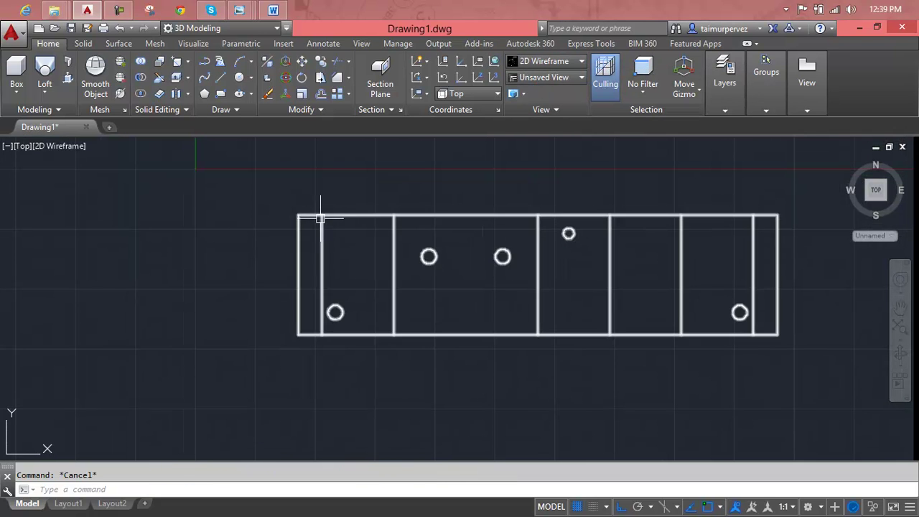
Start a rectangle on the plate with REC, then abandon it
text(rec)
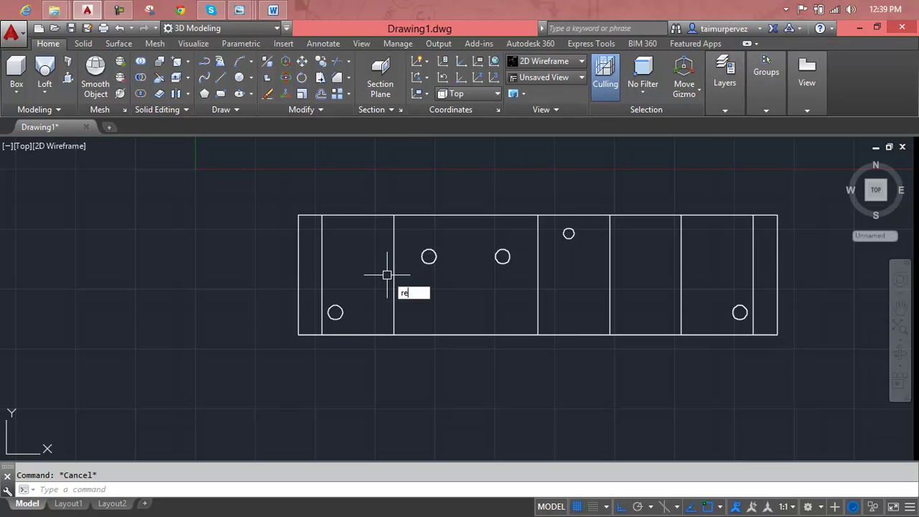
key(Return)
click(320, 216)
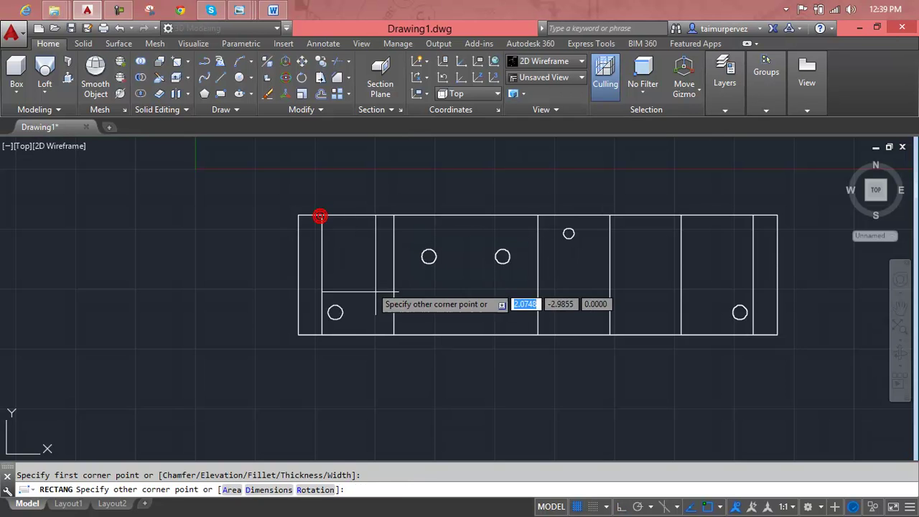
key(Escape)
Move the left slot's rectangle out to the left of the plate and center on it
text(m)
key(Return)
click(386, 334)
key(Return)
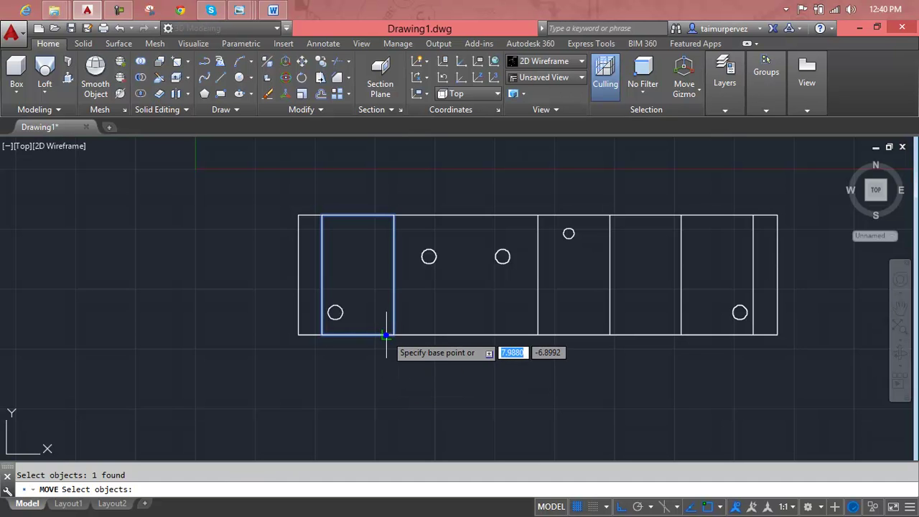
click(386, 334)
scroll(163, 337, down, 2)
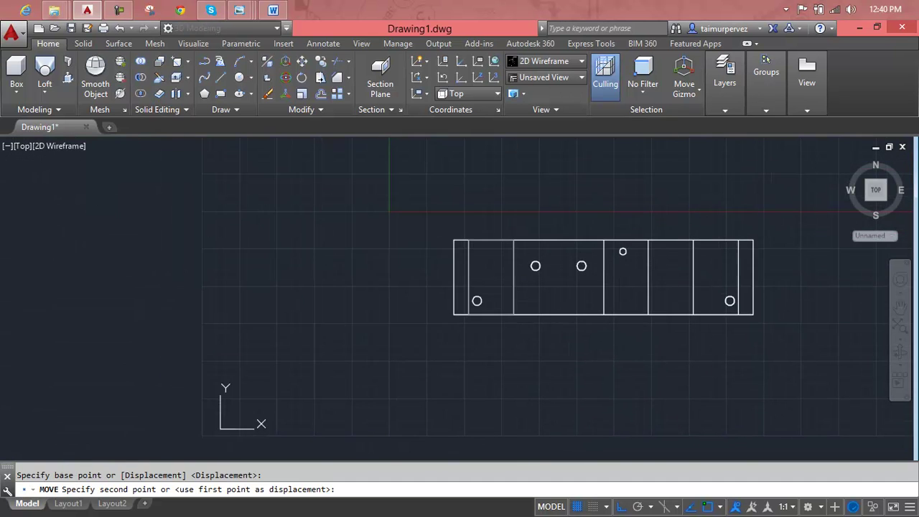
click(252, 295)
key(Escape)
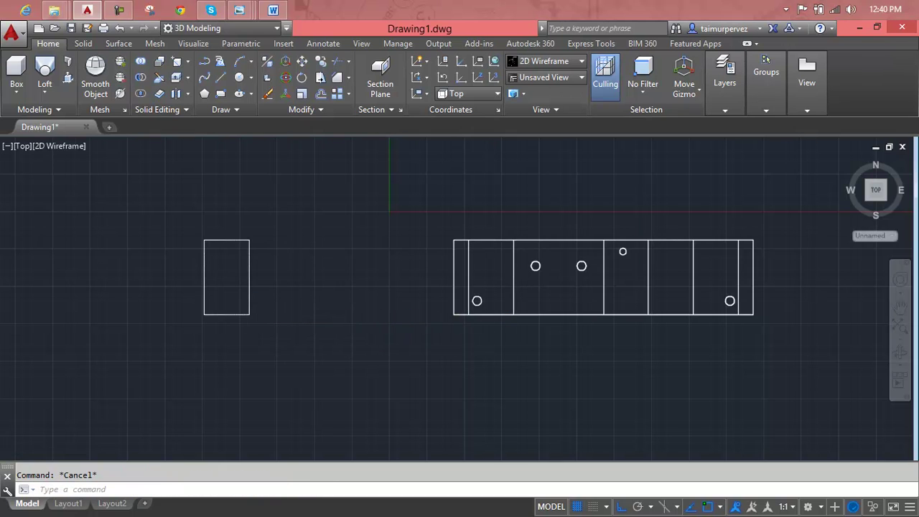
scroll(216, 295, up, 4)
middle_drag(279, 302, 308, 318)
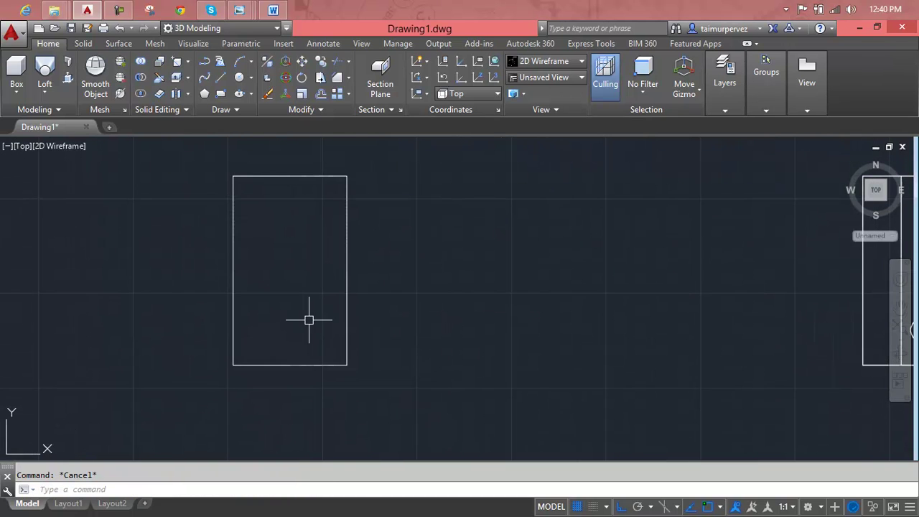
Explode the separated rectangle into individual lines
click(304, 177)
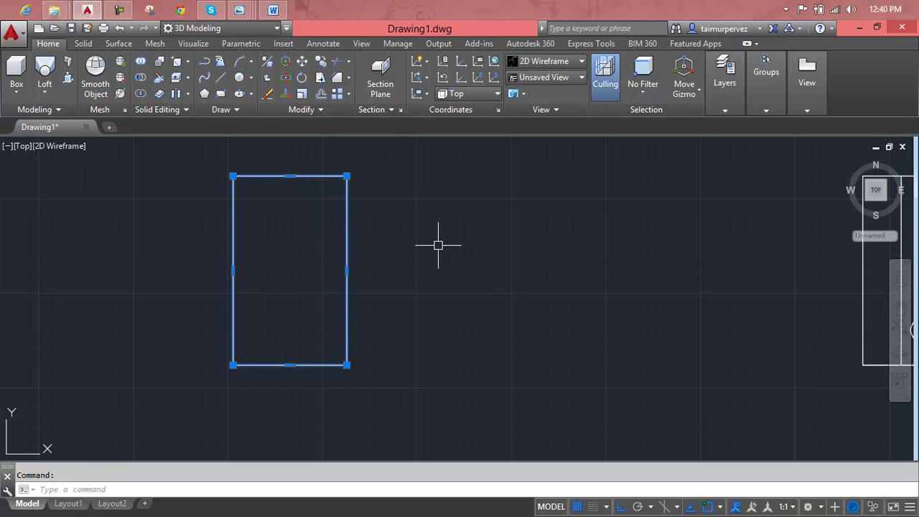
click(323, 112)
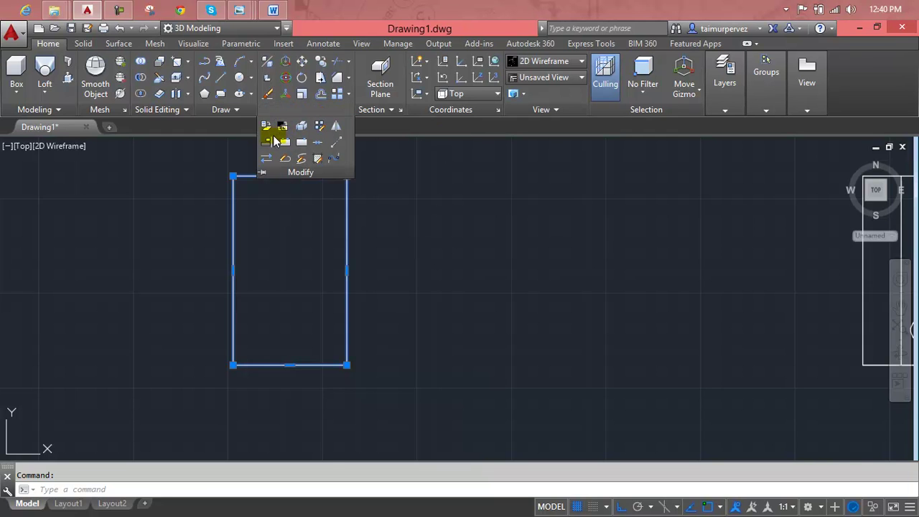
click(300, 126)
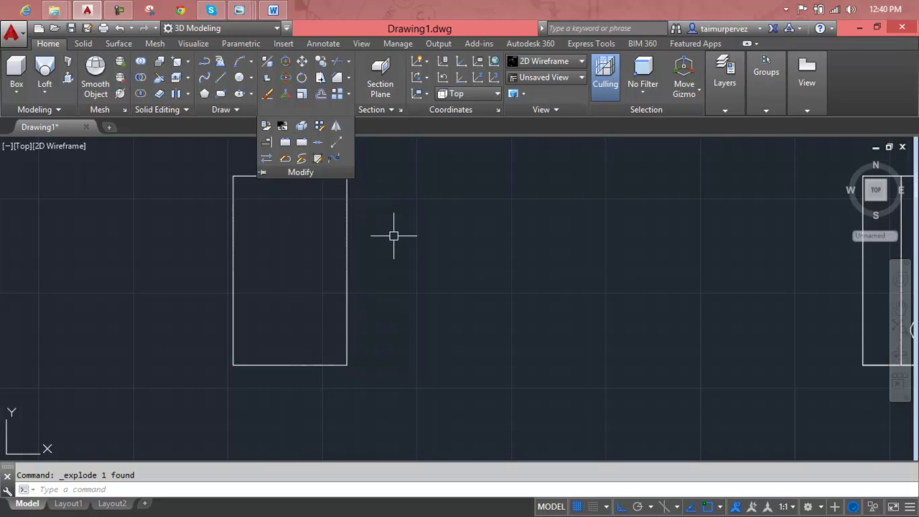
key(Escape)
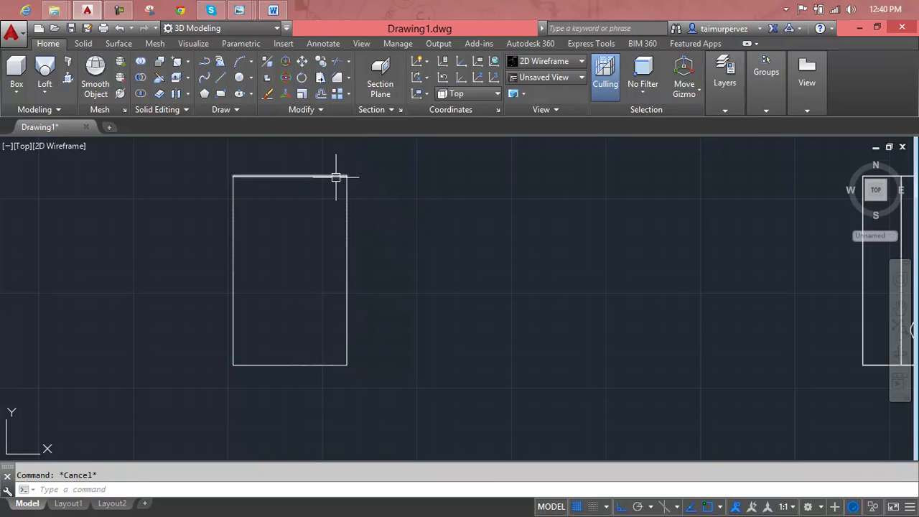
scroll(386, 216, down, 2)
middle_drag(386, 215, 407, 218)
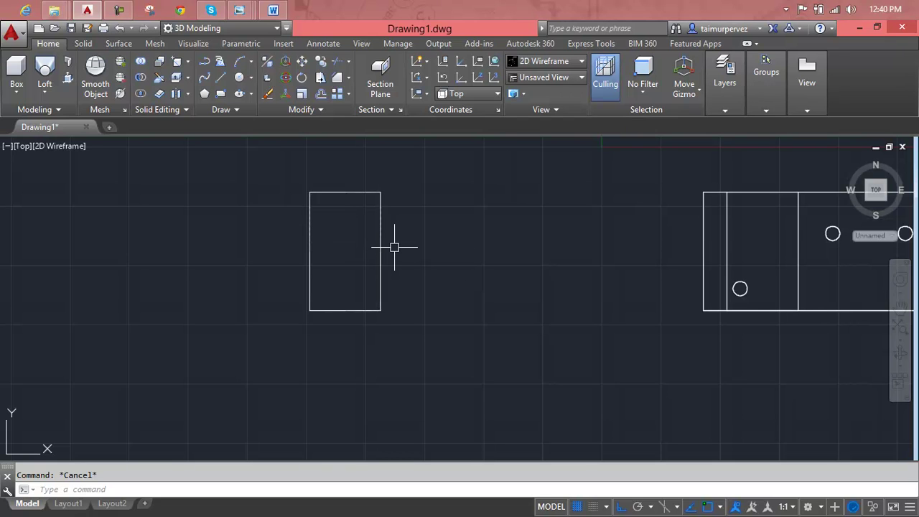
text(o)
key(Return)
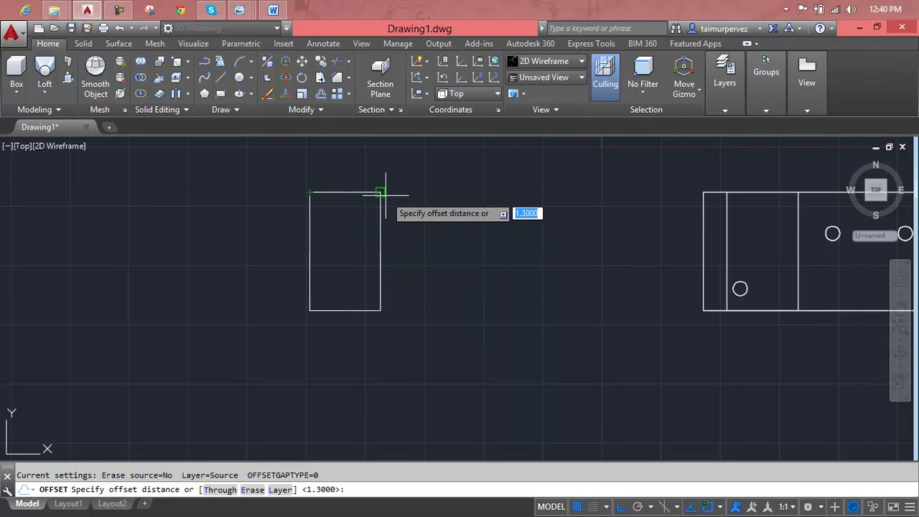
key(Escape)
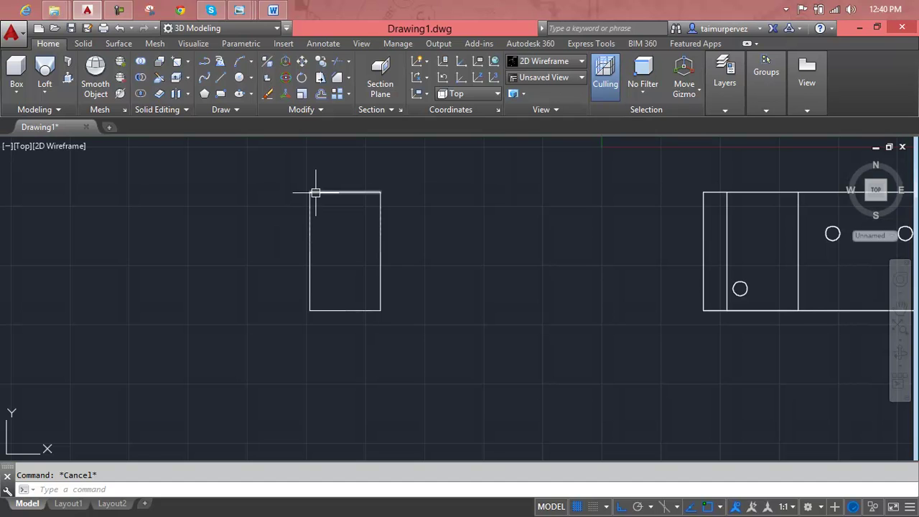
Measure the rectangle with DIST: 3.0000 wide and 5.0000 tall
mouse_move(316, 193)
text(di)
key(Return)
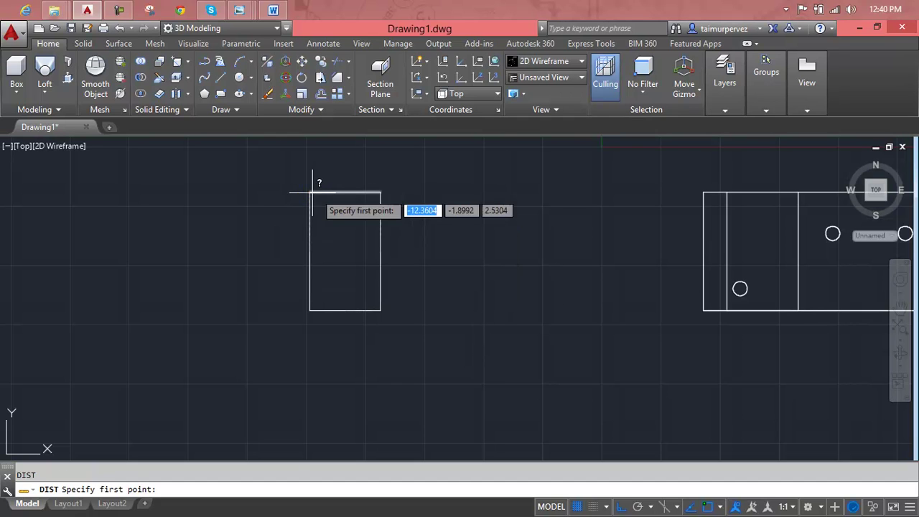
click(309, 193)
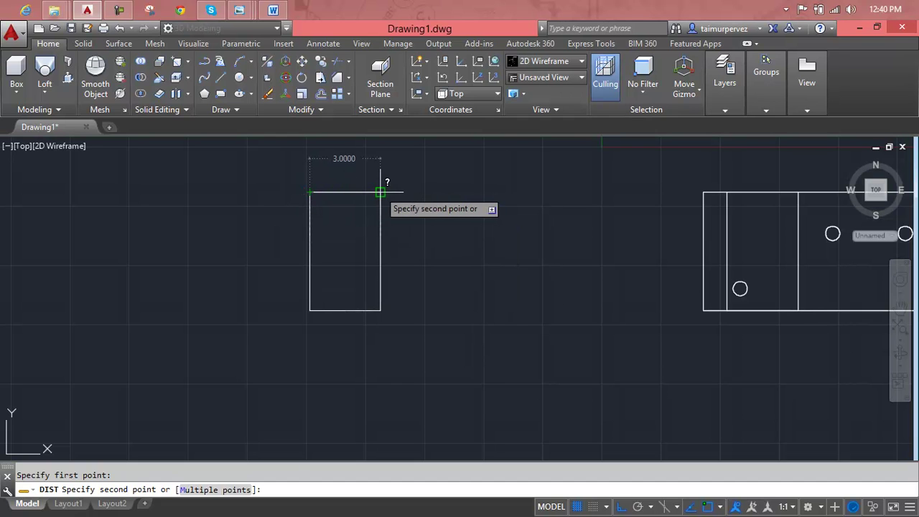
click(380, 193)
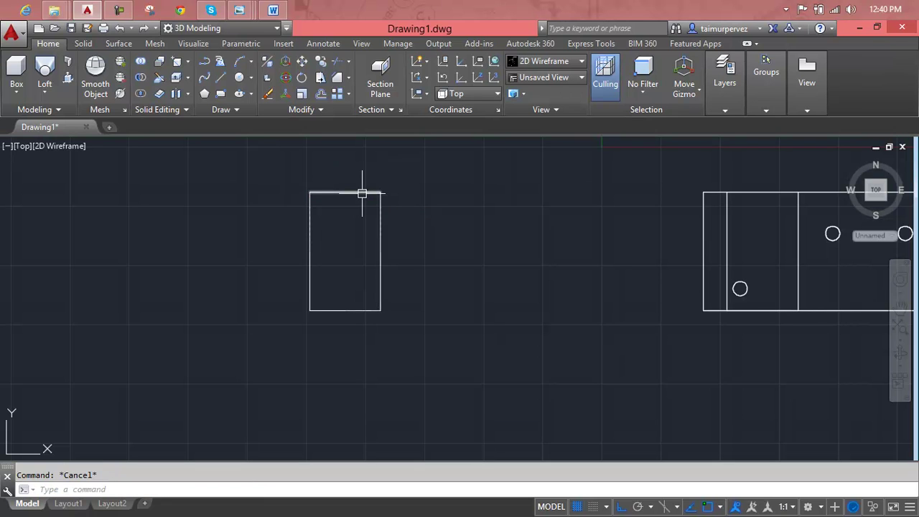
text(di)
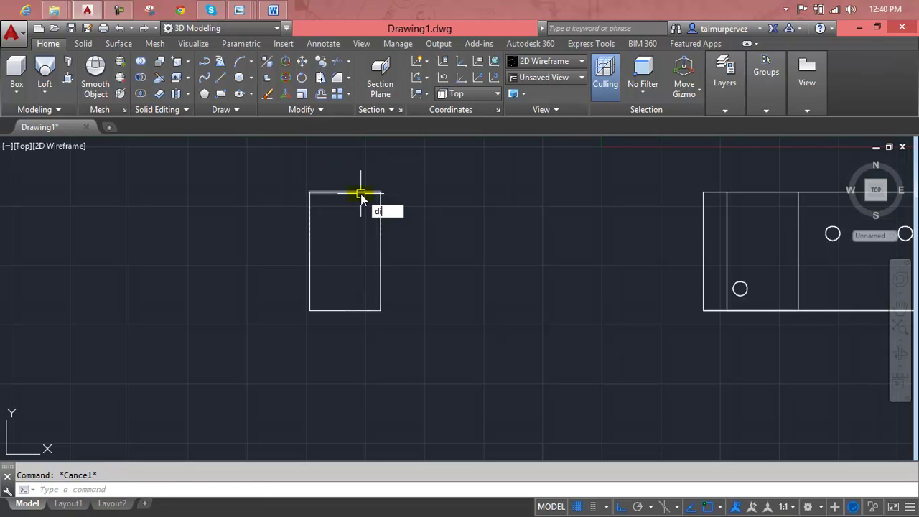
key(Return)
click(310, 192)
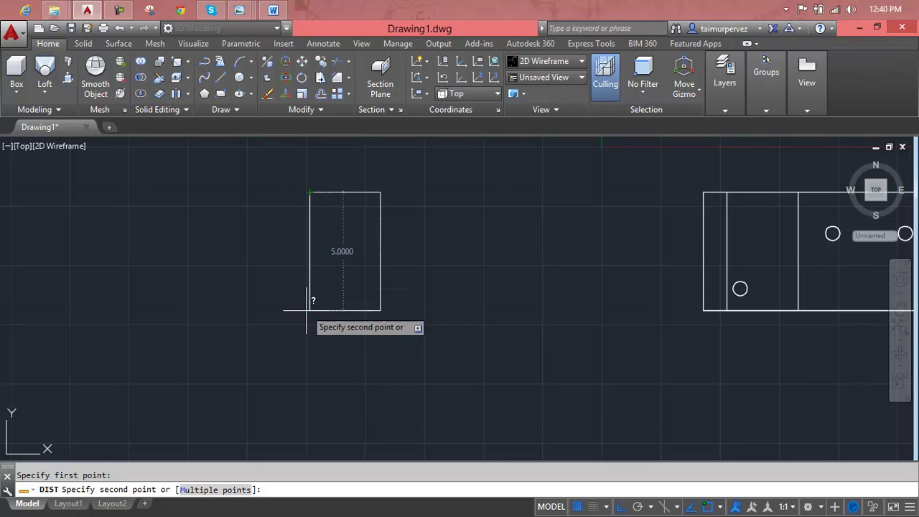
key(Escape)
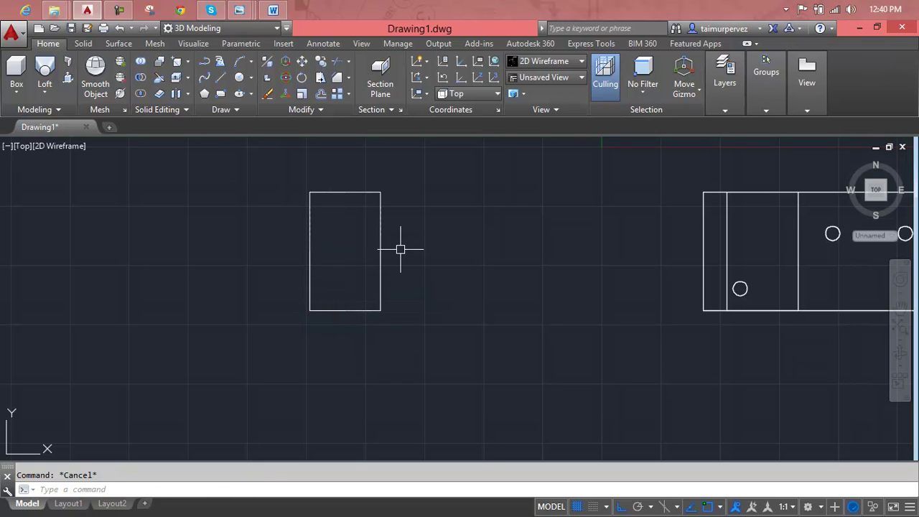
text(L)
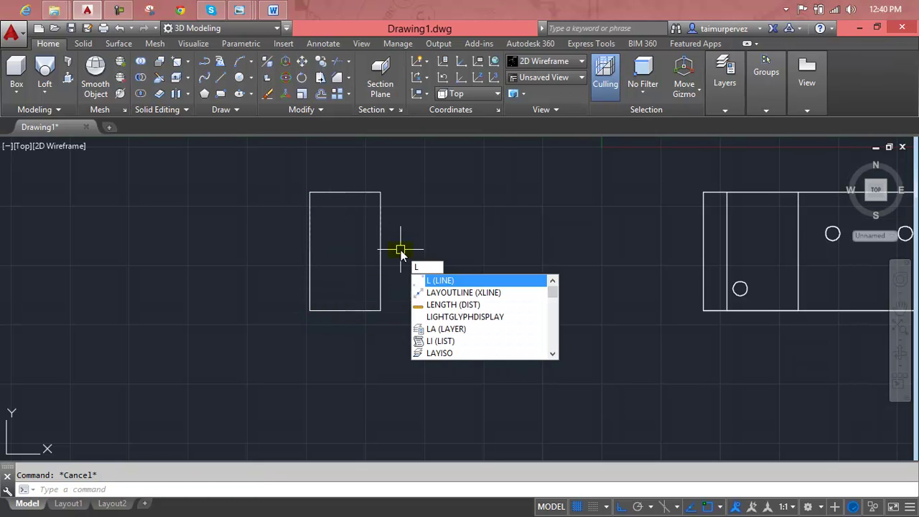
key(Escape)
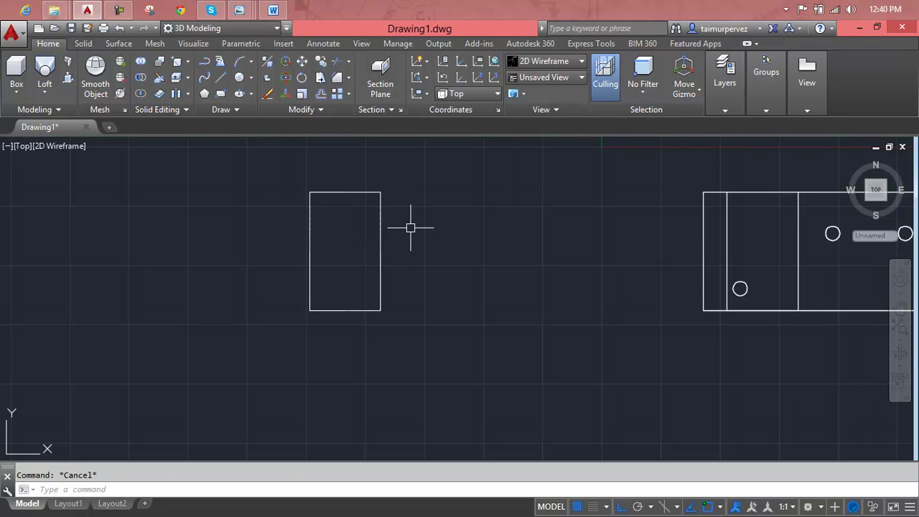
text(o)
Offset the rectangle's right edge 1 unit inward
key(Return)
text(1)
key(Return)
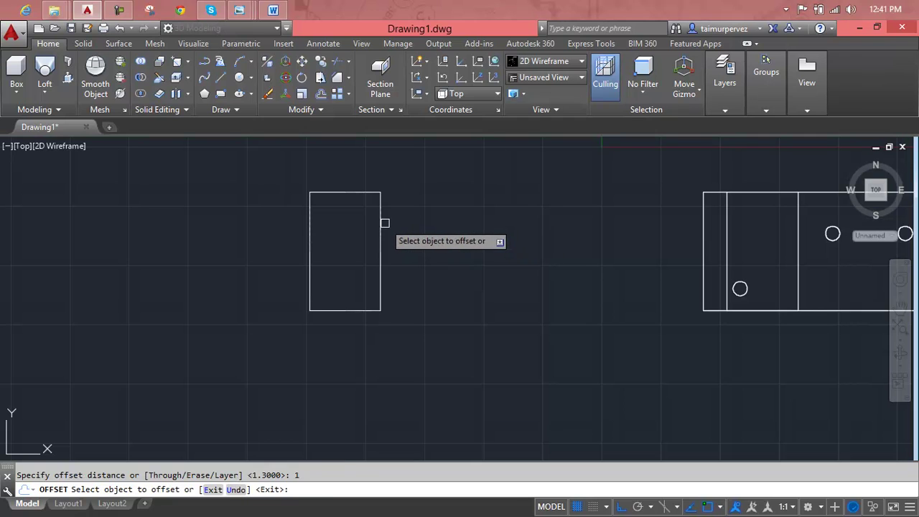
click(378, 221)
click(364, 222)
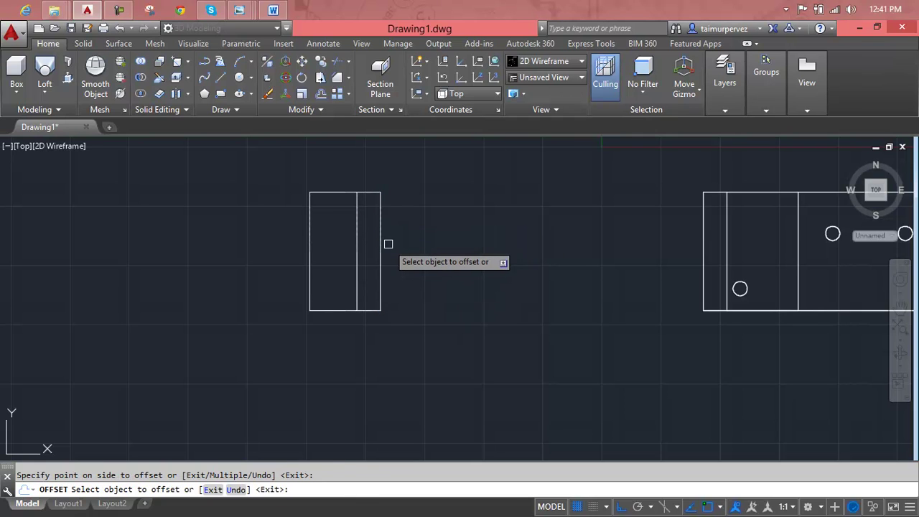
key(Escape)
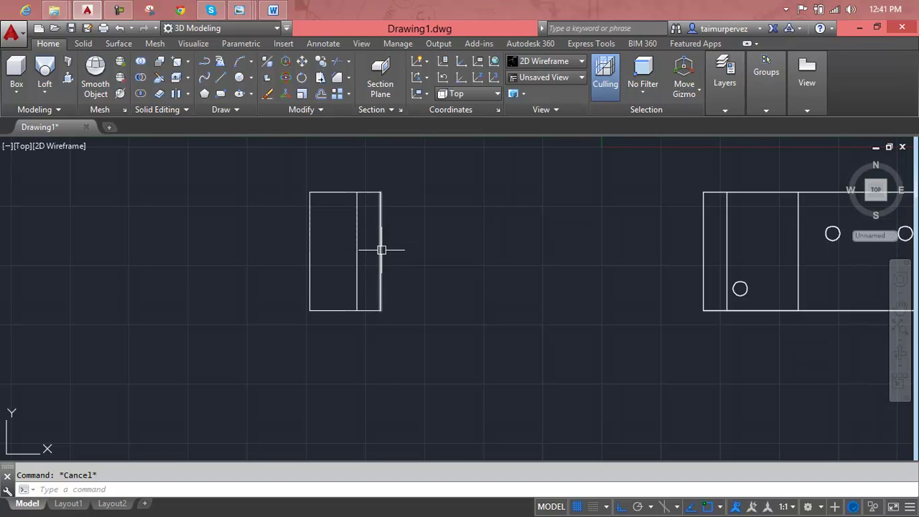
Draw a horizontal line across the rectangle from its right edge's midpoint
text(l)
key(Return)
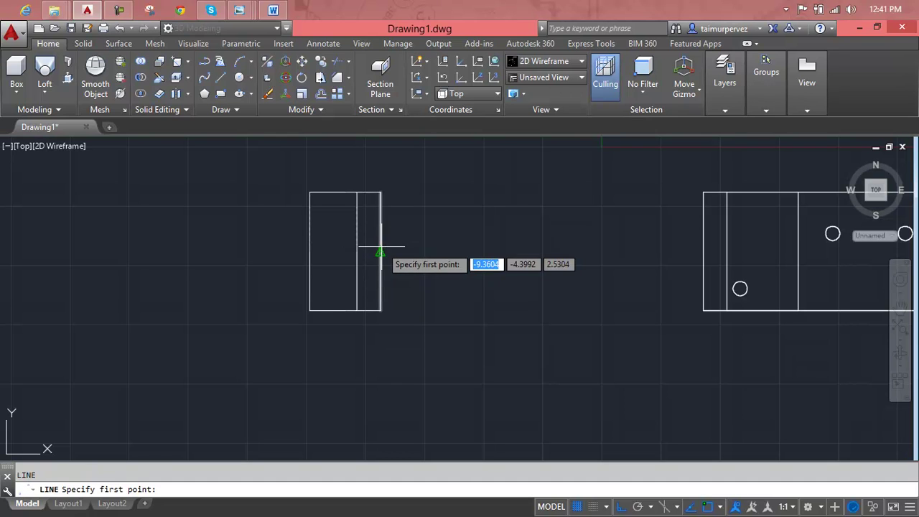
click(380, 251)
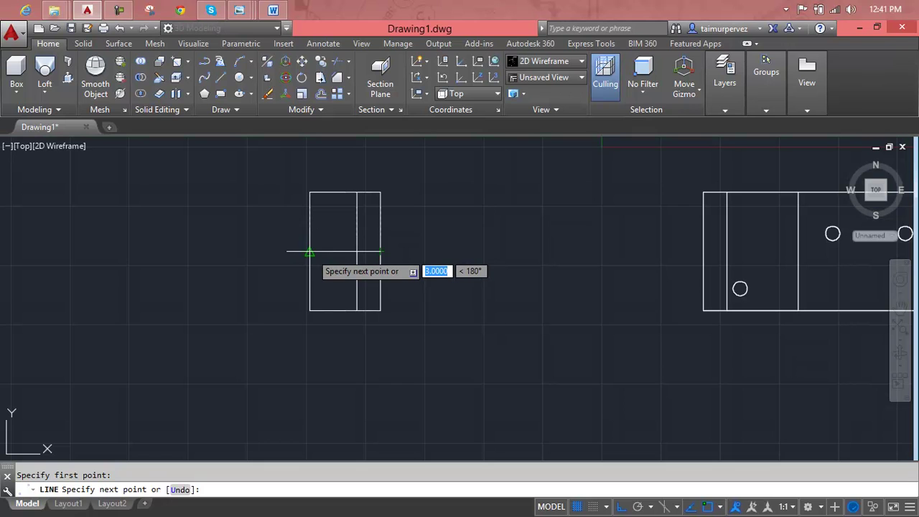
key(Escape)
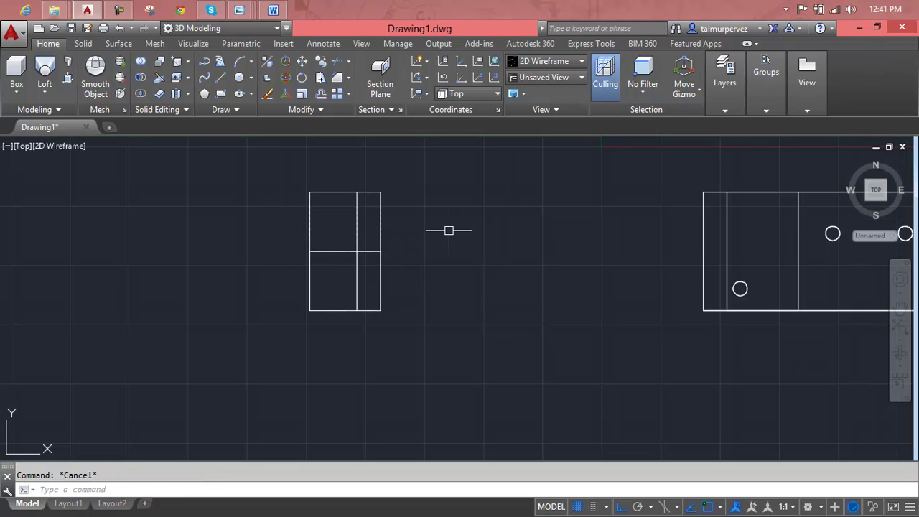
Offset the middle line 1.5 above and below, then erase the middle line
text(o)
key(Return)
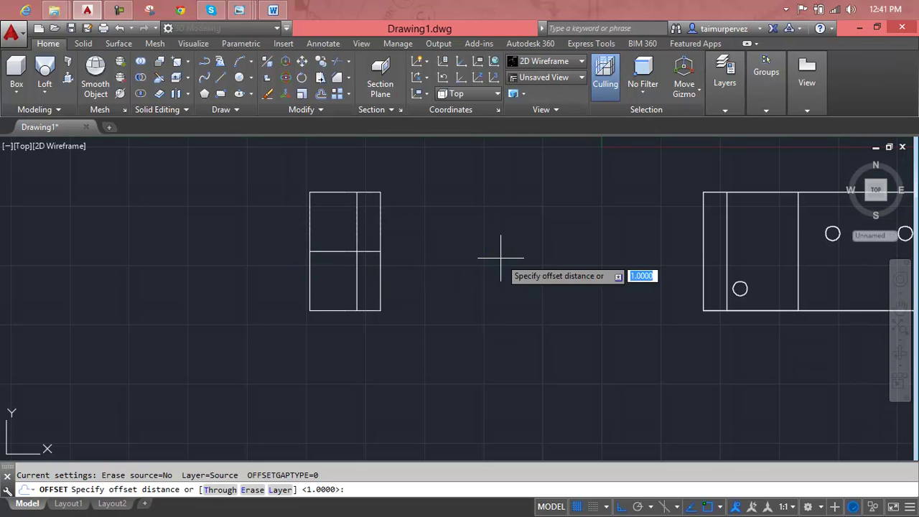
text(1.5)
key(Return)
click(352, 251)
click(346, 238)
click(345, 251)
click(345, 267)
key(Escape)
click(345, 251)
key(Delete)
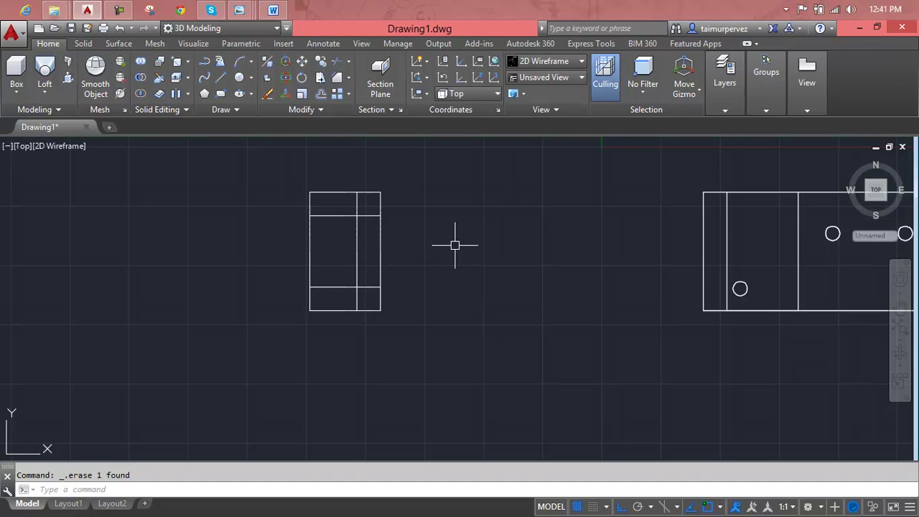
Trim the guide lines and right edge to rough out the narrower tab
text(tr)
key(Return)
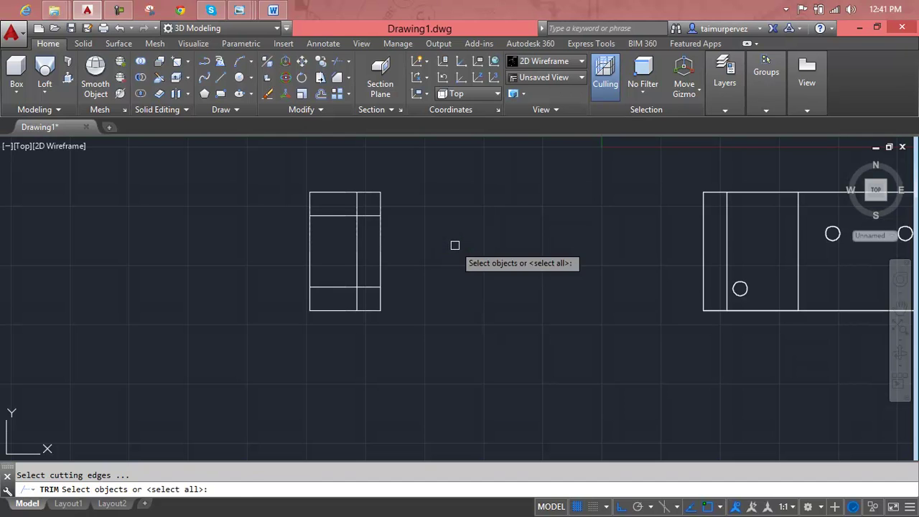
key(Return)
click(336, 217)
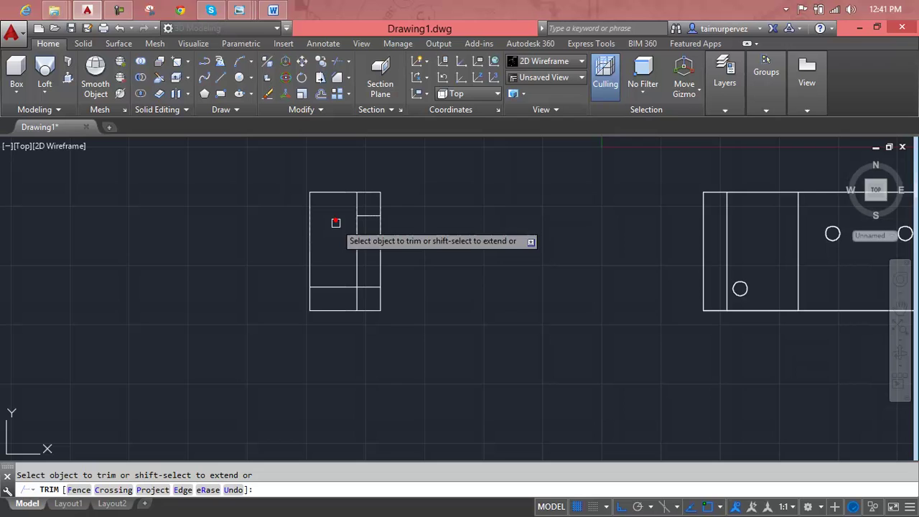
click(337, 286)
click(358, 203)
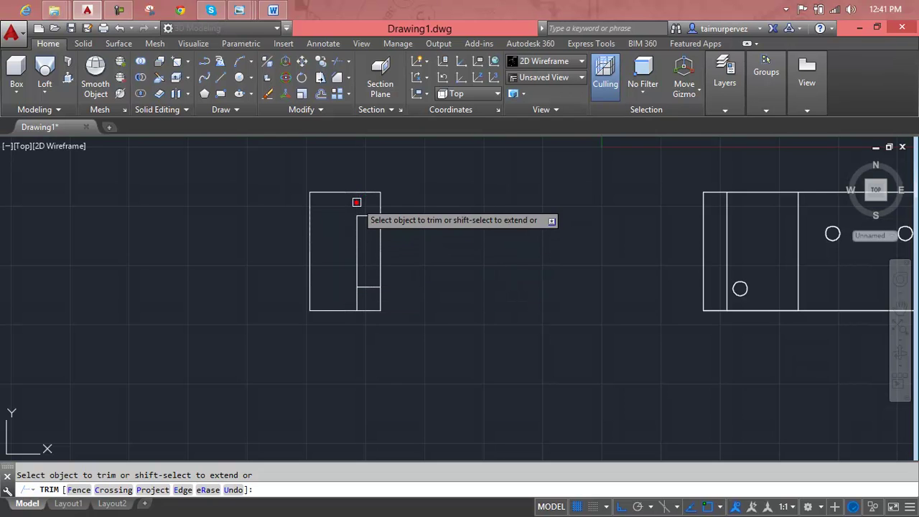
click(359, 297)
click(381, 250)
click(381, 250)
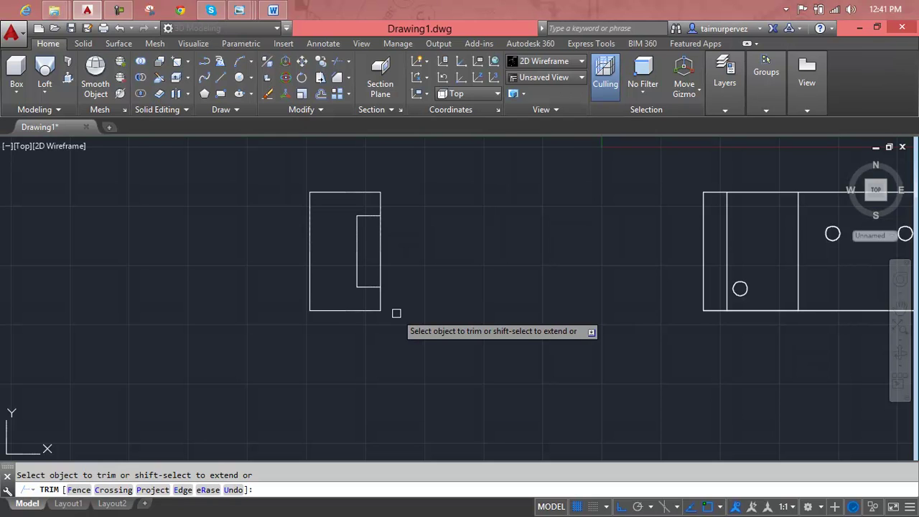
key(Escape)
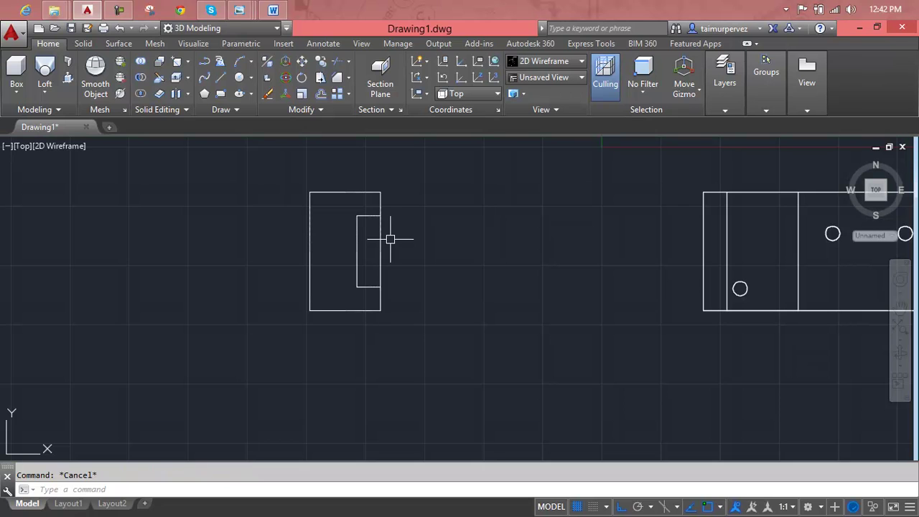
Draw divider lines extending past the rectangle's top and bottom edges
text(l)
key(Return)
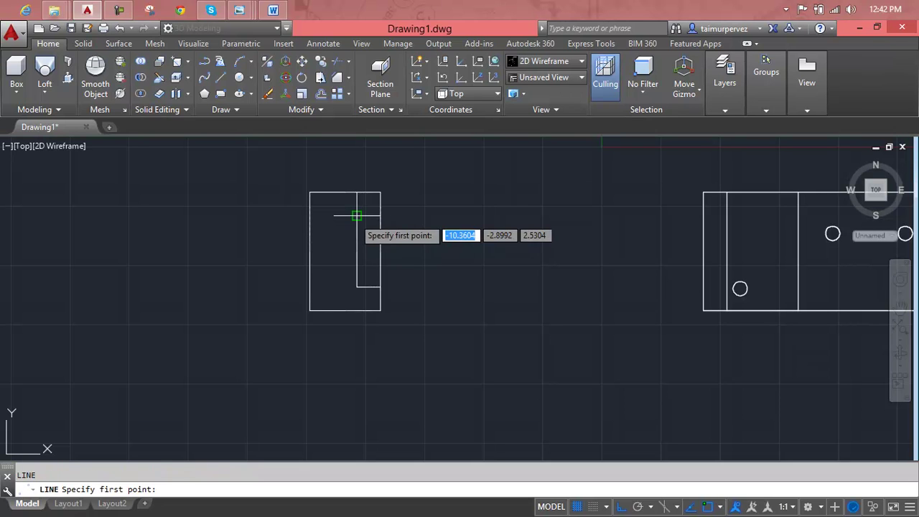
click(357, 215)
click(354, 183)
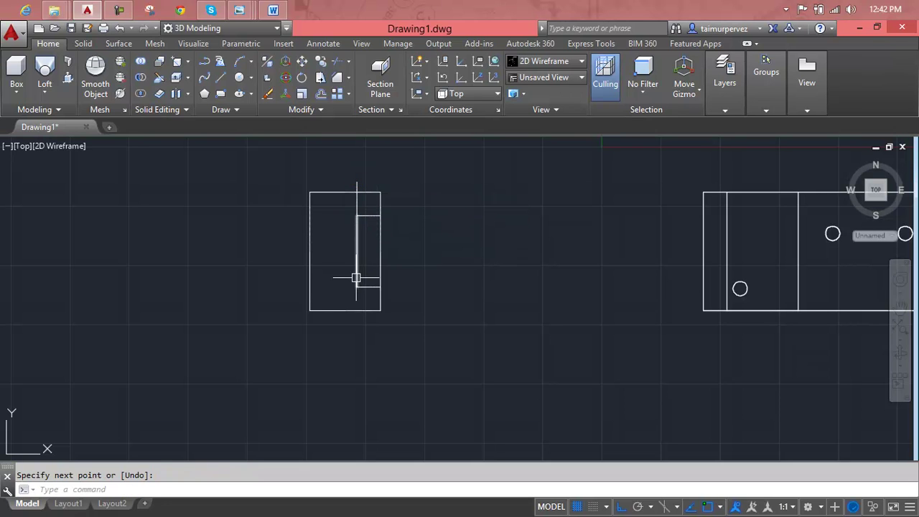
key(Return)
key(Return)
click(356, 330)
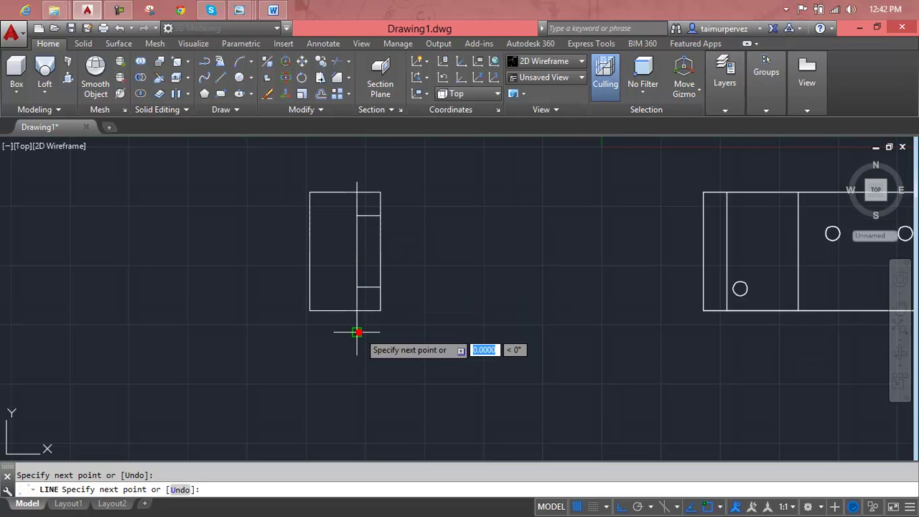
key(Escape)
Trim the edges right of the divider and erase the leftover inner vertical line
text(tr)
key(Return)
key(Return)
click(374, 194)
click(381, 297)
click(371, 311)
click(357, 323)
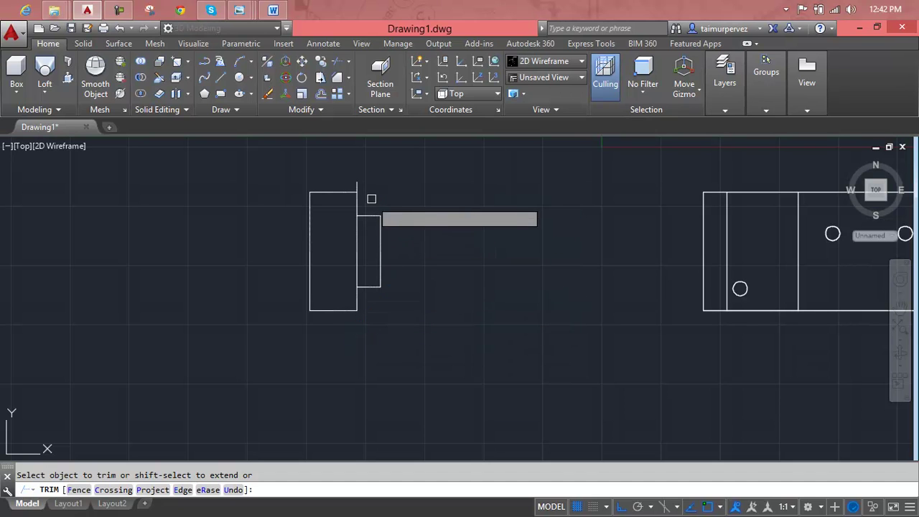
click(358, 185)
key(Escape)
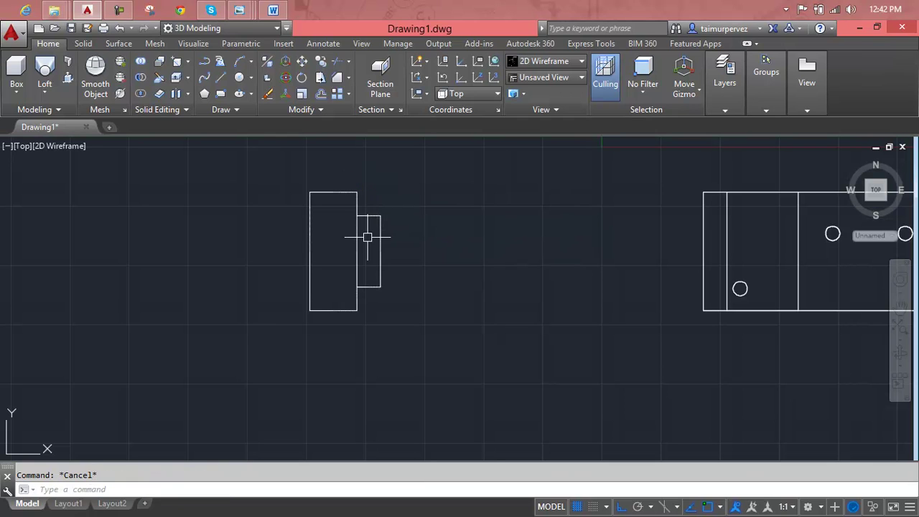
click(358, 245)
key(Delete)
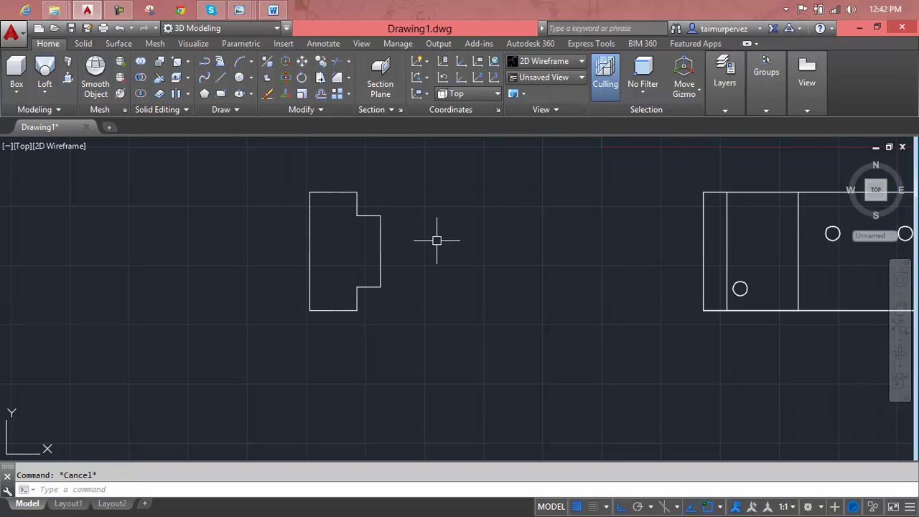
click(560, 63)
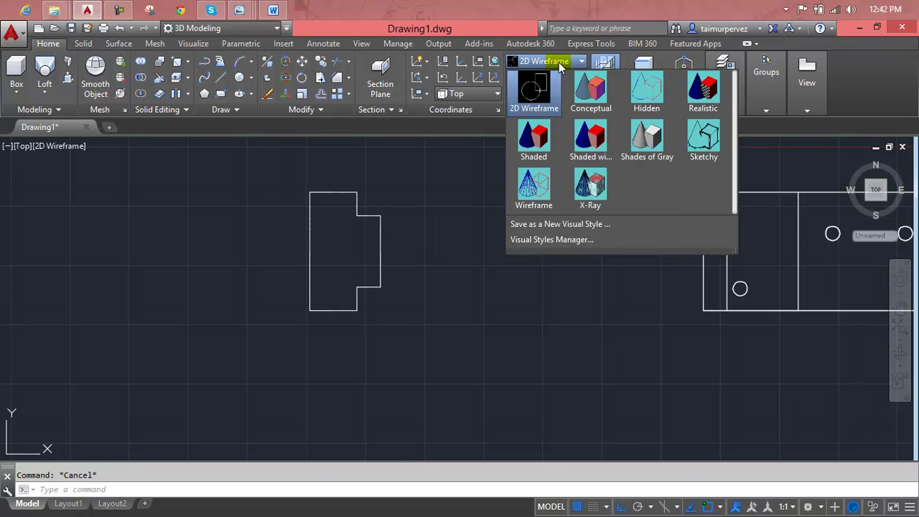
click(558, 62)
click(560, 77)
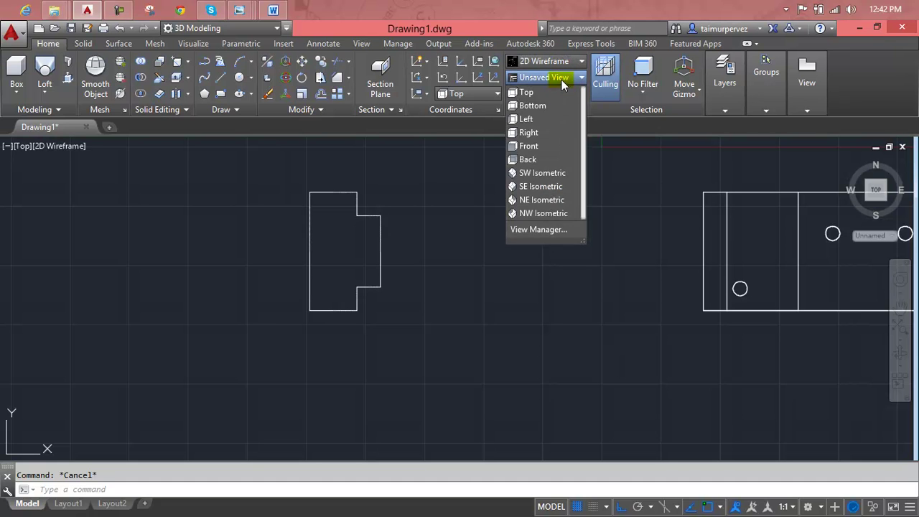
click(560, 77)
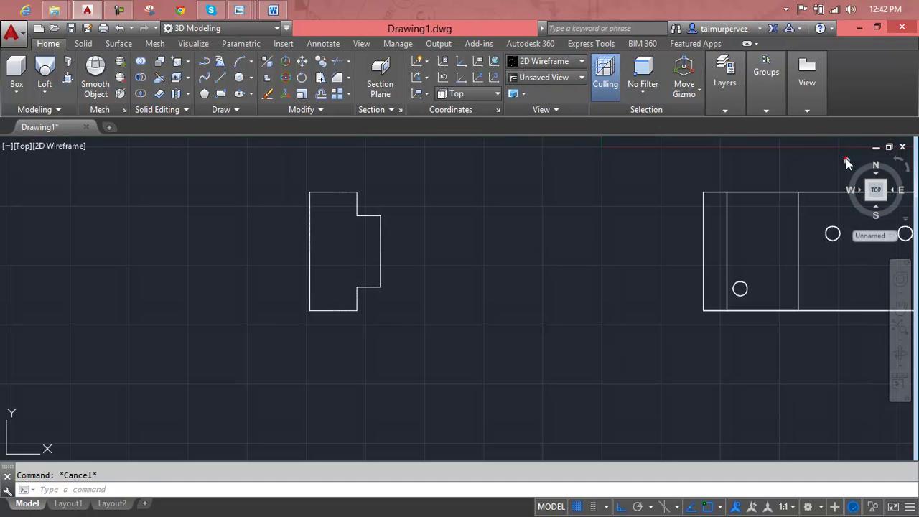
click(845, 161)
scroll(379, 361, up, 3)
scroll(364, 358, up, 3)
scroll(365, 358, down, 5)
scroll(364, 360, down, 2)
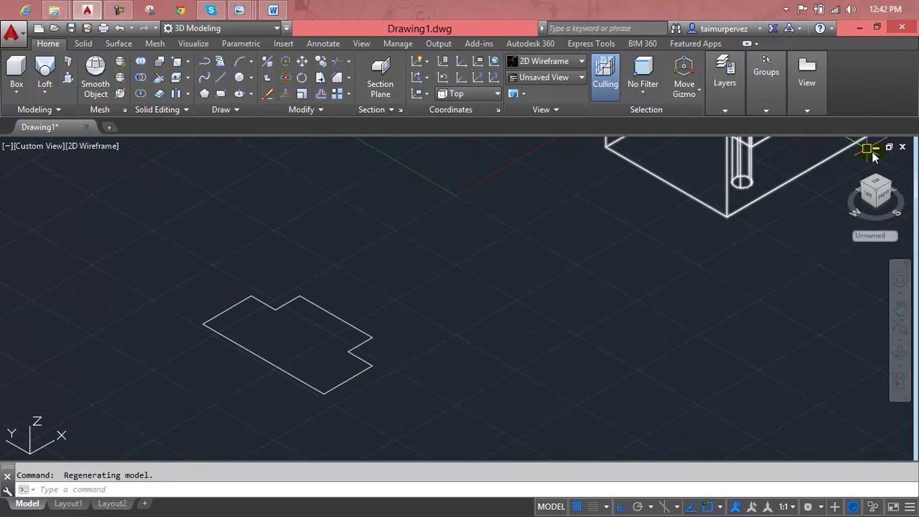
click(42, 146)
click(66, 178)
middle_drag(259, 261, 553, 216)
scroll(432, 228, up, 2)
Copy the stepped outline to the right of the original
key(Escape)
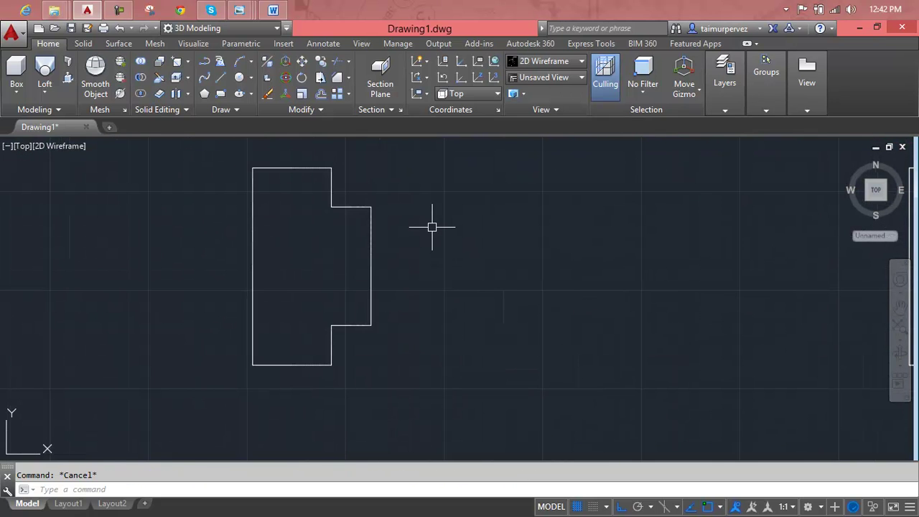
text(co)
key(Return)
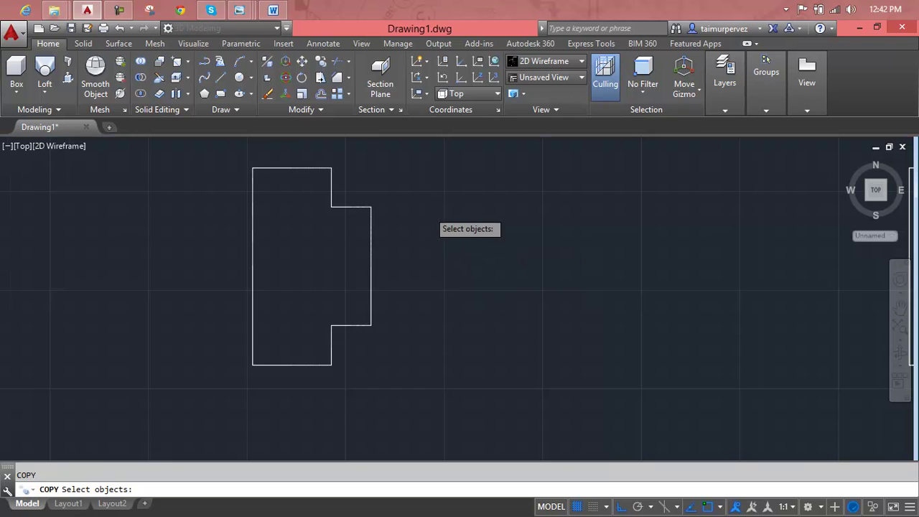
scroll(426, 208, down, 2)
click(426, 179)
click(338, 253)
key(Return)
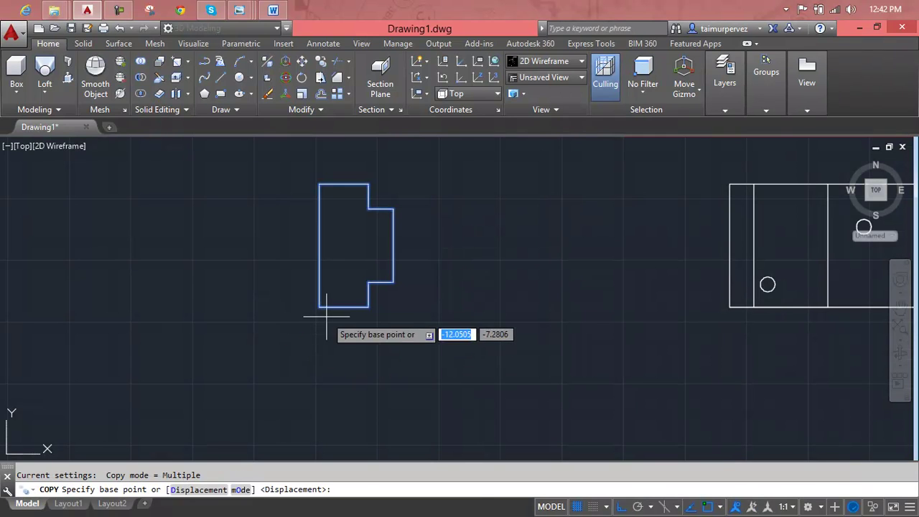
click(317, 306)
click(553, 314)
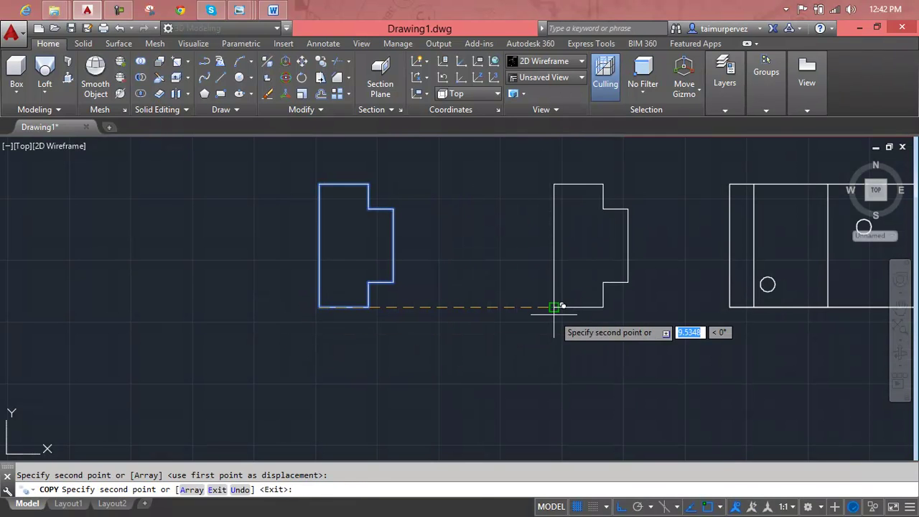
key(Escape)
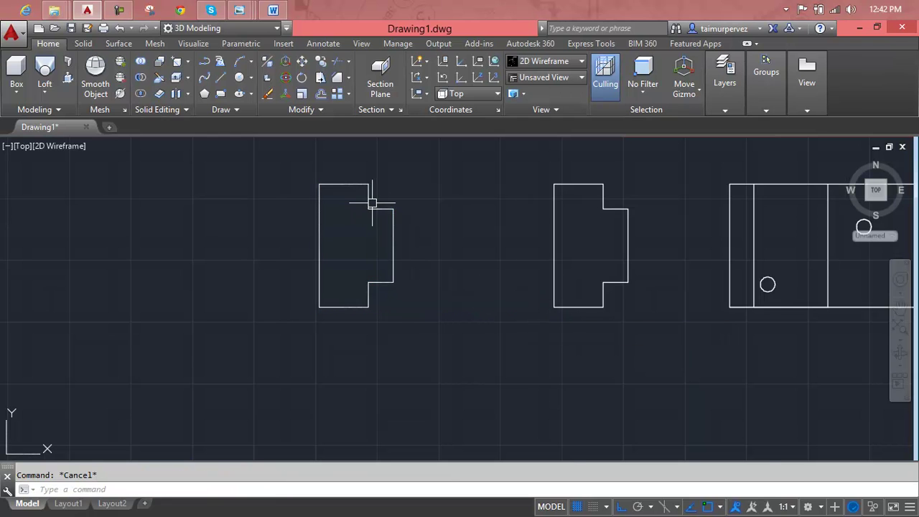
scroll(372, 203, up, 2)
Draw a vertical line closing the step between its upper and lower inner corners
text(l)
key(Return)
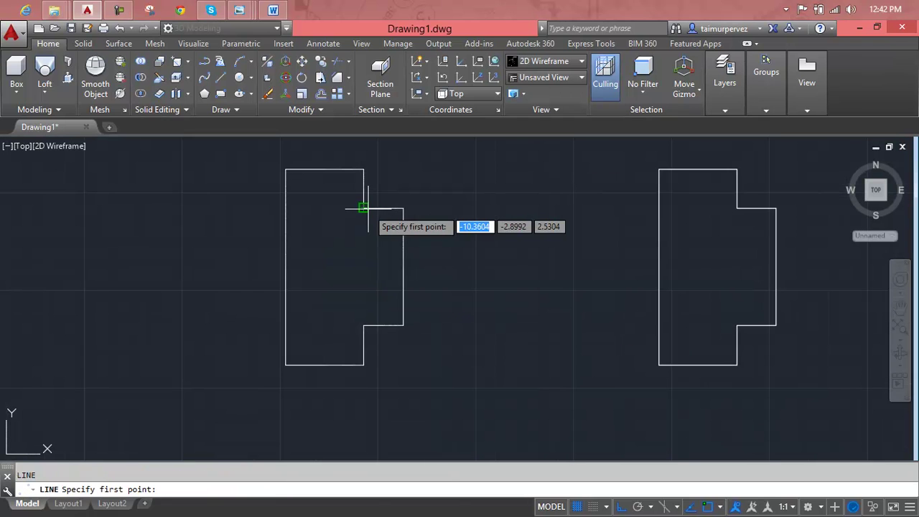
click(363, 209)
click(363, 325)
key(Escape)
Delete the tab's three edges, then undo an accidental erase of the right edge
click(427, 203)
click(386, 332)
key(Delete)
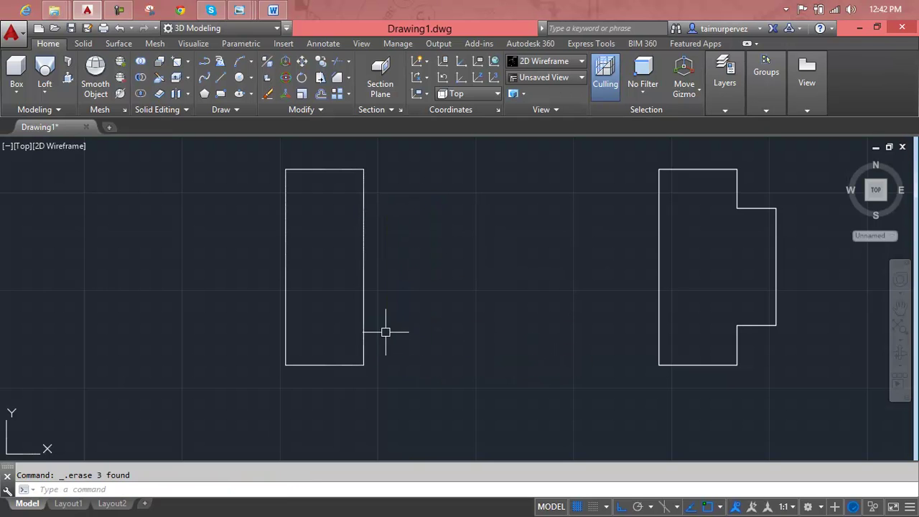
click(362, 256)
key(Delete)
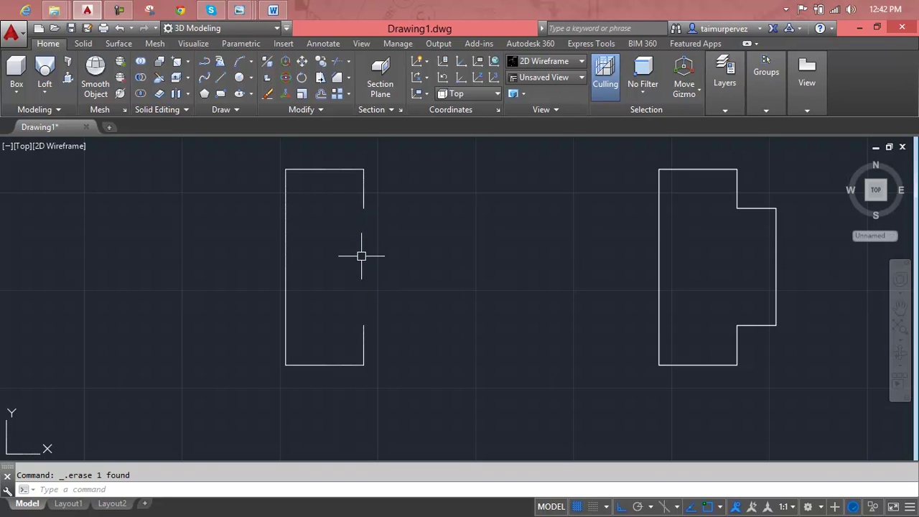
key(ctrl+z)
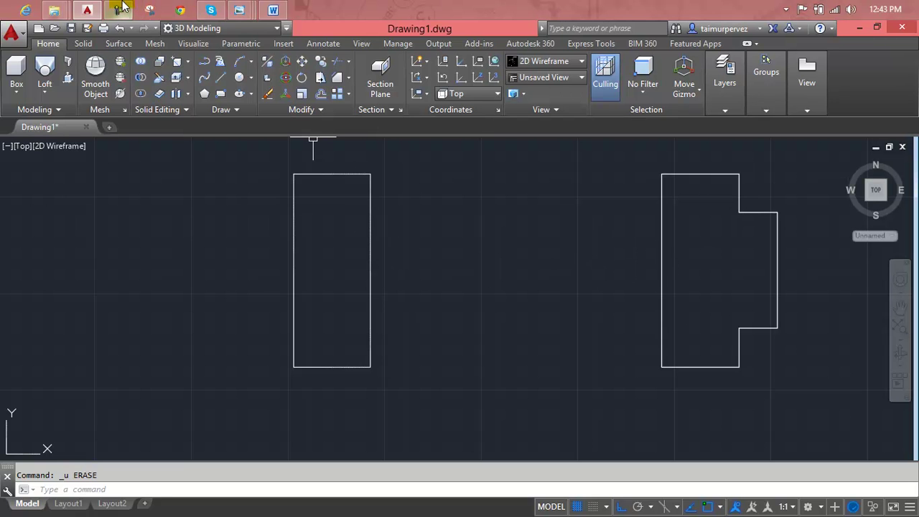
mouse_move(239, 10)
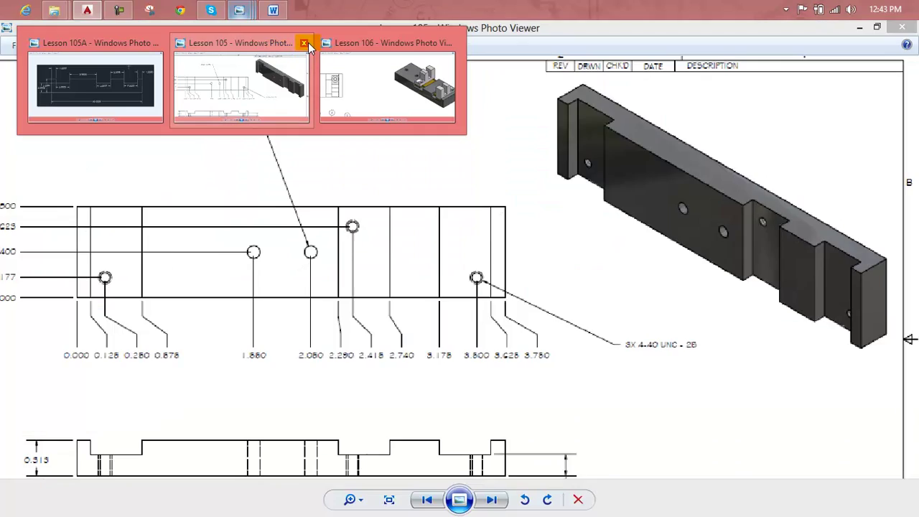
Close the Lesson 105 and 105A images, leaving the Lesson 106 reference
click(307, 44)
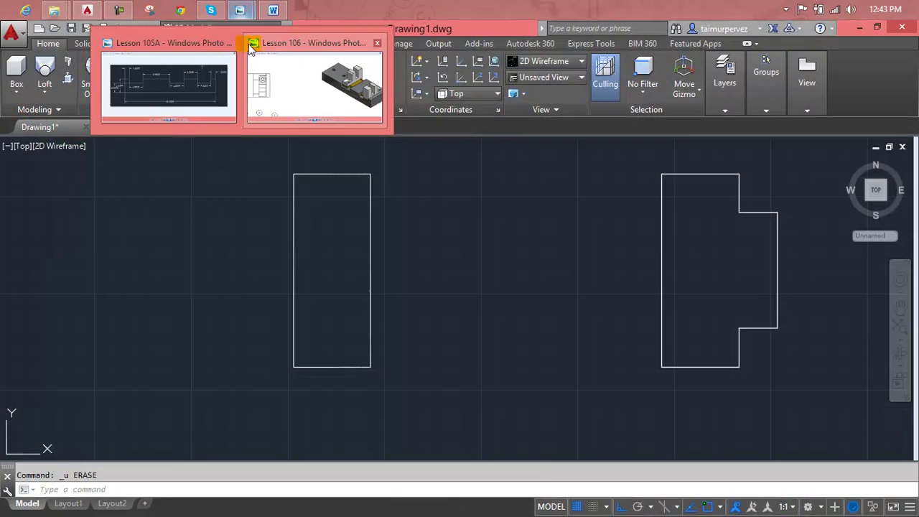
click(234, 44)
click(241, 55)
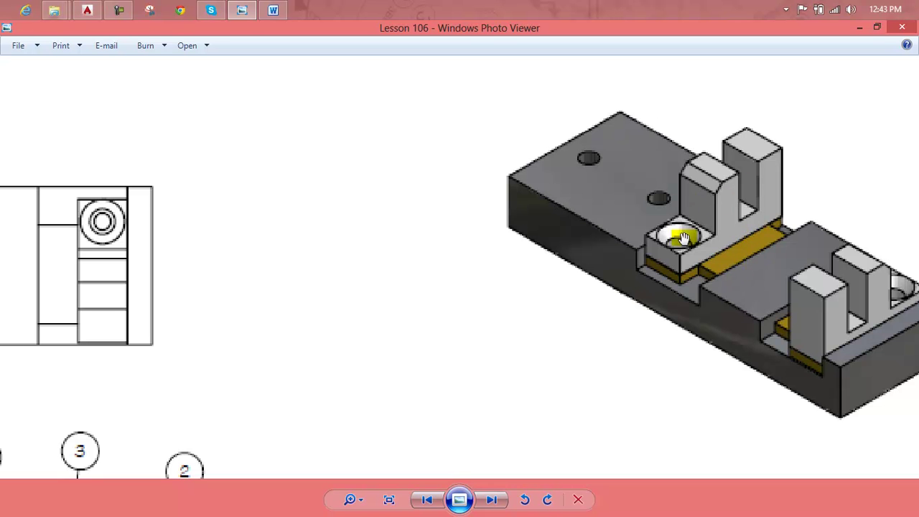
Check the Lesson 106 Word notes, then go back to Drawing1.dwg in AutoCAD
click(272, 10)
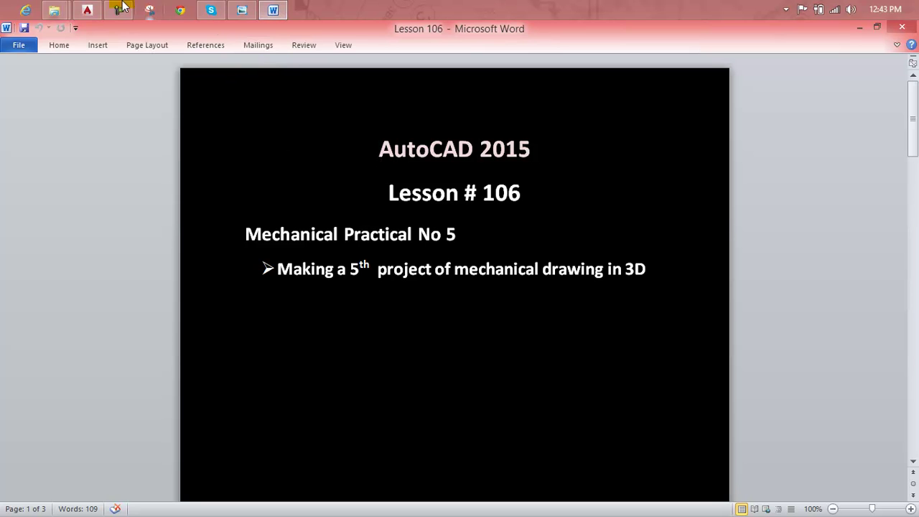
click(87, 10)
key(Escape)
scroll(369, 215, down, 2)
scroll(378, 225, up, 2)
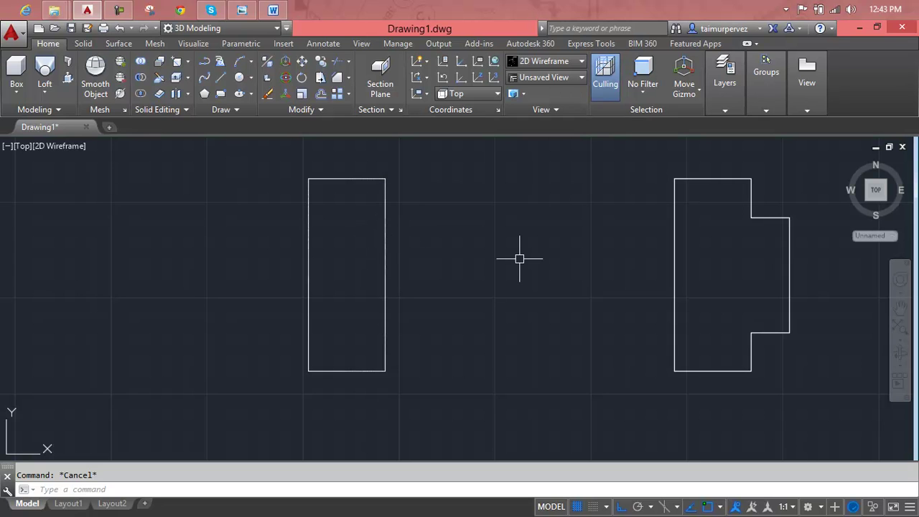
text(o)
Offset the left rectangle's top edge 1.3 units downward
key(Return)
text(1)
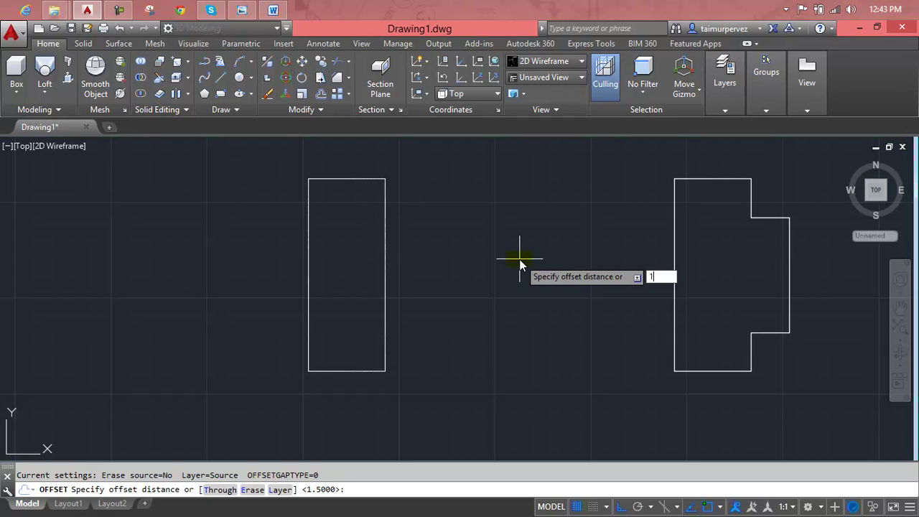
text(.3)
key(Return)
click(352, 181)
click(352, 206)
key(Escape)
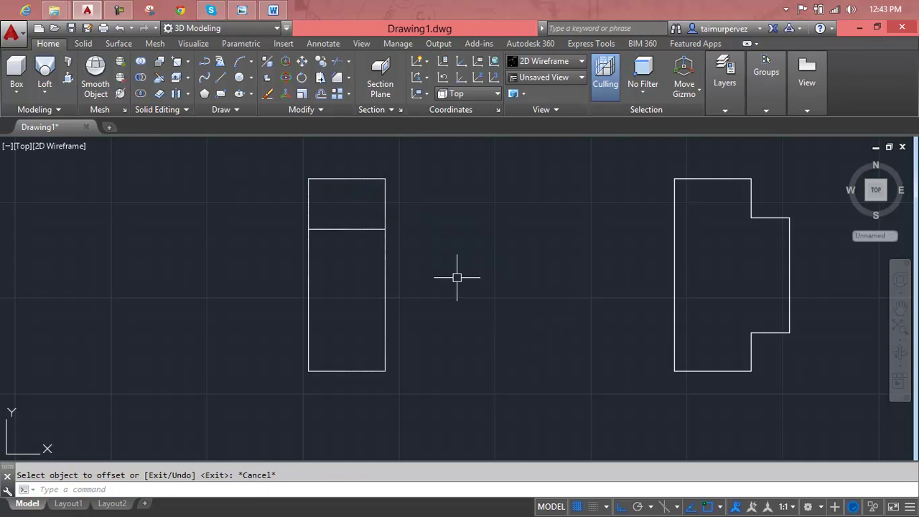
Offset the new divider 0.6 downward, then delete that unwanted 0.6 line
text(o)
key(Return)
text(0.6)
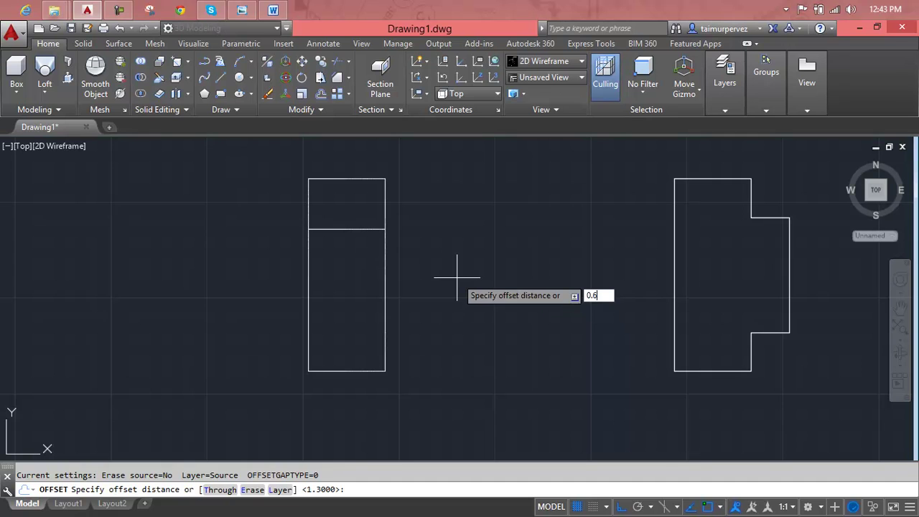
key(Return)
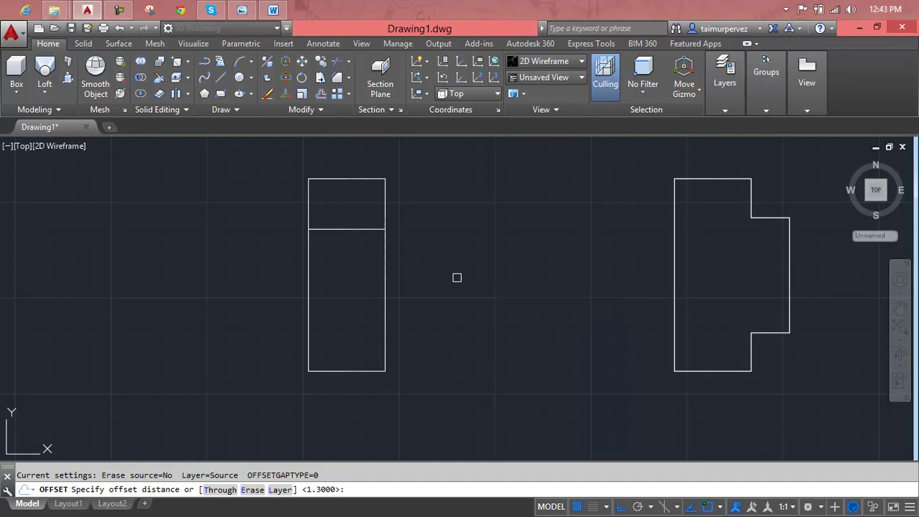
click(361, 229)
click(361, 242)
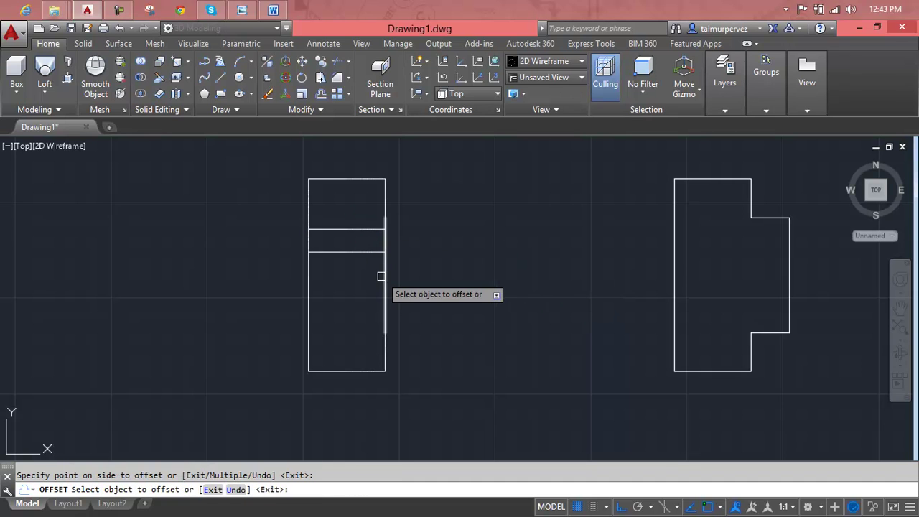
key(Escape)
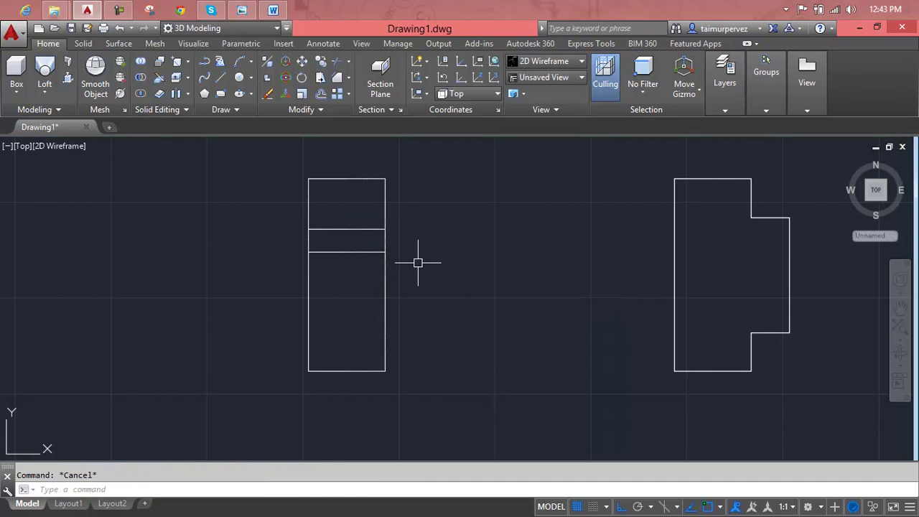
click(377, 252)
key(Delete)
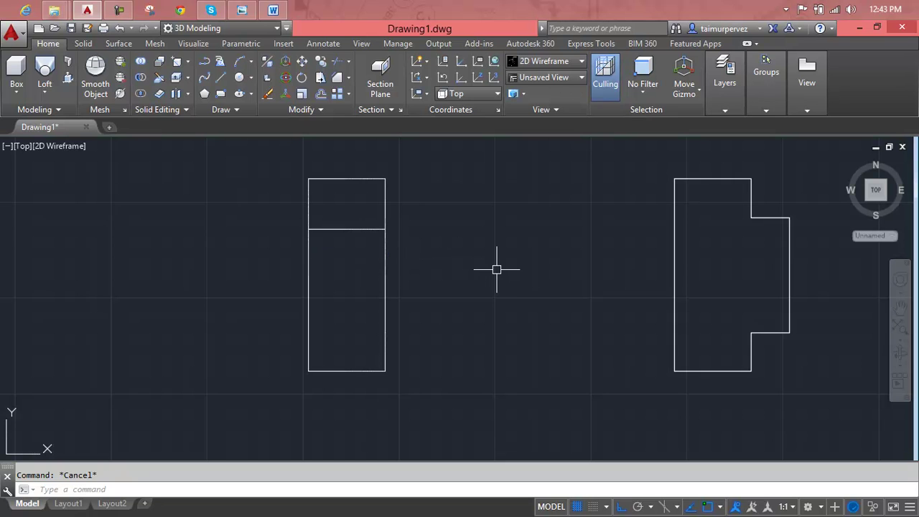
Offset the upper divider line 0.8 units downward
text(o)
key(Return)
text(0.)
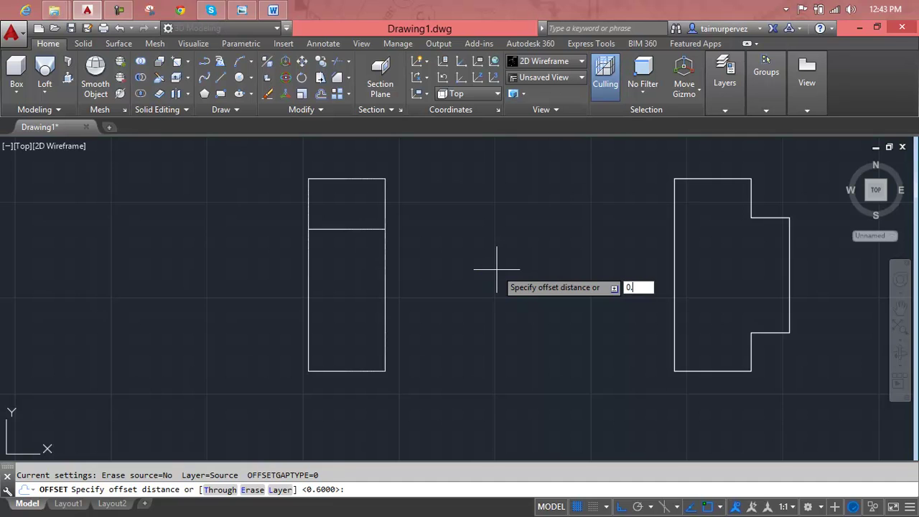
text(8)
key(Return)
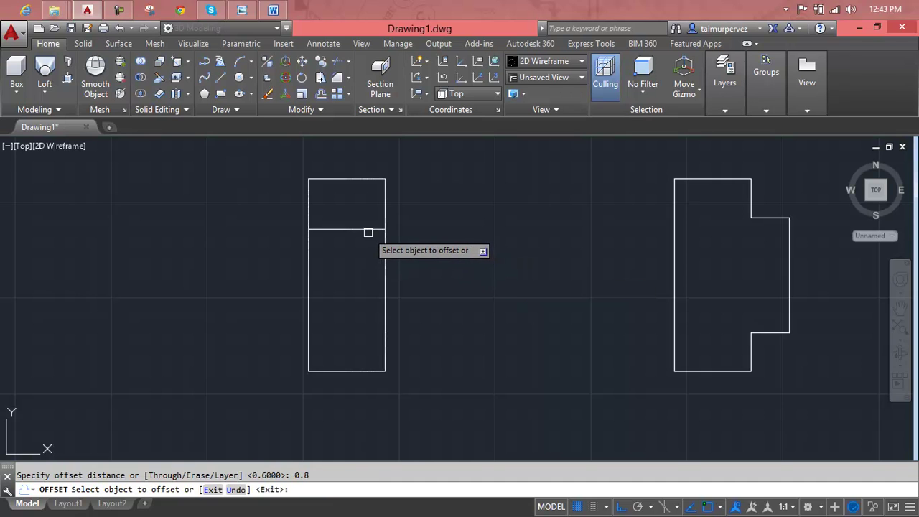
click(367, 228)
click(369, 255)
key(Escape)
Offset the lowest divider line 1.3 units further down
text(o)
key(Return)
text(1.3)
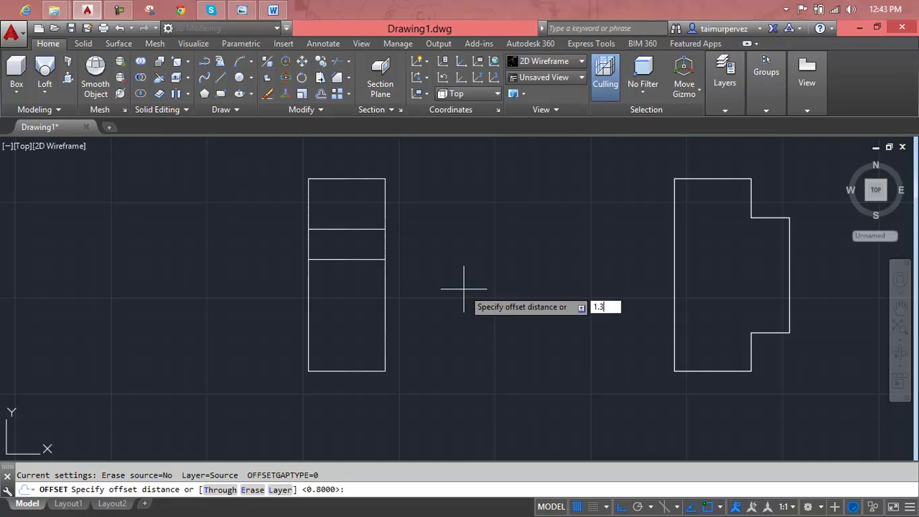
key(Return)
click(366, 258)
click(370, 290)
key(Escape)
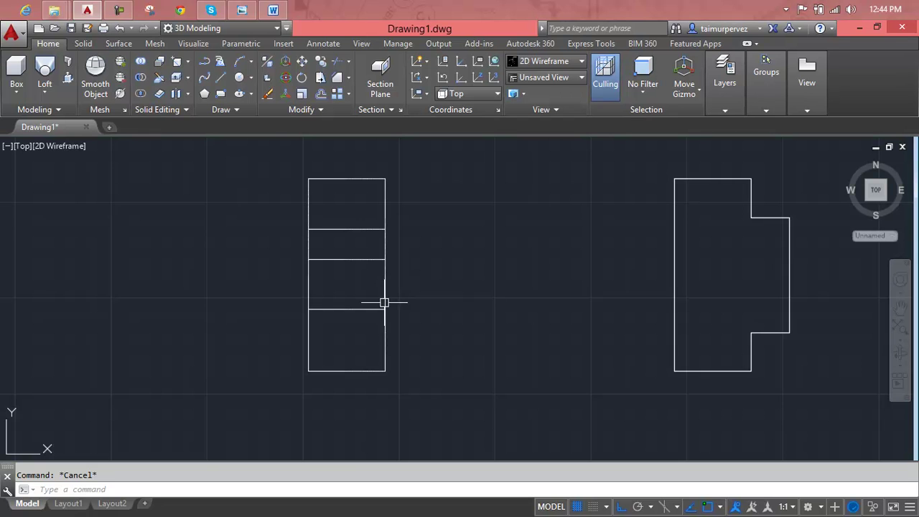
Zoom in and draw a vertical line from the divider's midpoint to the bottom edge
scroll(361, 318, up, 2)
scroll(373, 287, up, 1)
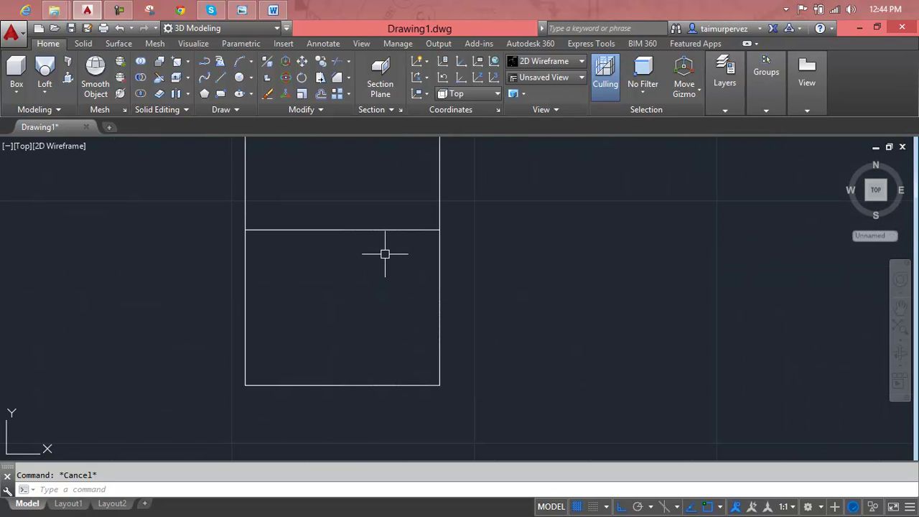
key(Return)
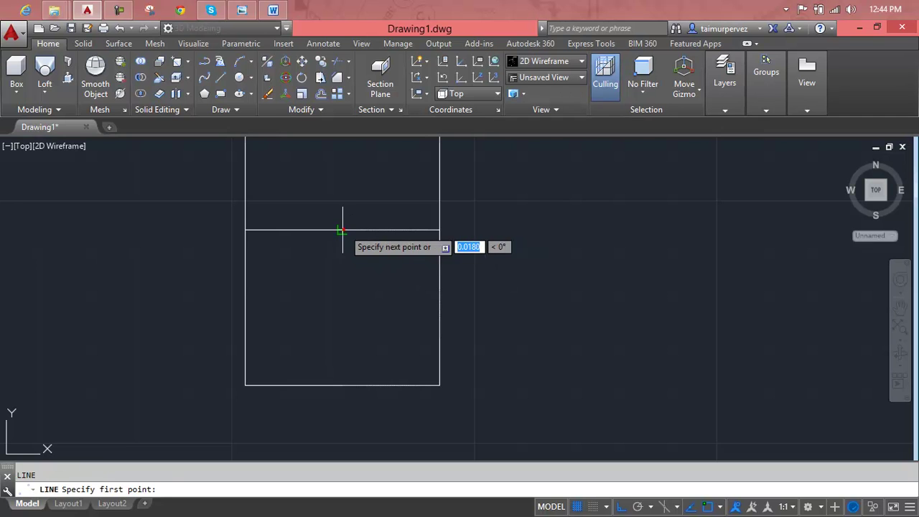
click(343, 230)
click(342, 385)
key(Return)
key(Return)
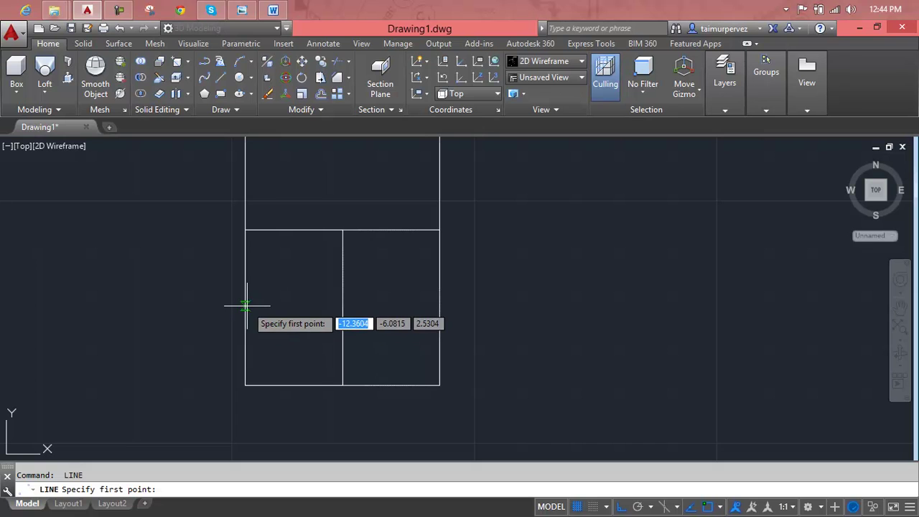
key(Escape)
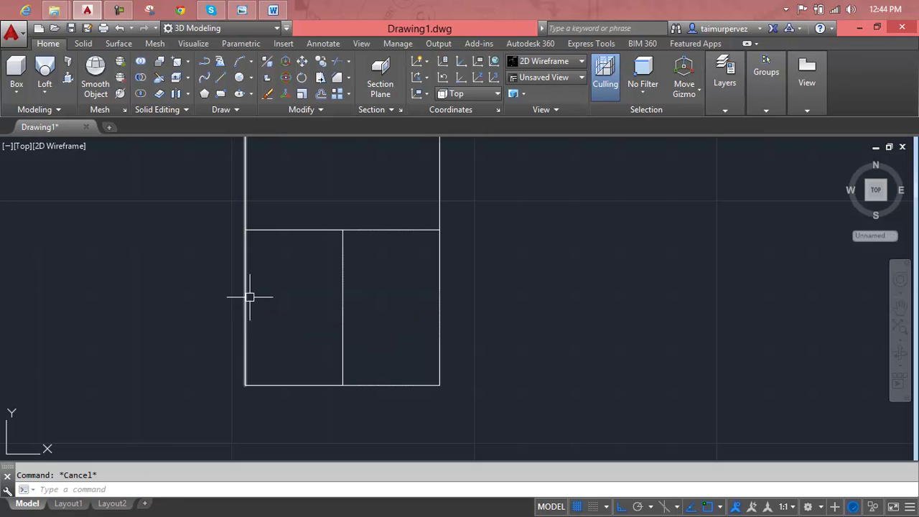
Draw a line down the square's left edge and a horizontal centre line across it
key(Return)
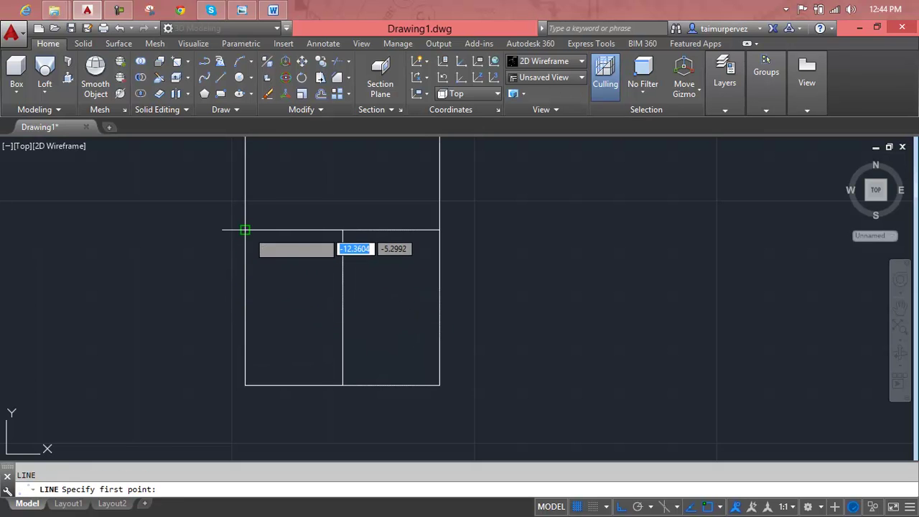
click(245, 230)
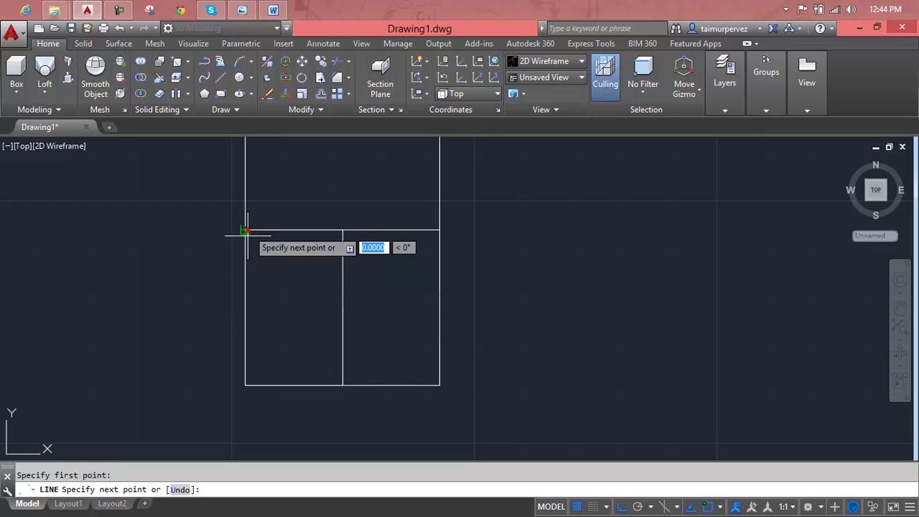
click(246, 385)
key(Return)
text(l)
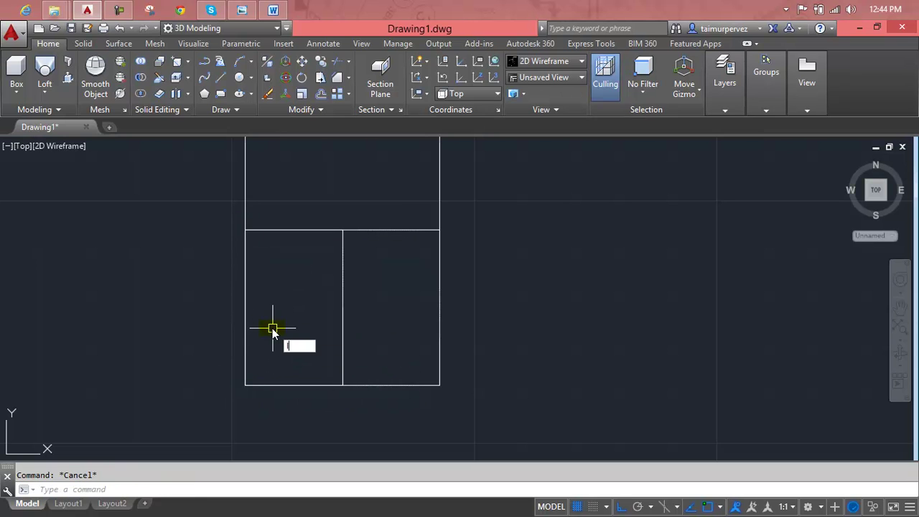
key(Return)
click(245, 308)
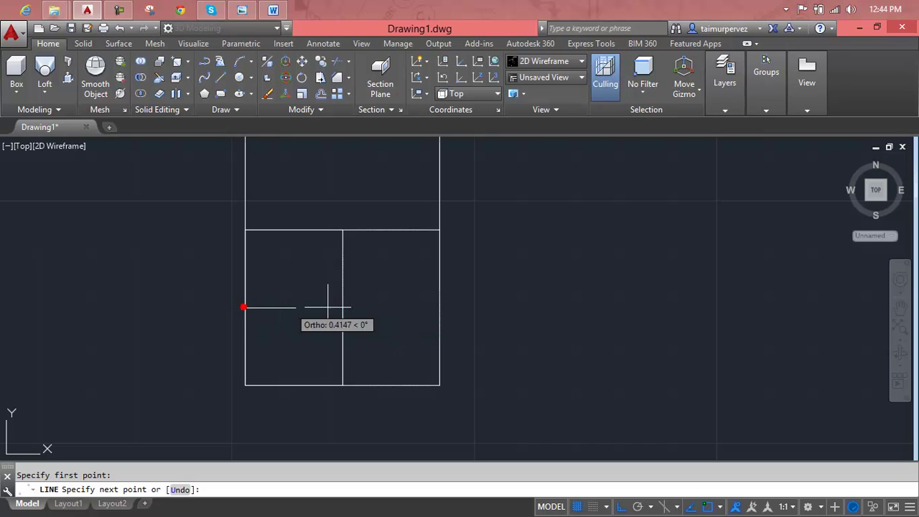
click(438, 308)
key(Return)
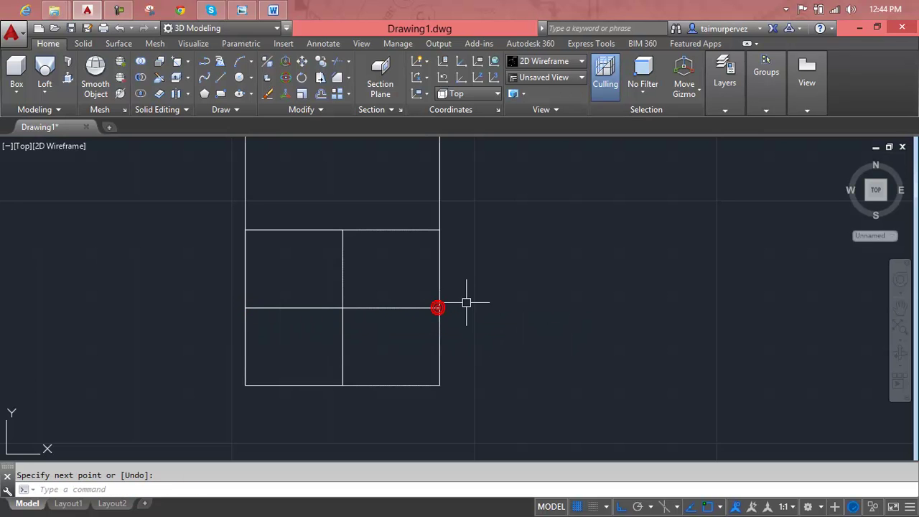
middle_drag(474, 301, 498, 298)
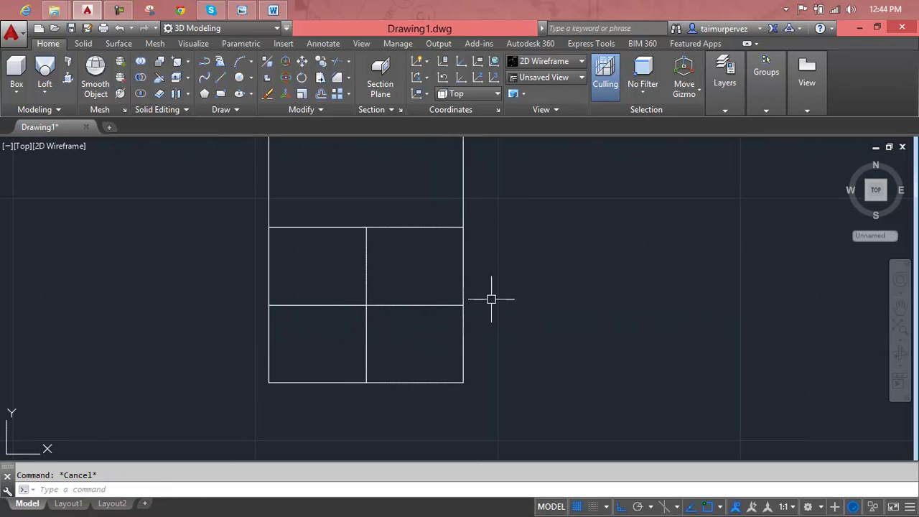
text(c)
key(Return)
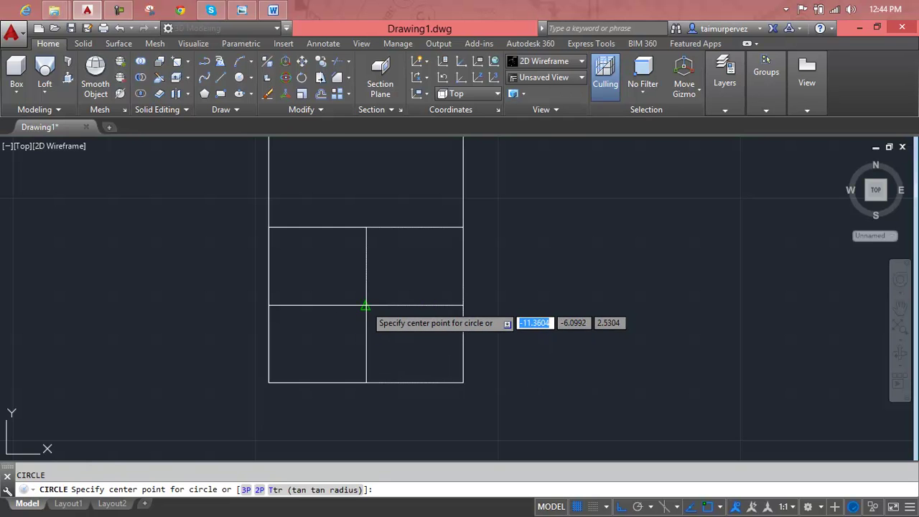
Draw a circle centred on the centre-line intersection, radius reaching the upper line's midpoint
click(366, 305)
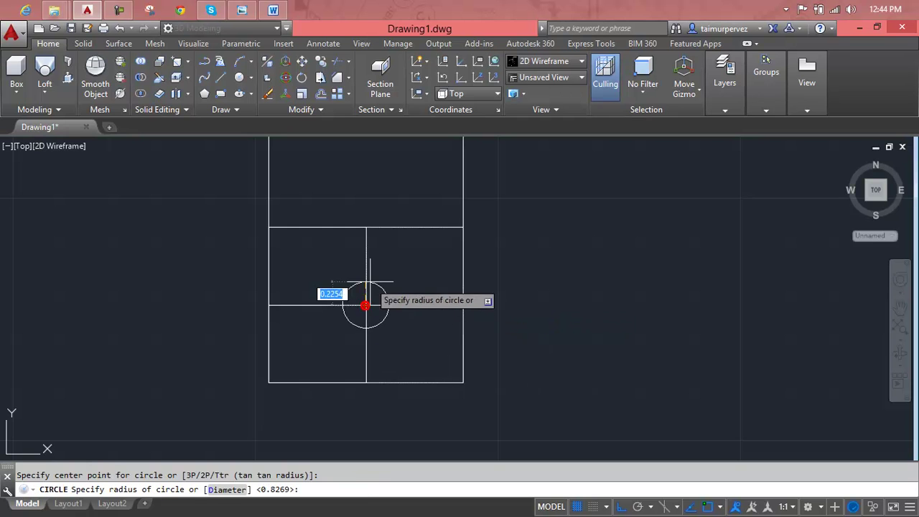
click(367, 228)
scroll(473, 273, down, 4)
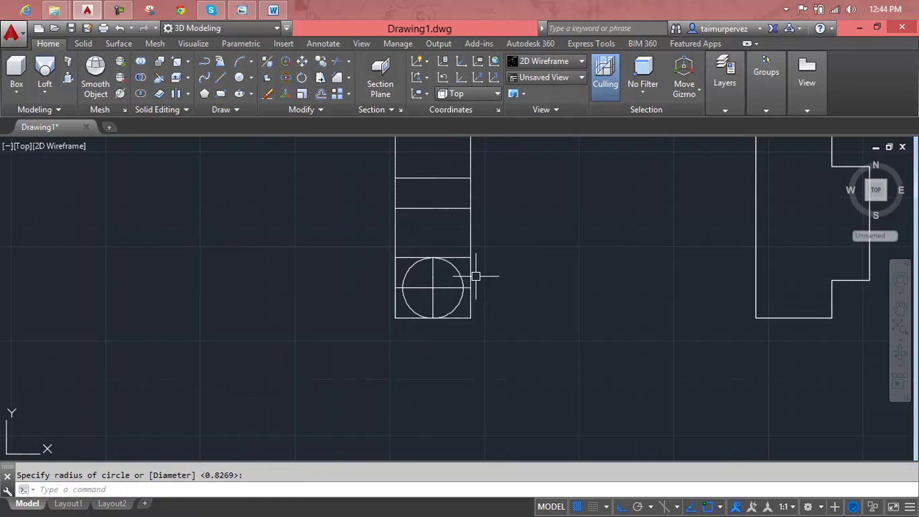
middle_drag(455, 301, 420, 324)
scroll(422, 329, up, 2)
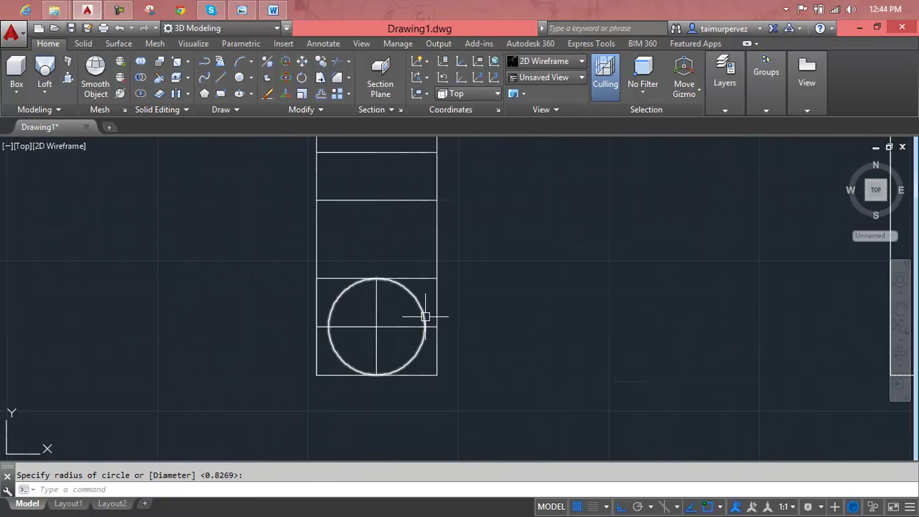
key(Escape)
Add XLINE construction lines through the circle, deleting the stray slanted one
text(xl)
key(Return)
click(425, 327)
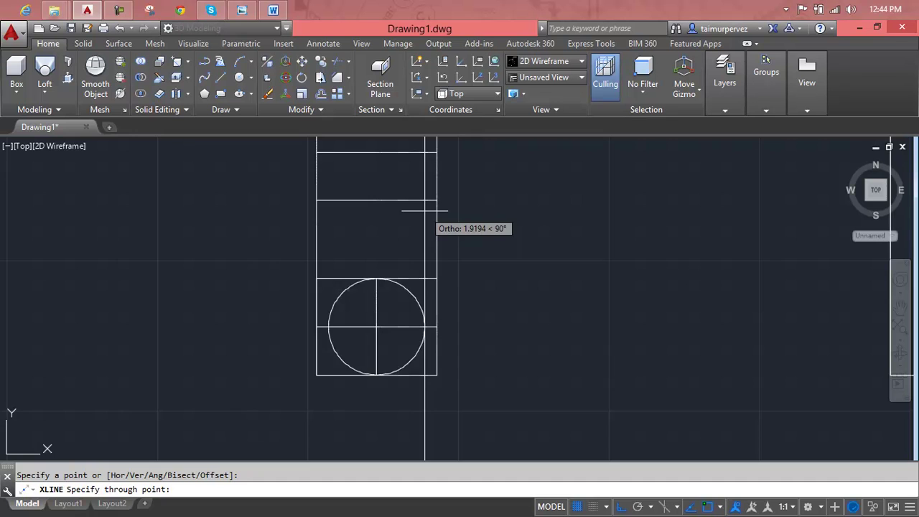
middle_drag(424, 211, 435, 254)
click(416, 282)
key(Return)
key(Return)
click(339, 371)
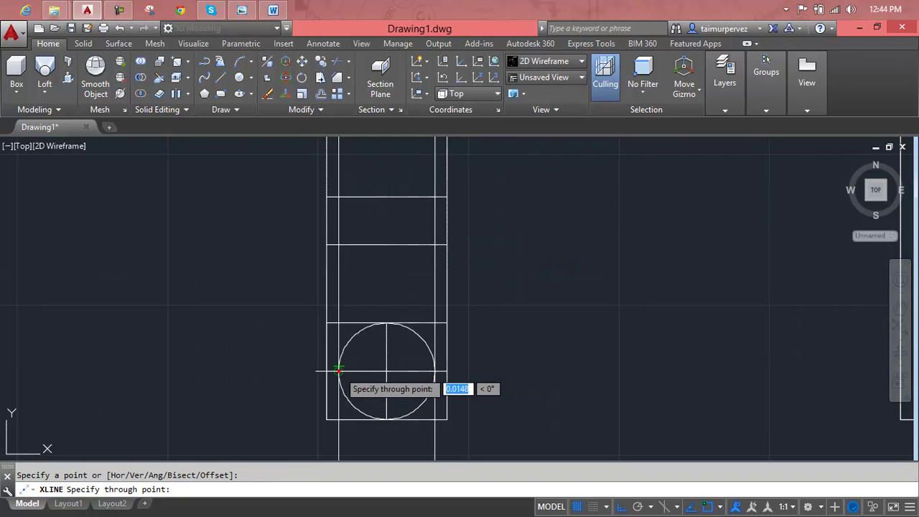
click(349, 242)
key(Escape)
click(349, 242)
key(Delete)
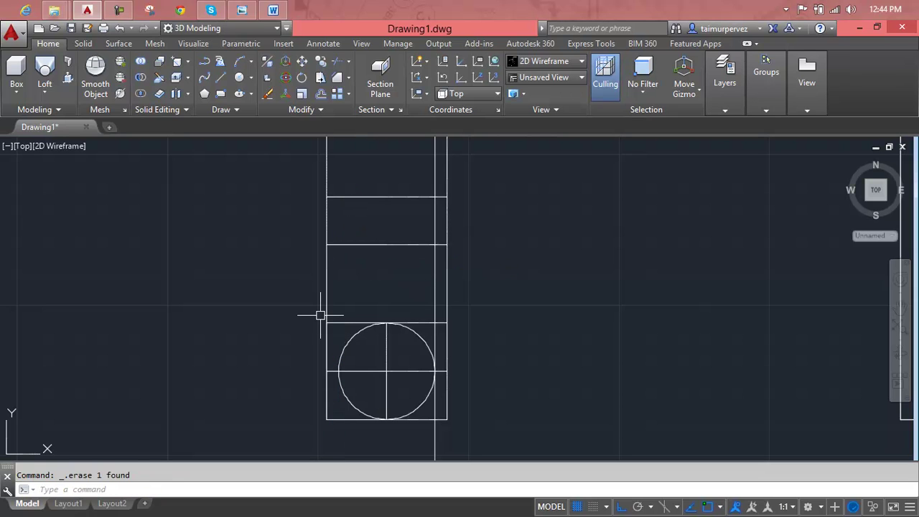
Delete the vertical construction line and zoom back in on the circle
text(c)
key(Escape)
click(436, 298)
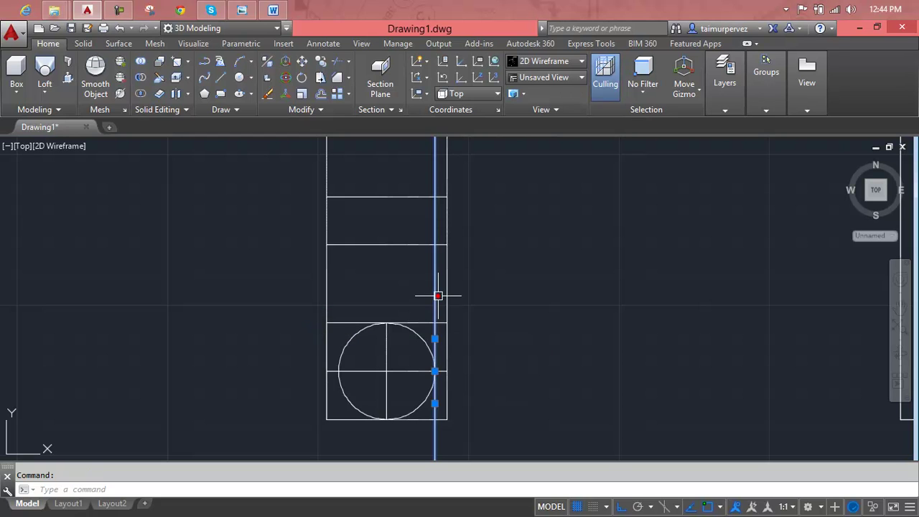
key(Delete)
scroll(437, 294, down, 2)
scroll(431, 276, down, 2)
scroll(420, 309, up, 3)
scroll(416, 316, up, 2)
scroll(413, 319, up, 2)
scroll(413, 319, up, 2)
Draw a smaller concentric circle centred on the guide lines' intersection
key(Escape)
text(c)
key(Return)
click(390, 333)
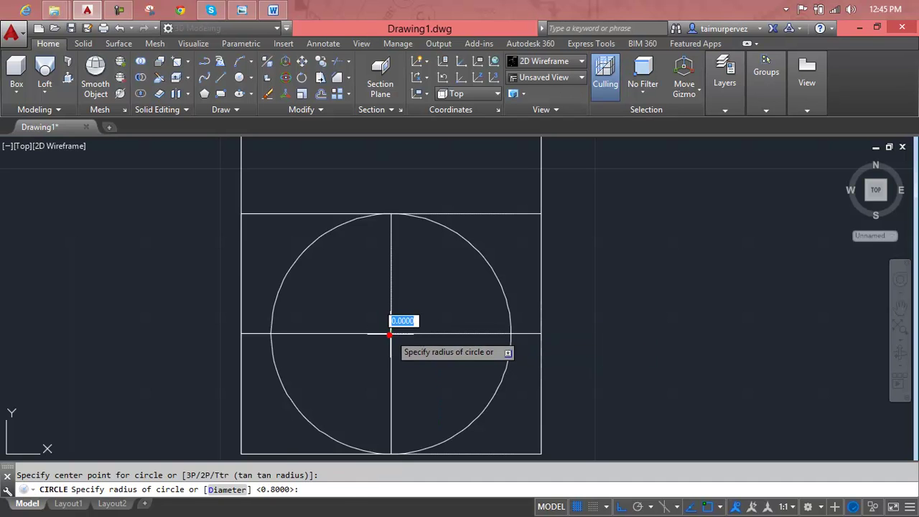
click(451, 276)
key(Escape)
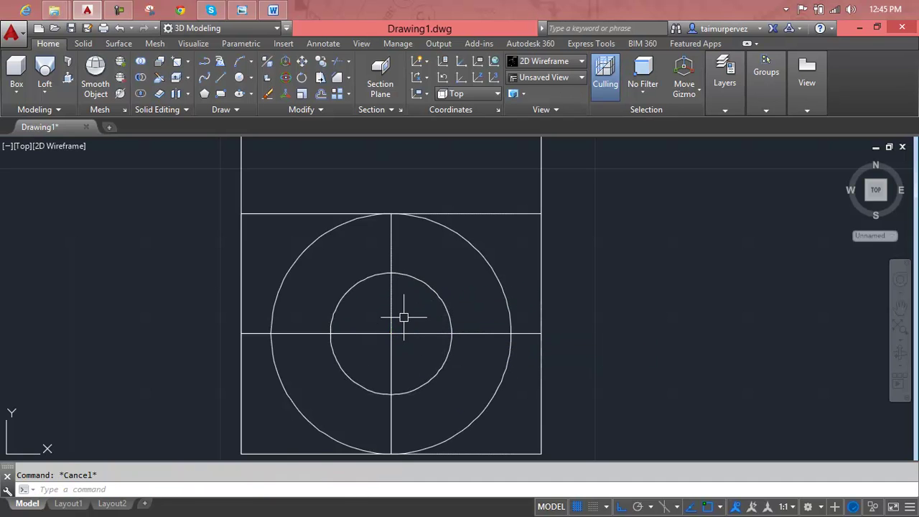
Erase the vertical and horizontal guide lines and zoom out to show all three drawings
click(391, 319)
key(Delete)
click(391, 332)
key(Delete)
scroll(392, 332, down, 2)
scroll(392, 332, down, 1)
key(Escape)
scroll(499, 306, down, 2)
scroll(498, 306, down, 1)
middle_drag(495, 306, 468, 345)
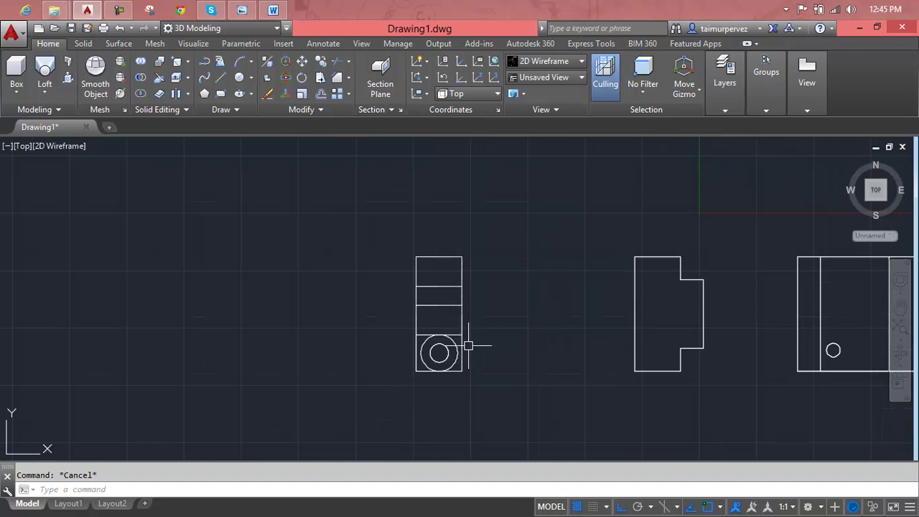
Switch to the isometric Home view, zoom onto the small plate, and try Press/Pull
mouse_move(875, 189)
click(847, 161)
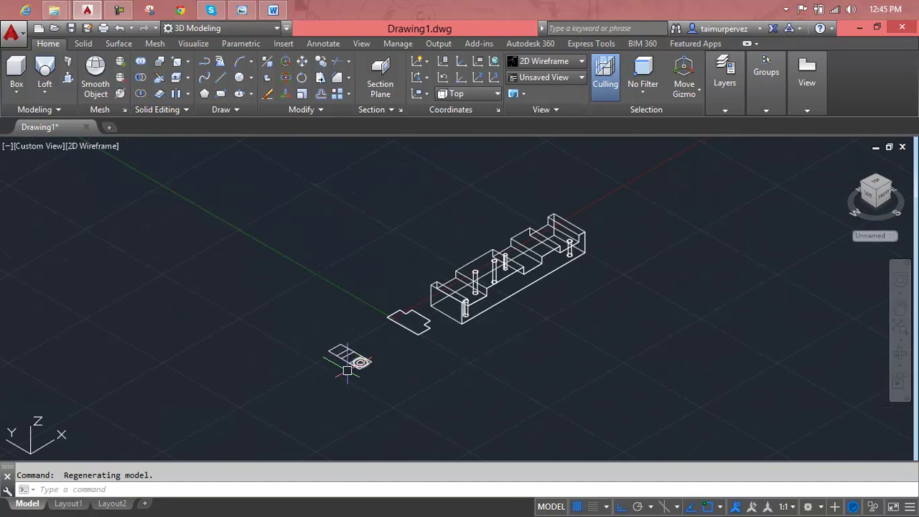
scroll(362, 361, up, 4)
scroll(348, 368, up, 6)
middle_drag(355, 366, 442, 441)
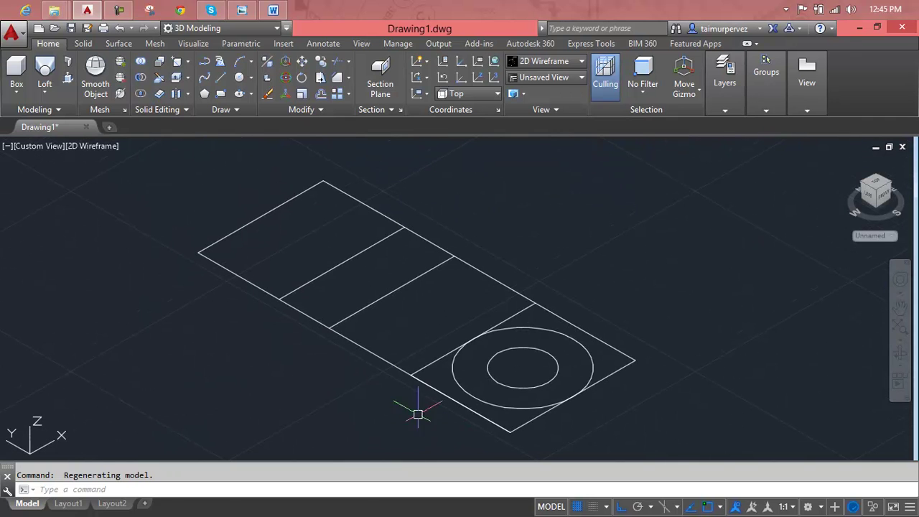
click(68, 77)
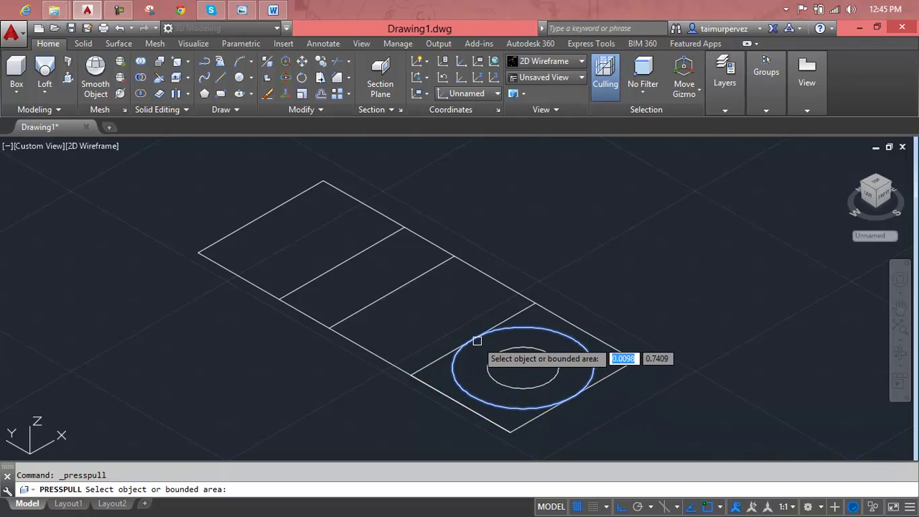
scroll(488, 332, up, 2)
key(Escape)
Try a grip stretch on the ring's outer circle, then Press/Pull the square area around the ring
click(515, 326)
click(461, 344)
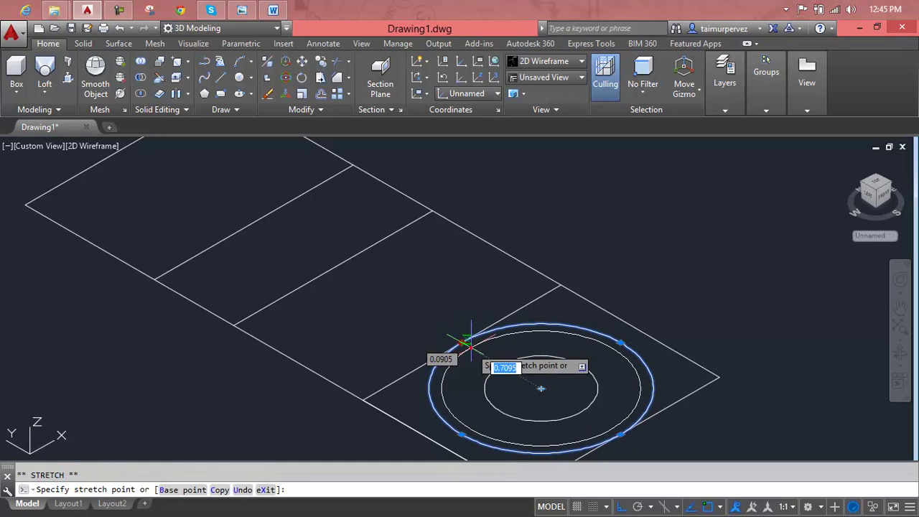
click(471, 346)
scroll(467, 346, up, 5)
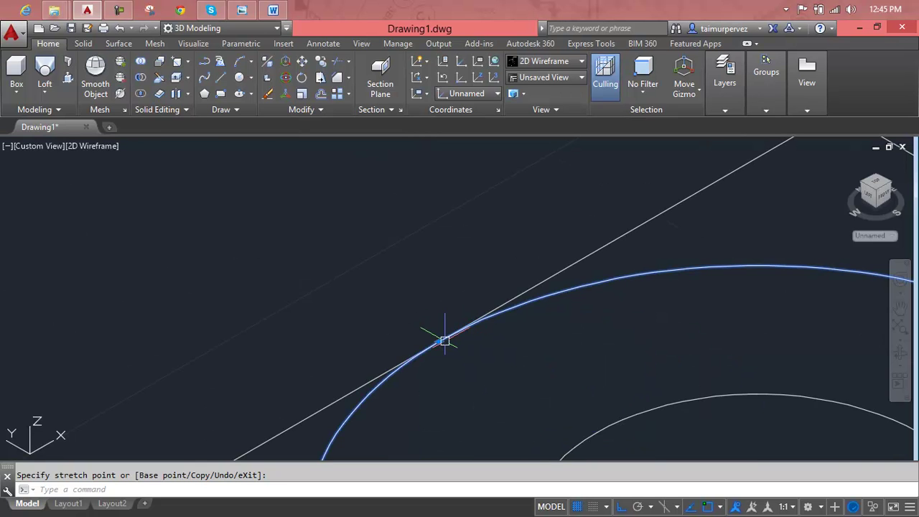
scroll(458, 354, down, 2)
key(Escape)
scroll(458, 354, down, 3)
scroll(481, 330, down, 2)
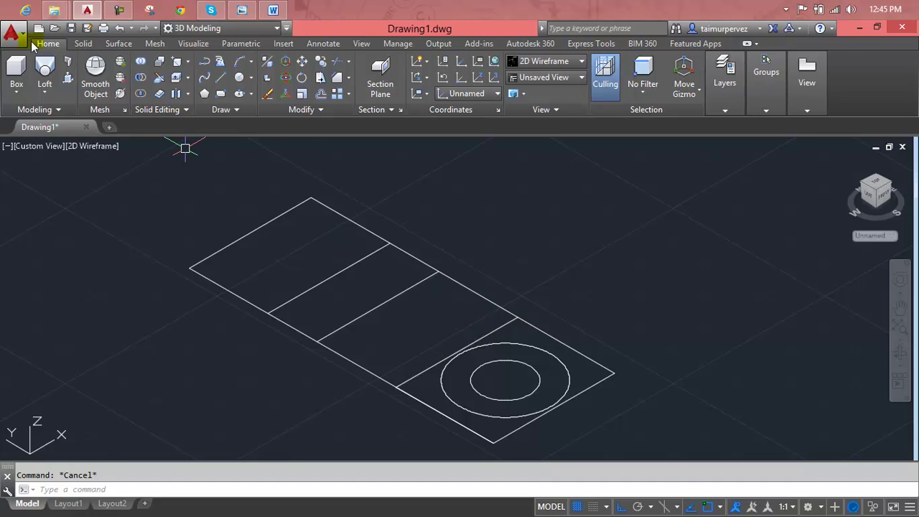
click(66, 77)
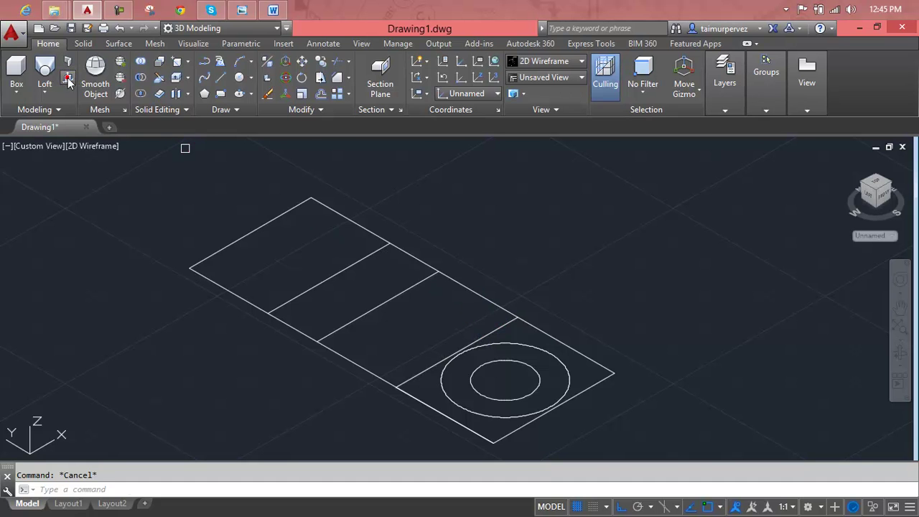
click(433, 380)
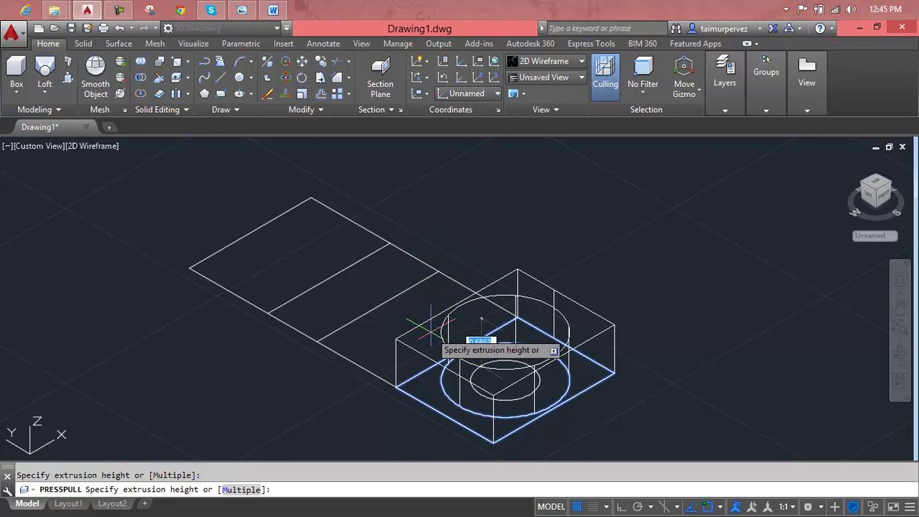
Abandon the extrusion and test Press/Pull on the plate's far-end rectangle, then cancel
key(Escape)
scroll(430, 329, down, 3)
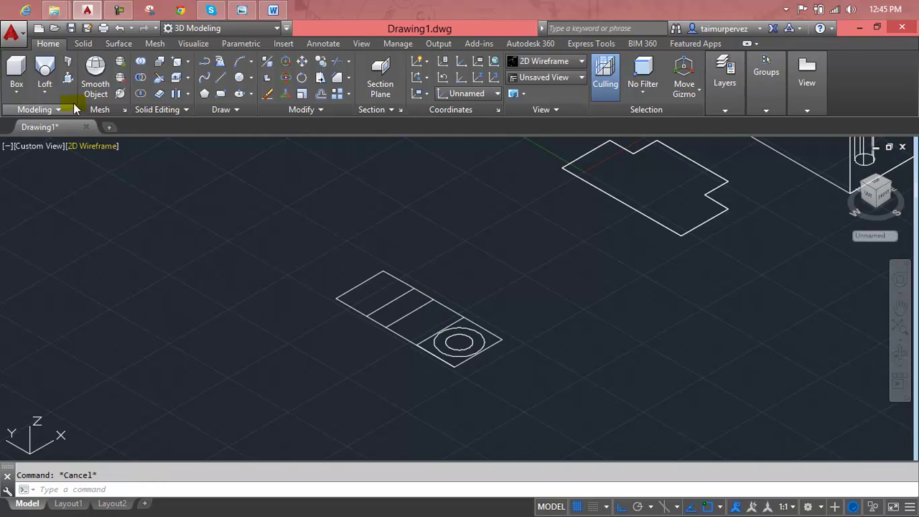
click(67, 77)
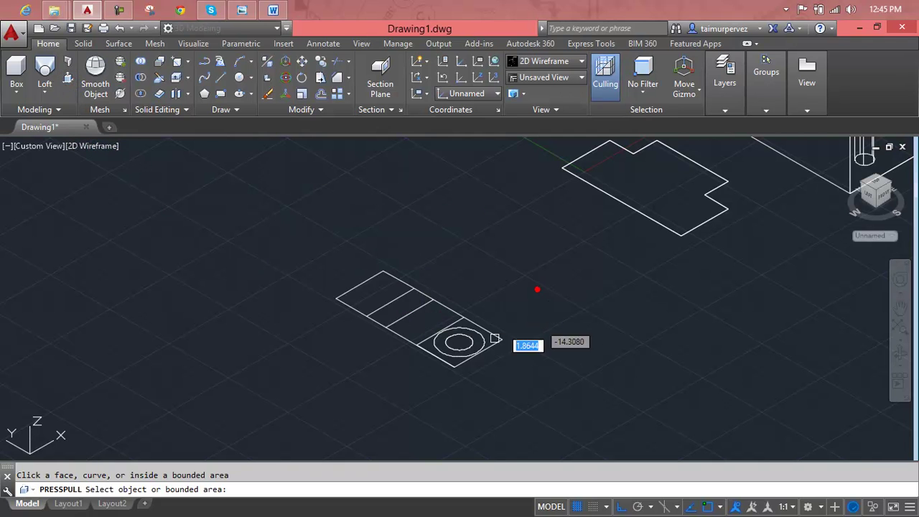
click(366, 291)
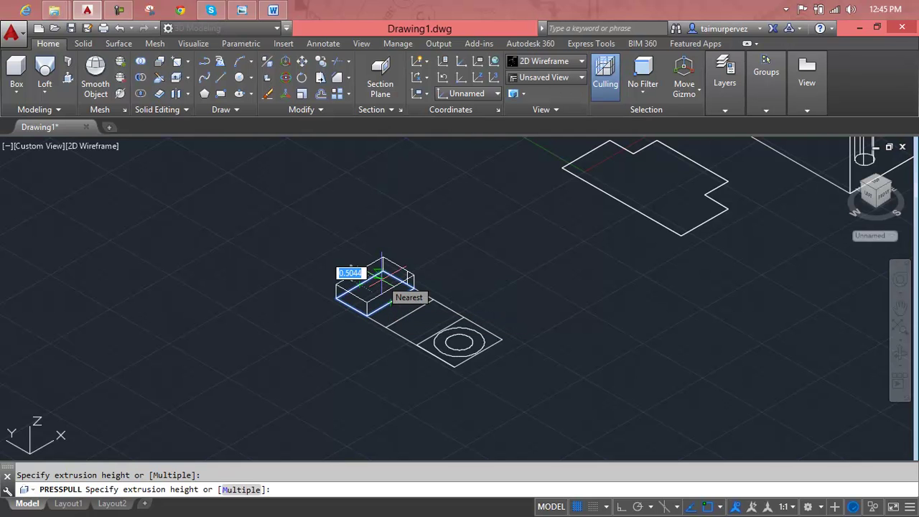
click(382, 274)
key(Escape)
Convert the plate outlines into three regions using a window selection
scroll(381, 279, up, 2)
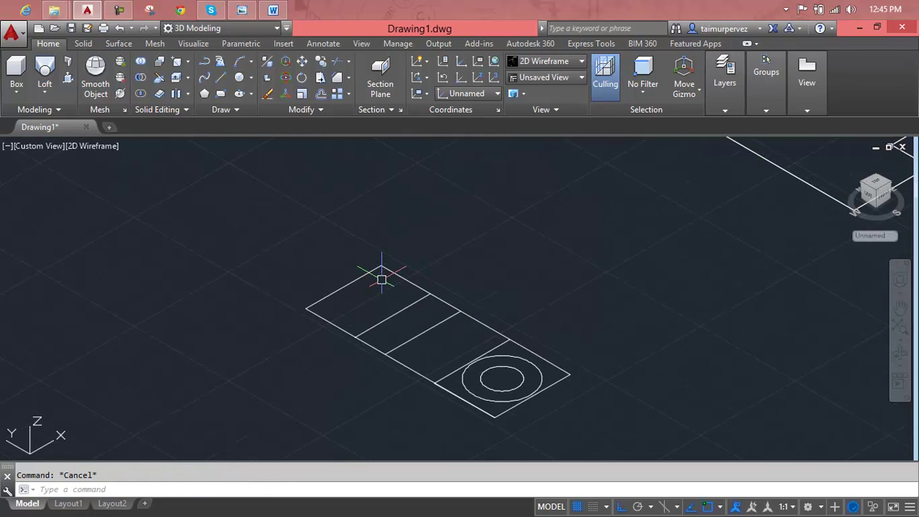
text(re)
key(Return)
scroll(459, 283, down, 1)
click(555, 287)
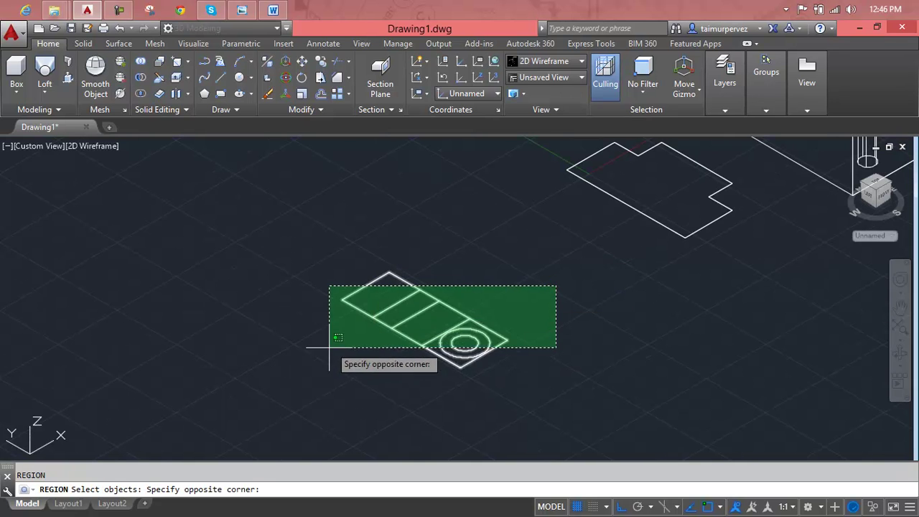
click(341, 343)
key(Return)
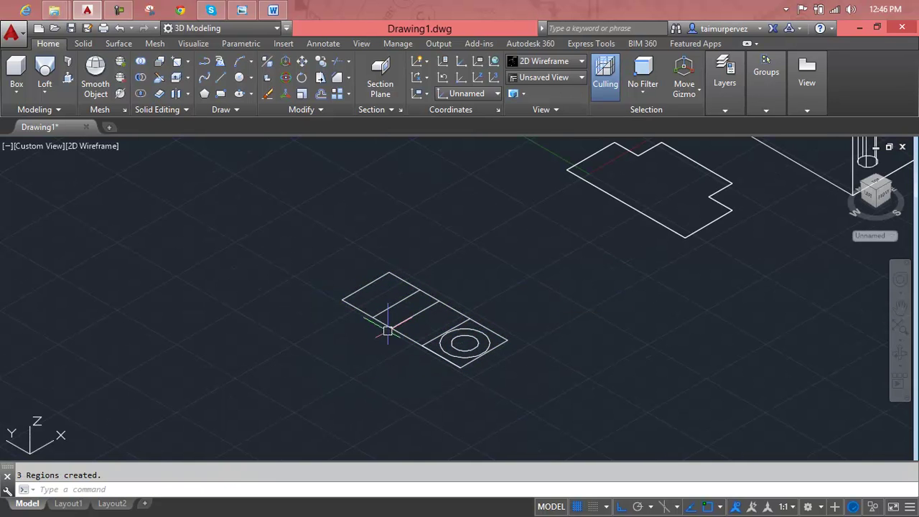
key(Escape)
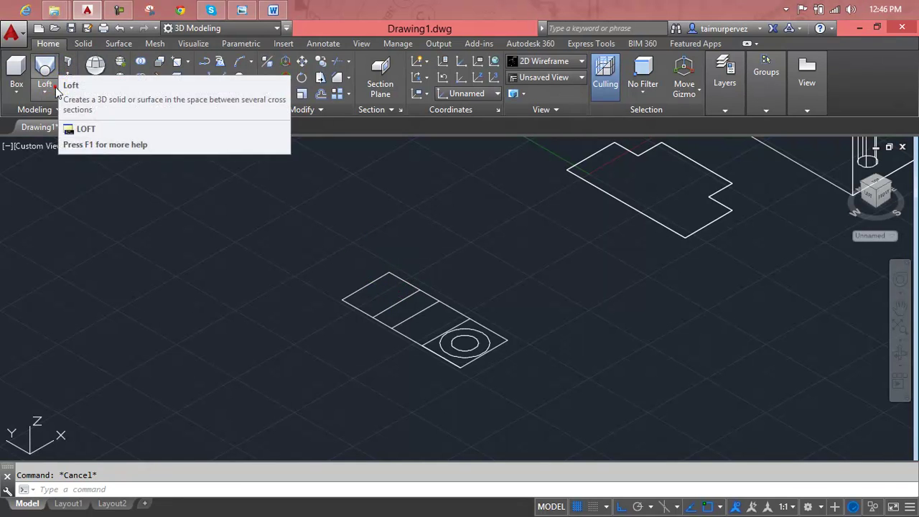
Extrude all the plate regions to a height of 0.3
click(55, 89)
click(70, 116)
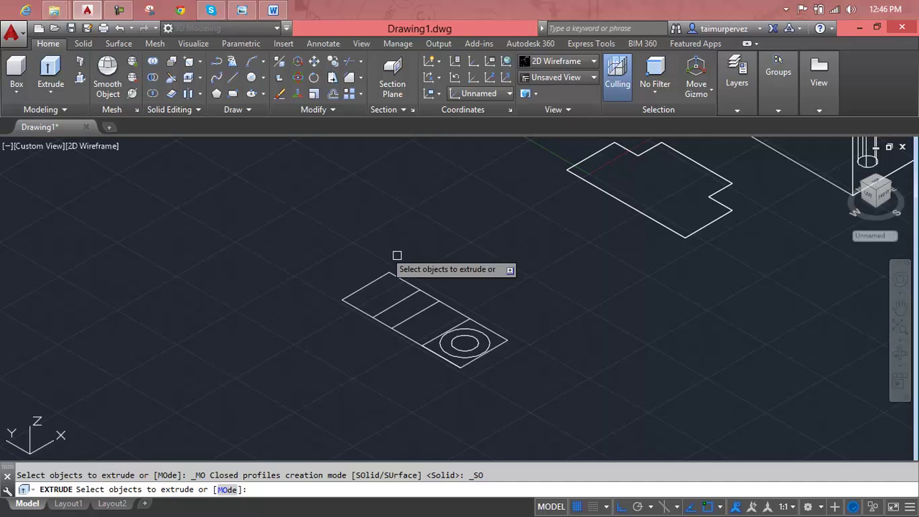
click(575, 287)
click(280, 356)
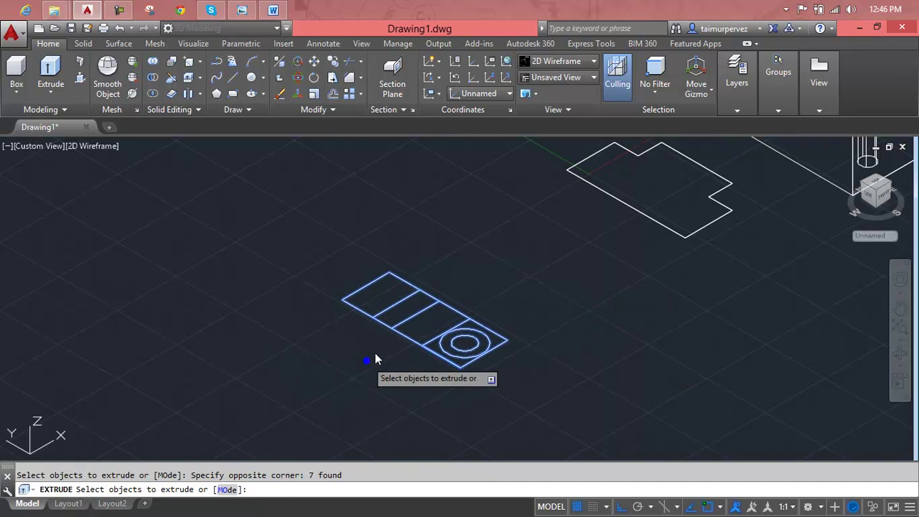
right_click(369, 363)
click(396, 370)
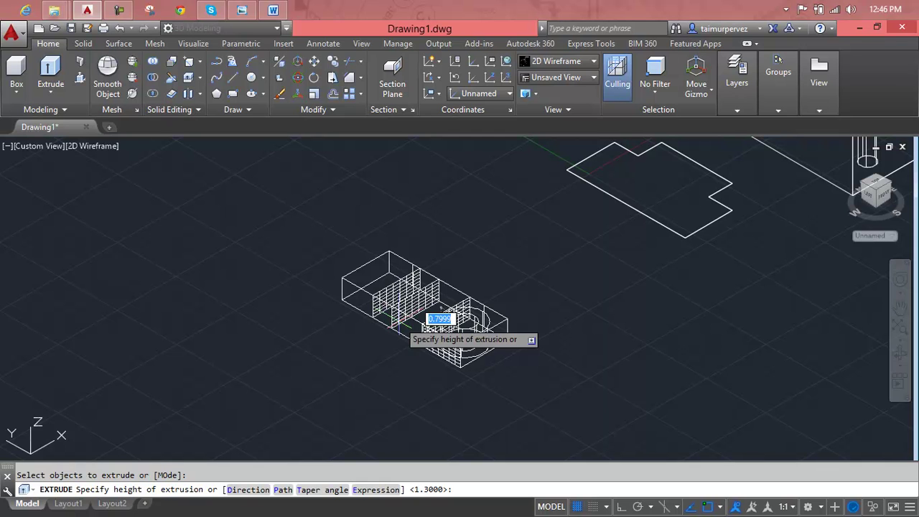
text(0.)
key(Return)
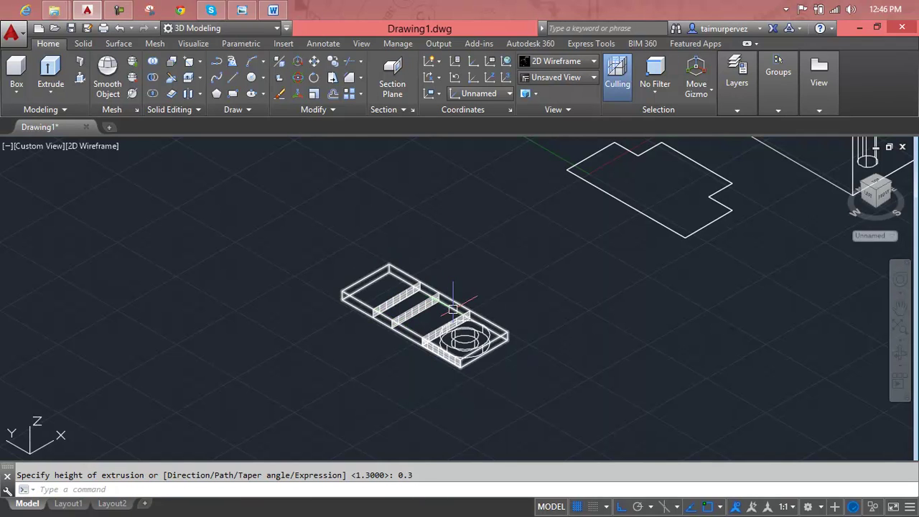
Undo the extrusion and the region conversion, restoring the flat outlines
scroll(449, 309, up, 3)
scroll(450, 309, up, 3)
scroll(445, 306, down, 5)
scroll(460, 310, up, 2)
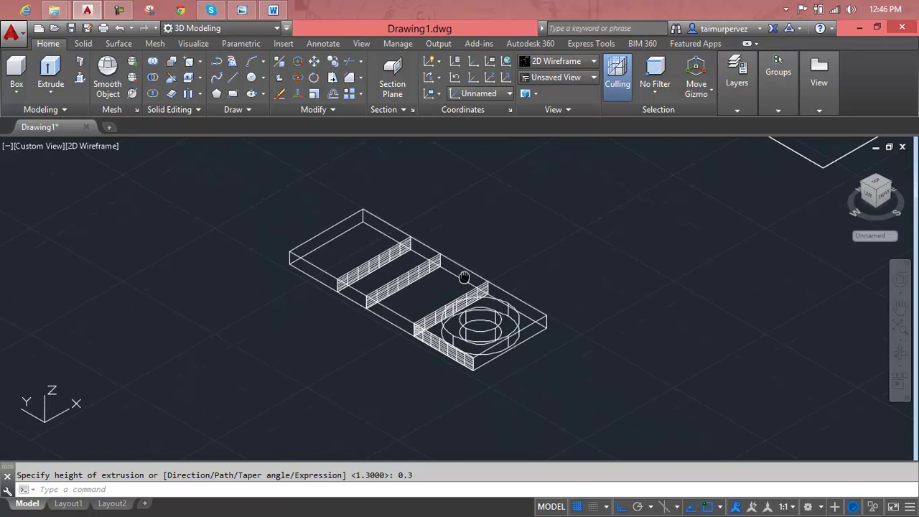
scroll(465, 314, up, 3)
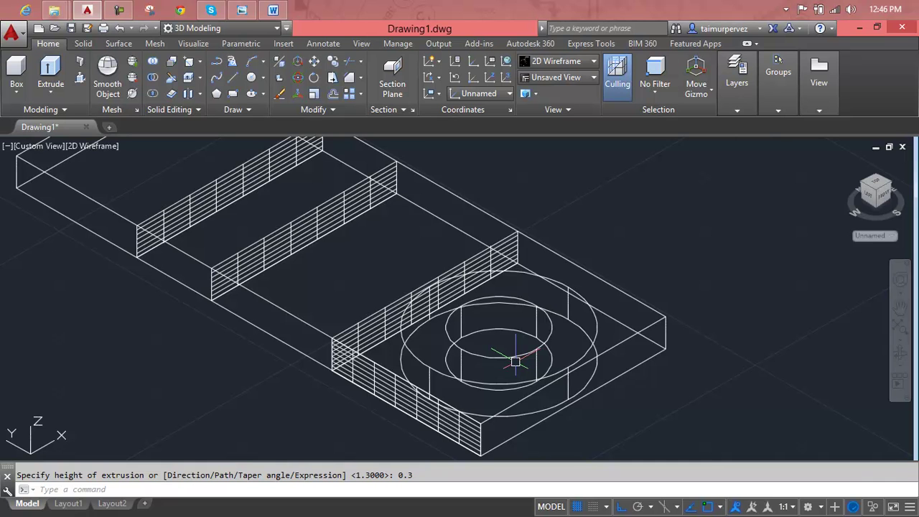
key(Return)
key(ctrl+z)
key(ctrl+z)
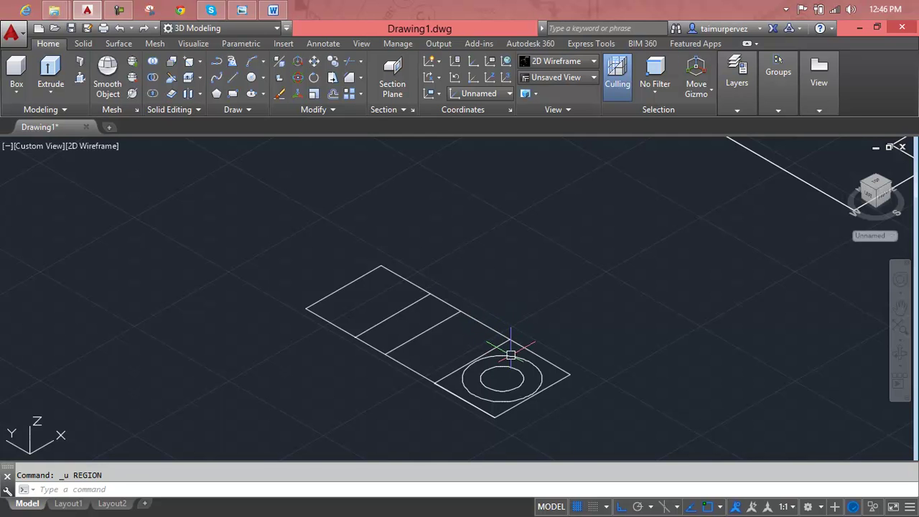
Undo the previous few operations and cancel the outer-circle grip edit
key(ctrl+z)
scroll(433, 342, up, 6)
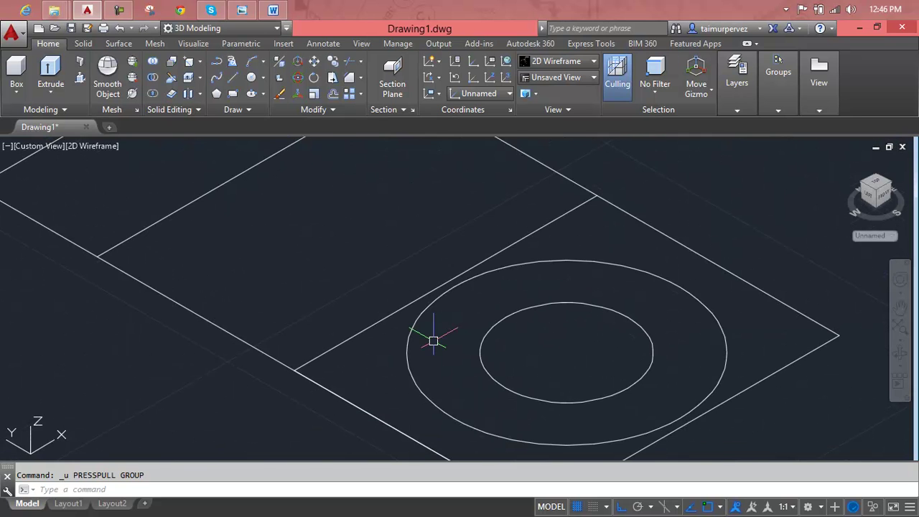
key(ctrl+z)
key(ctrl+z)
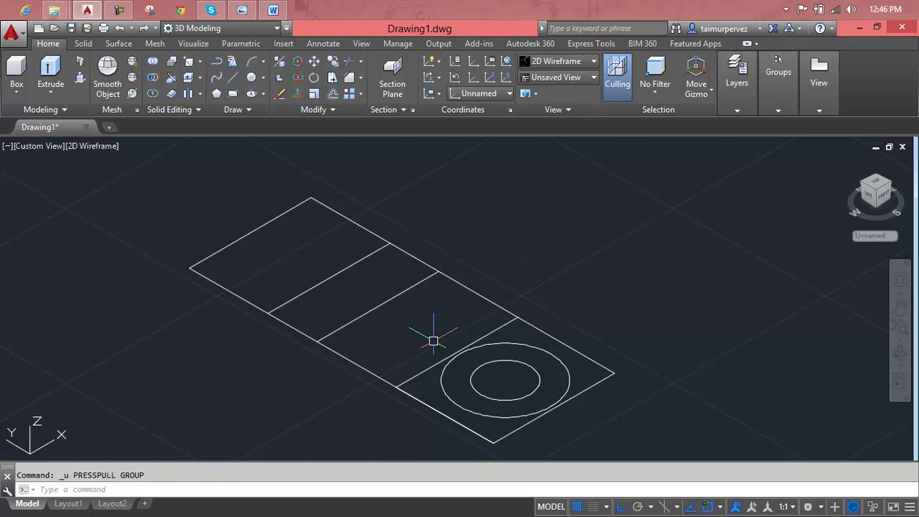
key(ctrl+z)
key(ctrl+z)
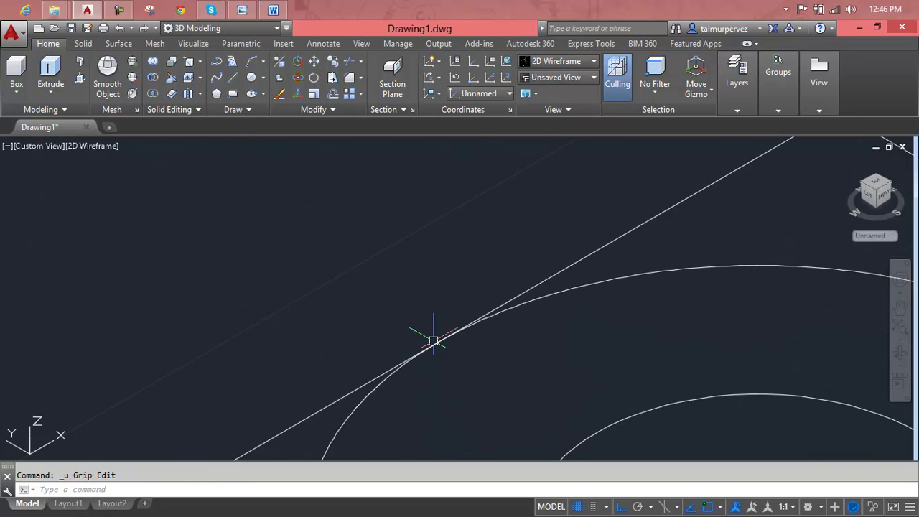
click(439, 342)
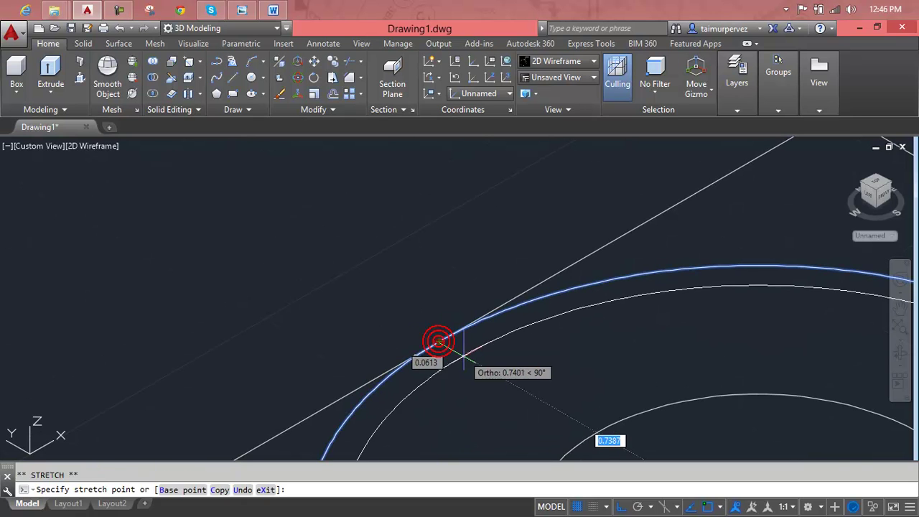
scroll(475, 362, down, 10)
key(Escape)
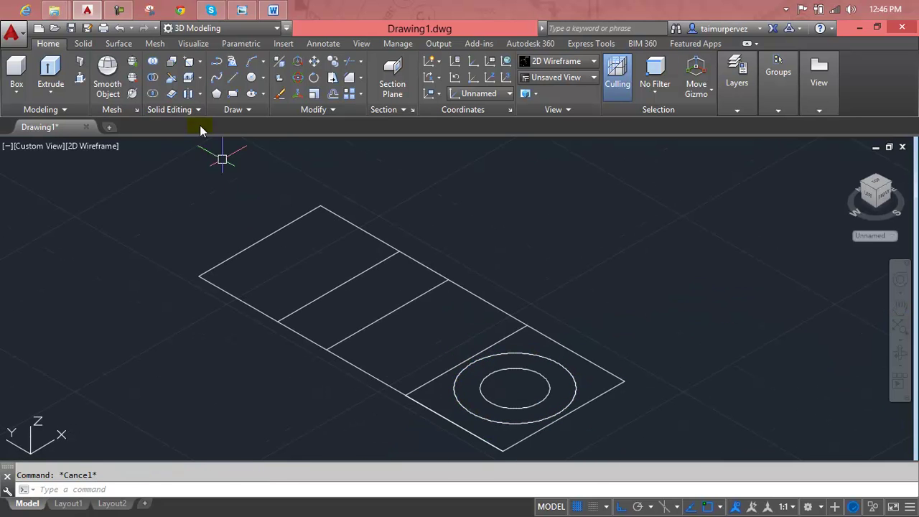
Extrude all 12 plate outlines to a height of 0.3
click(50, 72)
scroll(430, 267, down, 4)
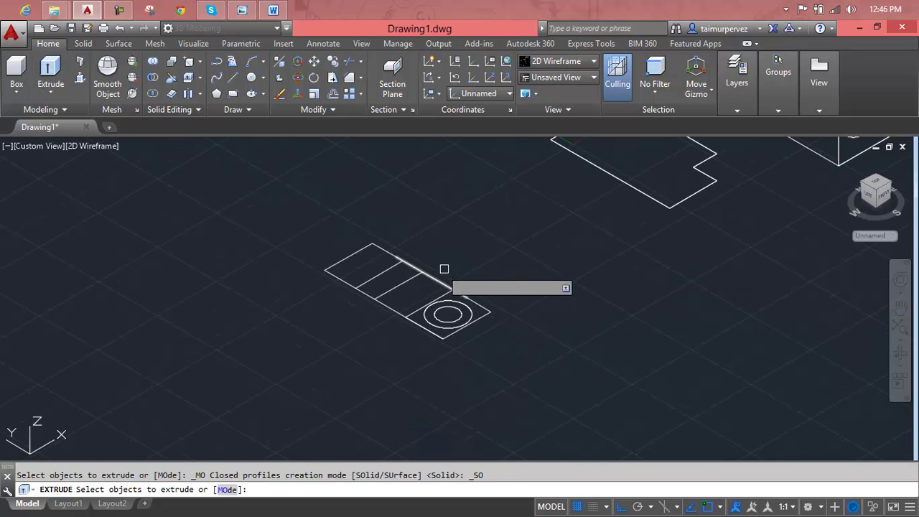
click(537, 249)
click(267, 354)
right_click(328, 340)
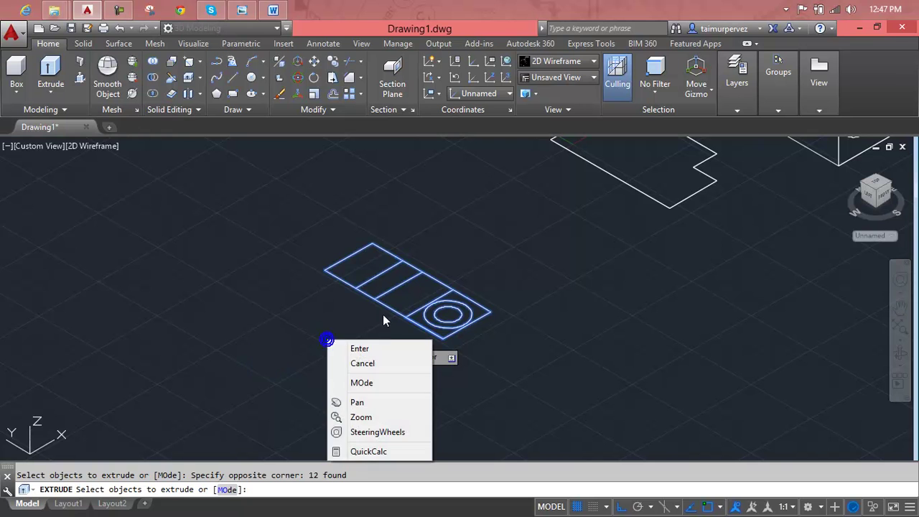
click(380, 345)
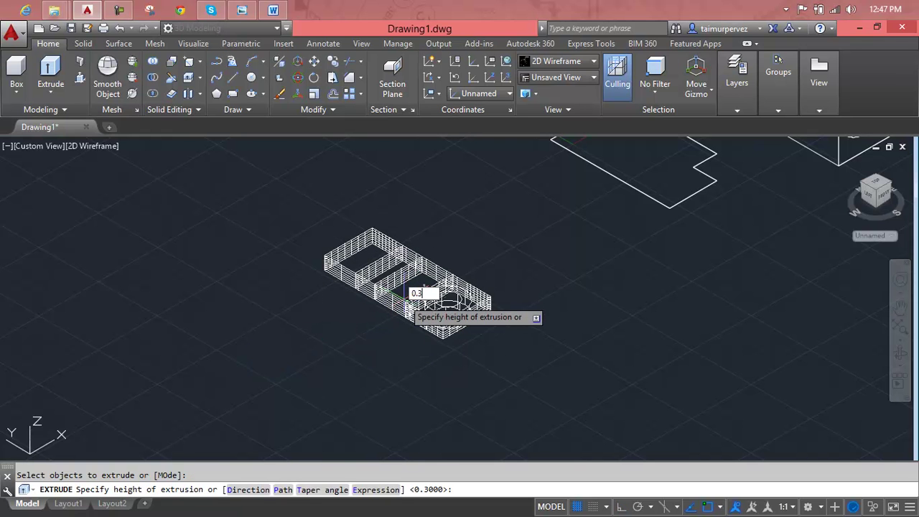
key(Return)
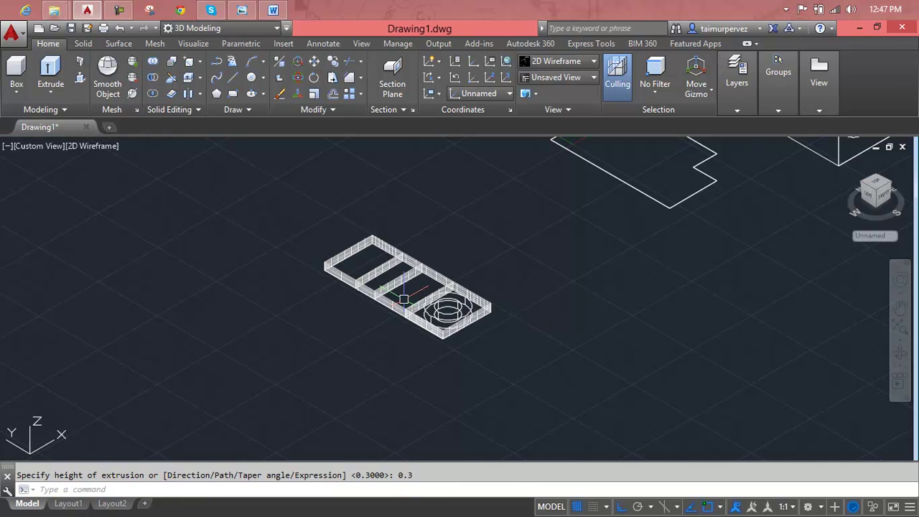
key(Escape)
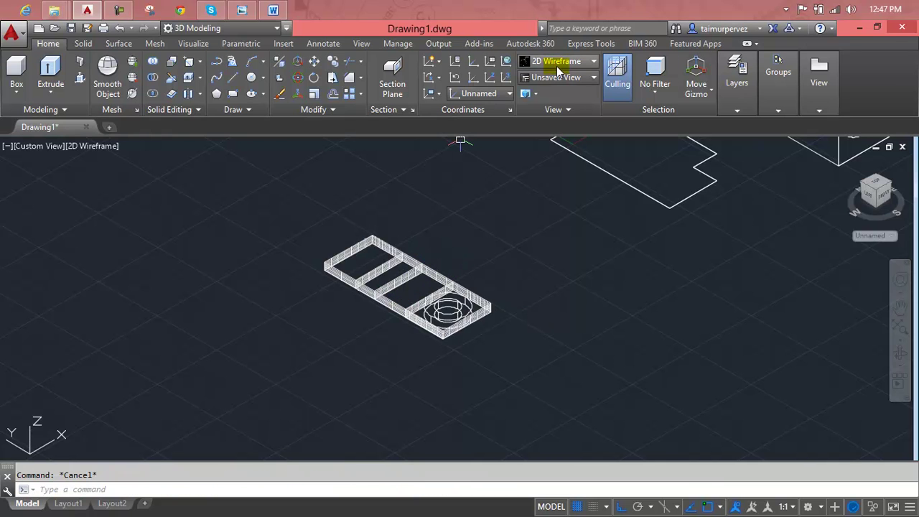
Switch the model to the Realistic visual style
click(557, 68)
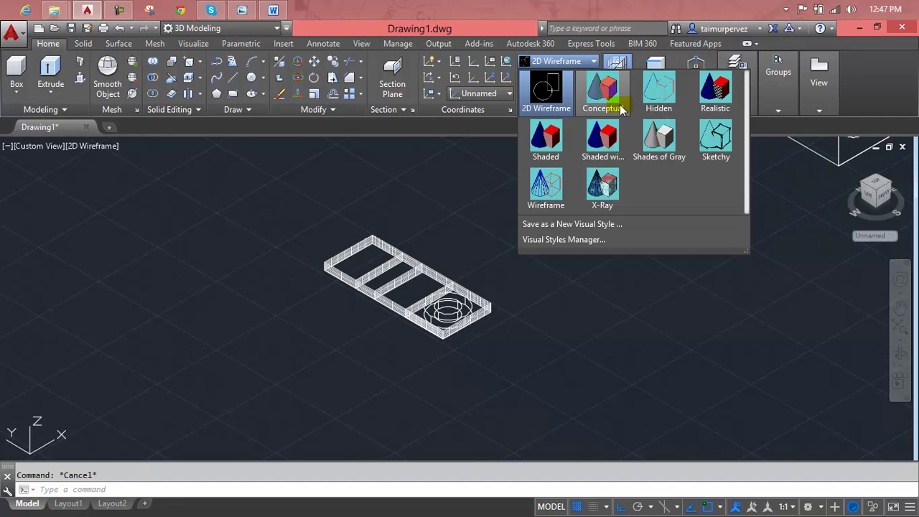
click(716, 103)
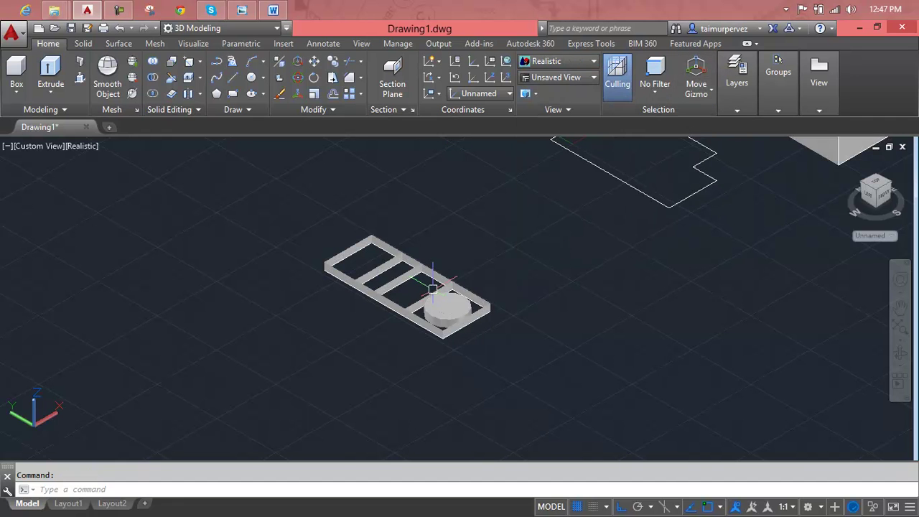
scroll(433, 289, up, 5)
scroll(432, 289, down, 4)
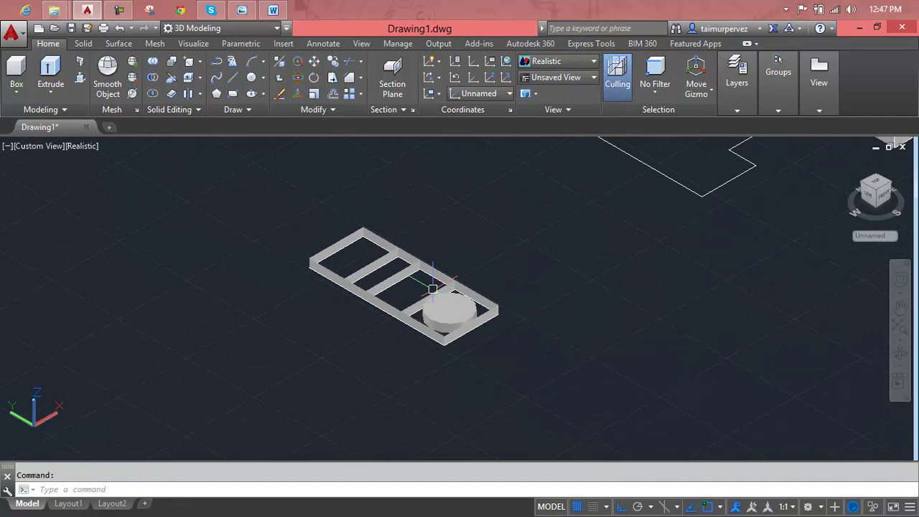
Undo the 0.3 extrusion and press/pull the plate's end rectangle up 2 units
key(ctrl+z)
key(ctrl+z)
key(ctrl+z)
key(Escape)
click(80, 78)
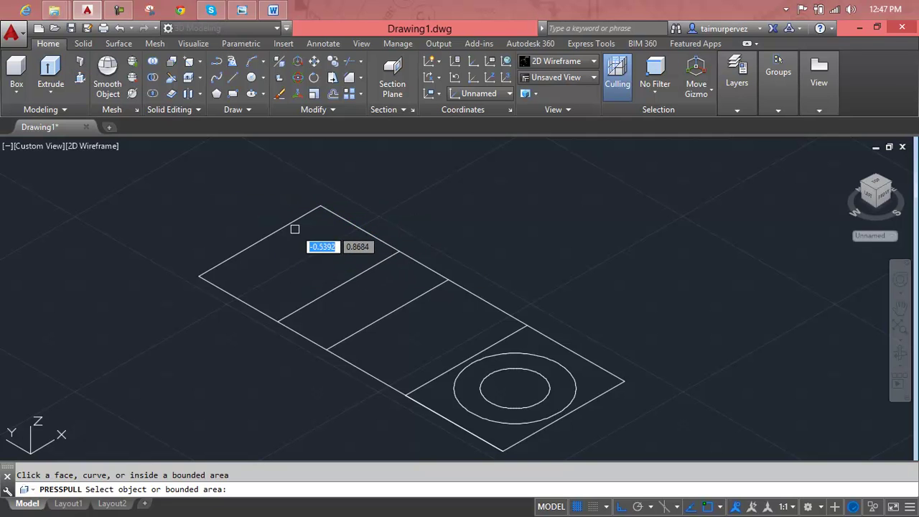
click(280, 289)
text(2)
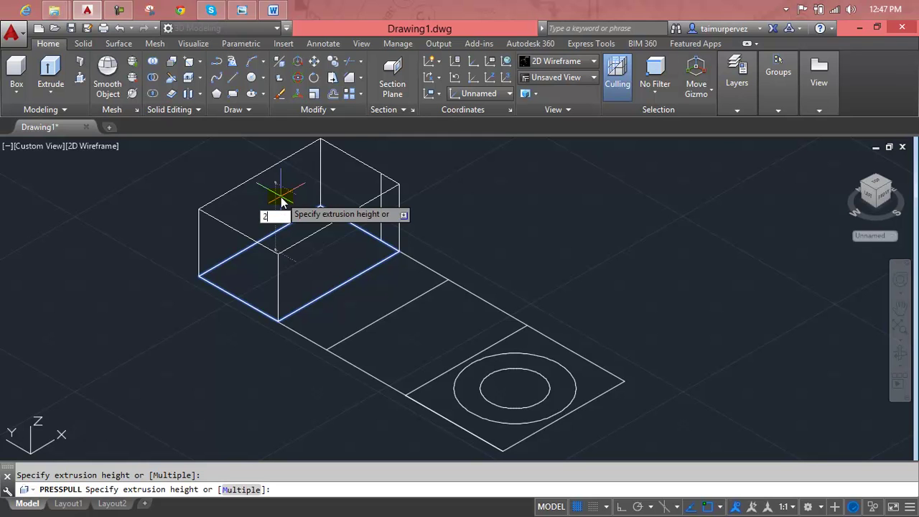
key(Return)
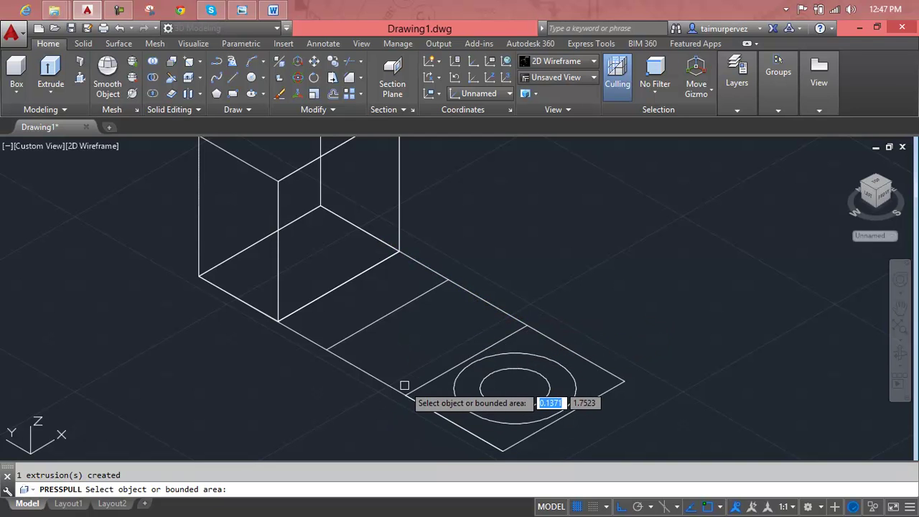
Press/pull the strip beside the circle square up 2 units
click(392, 351)
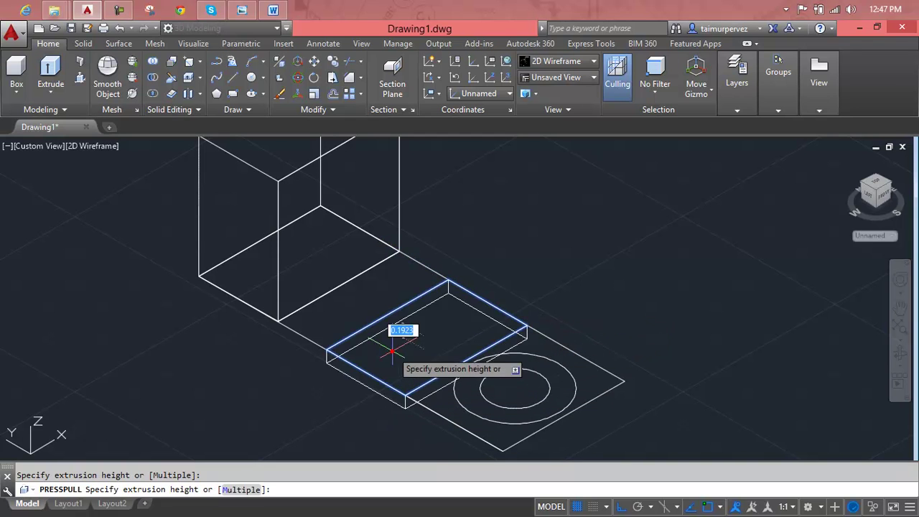
key(Return)
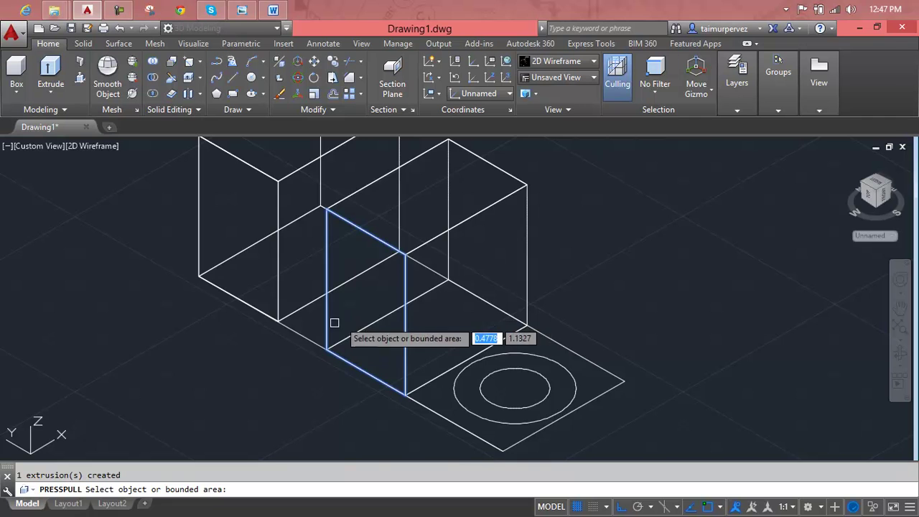
scroll(335, 322, up, 5)
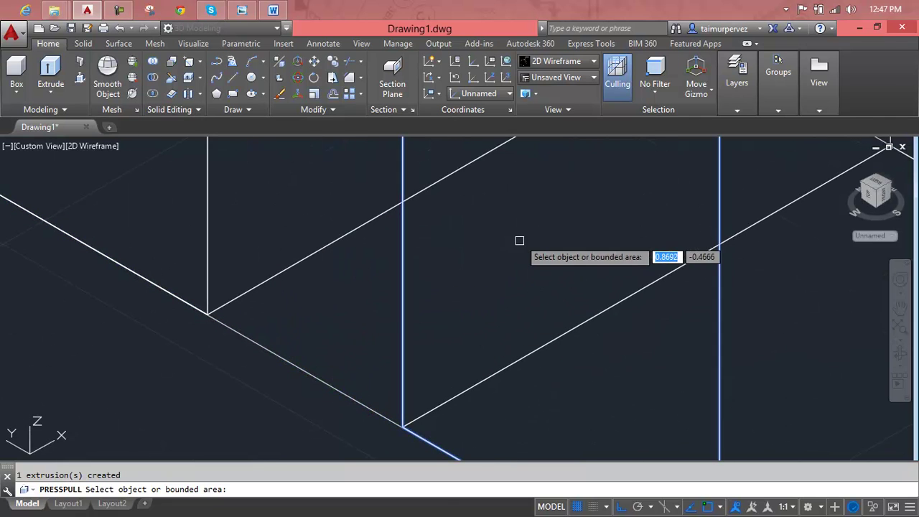
Raise the square holding the circles by 0.8 with Press/Pull
scroll(529, 255, down, 2)
scroll(560, 295, down, 2)
scroll(582, 330, down, 2)
middle_drag(582, 330, 489, 277)
click(671, 290)
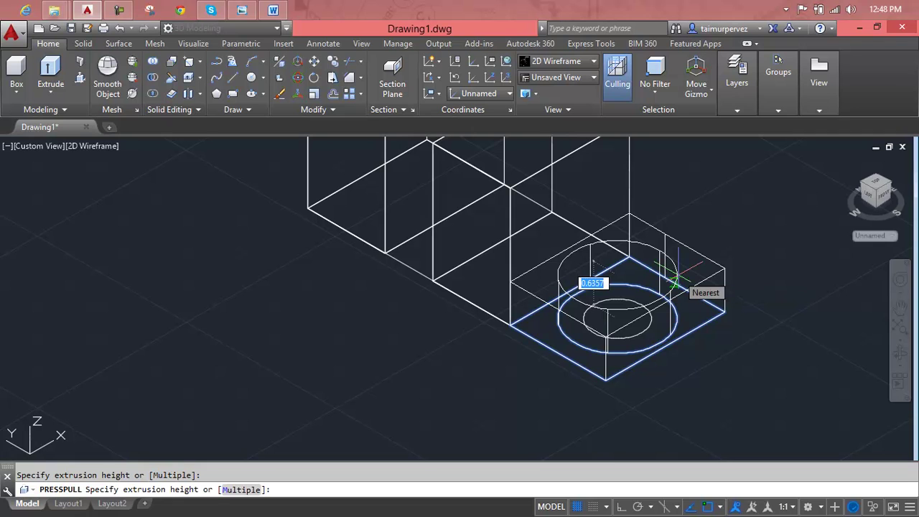
text(2.)
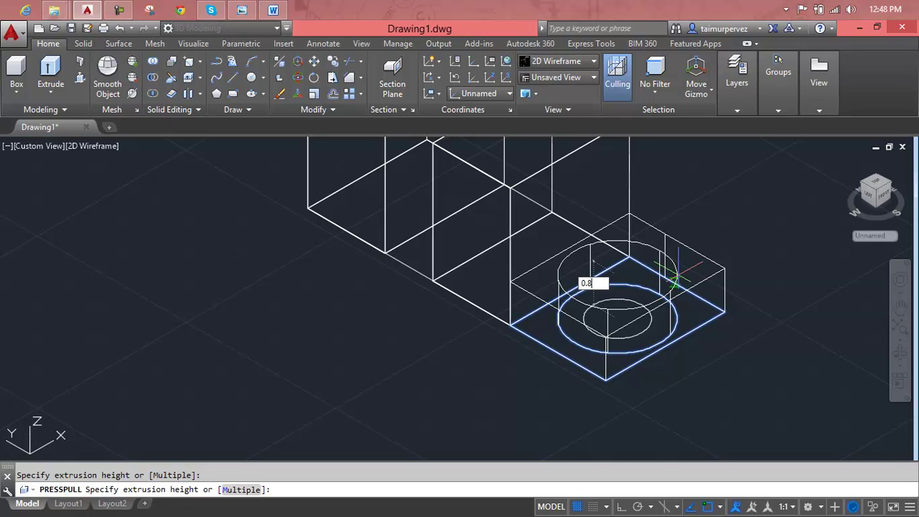
key(Return)
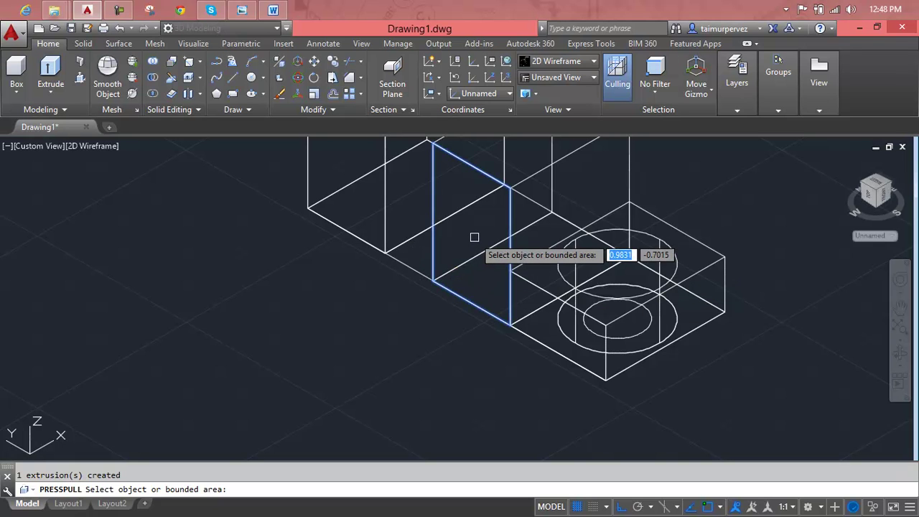
key(Escape)
Draw a rectangle across the middle strip between the tall boxes
text(re)
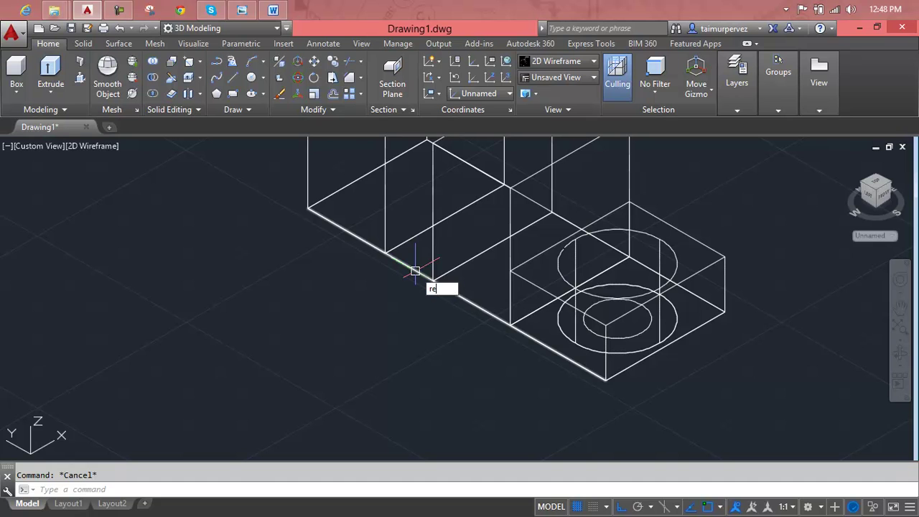
text(rec)
key(Return)
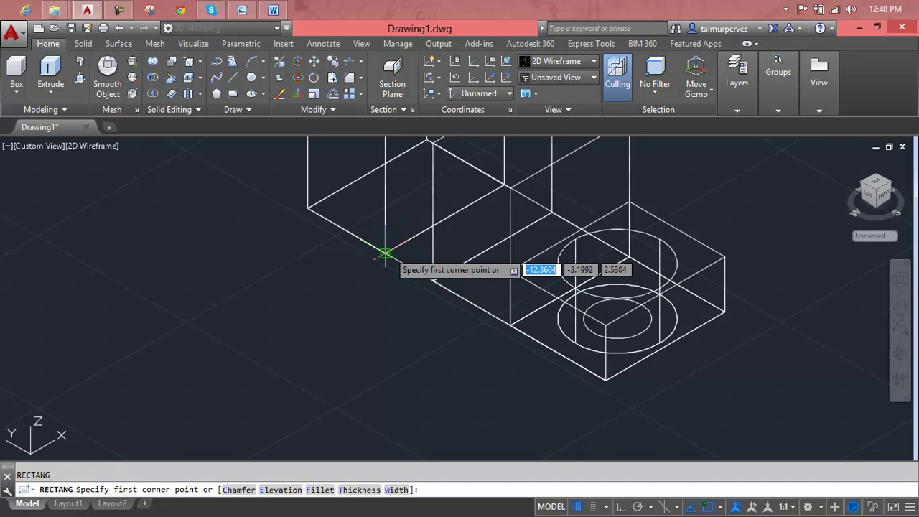
click(389, 253)
click(551, 212)
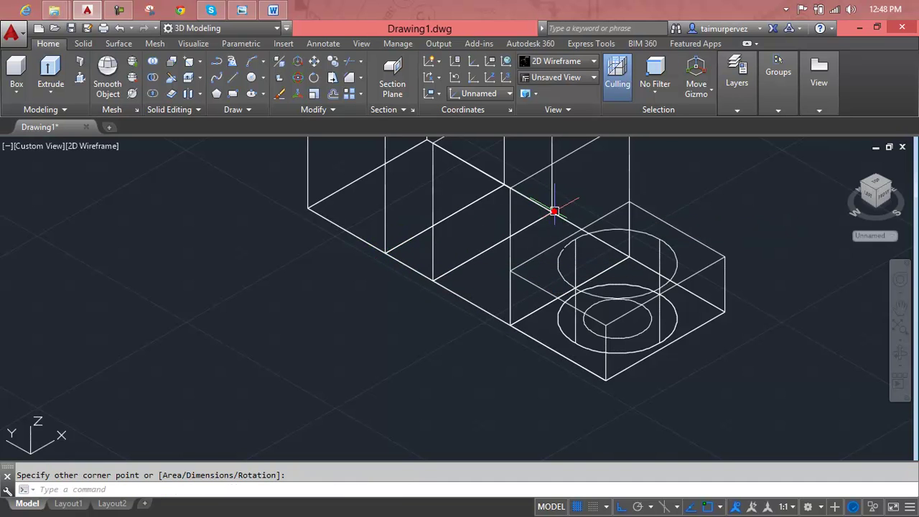
key(Escape)
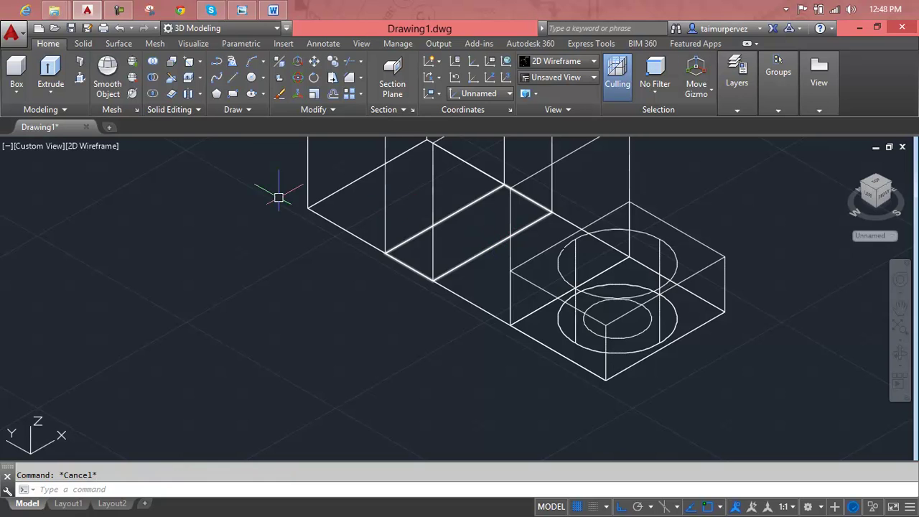
Press/pull the new rectangle up 0.8 into a low block
click(79, 77)
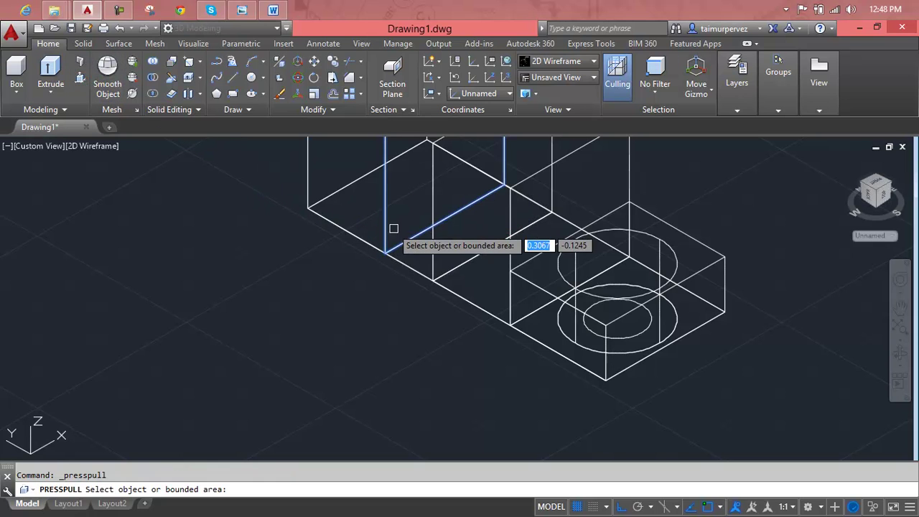
click(406, 253)
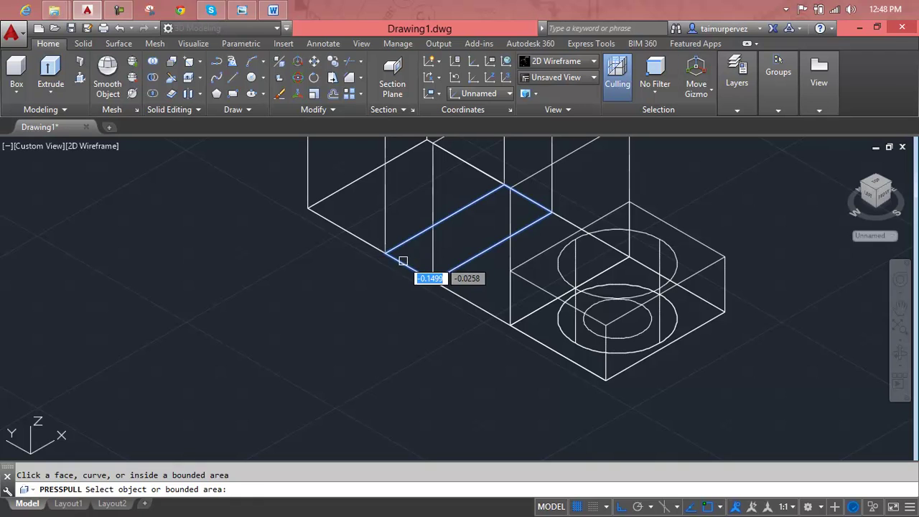
click(403, 260)
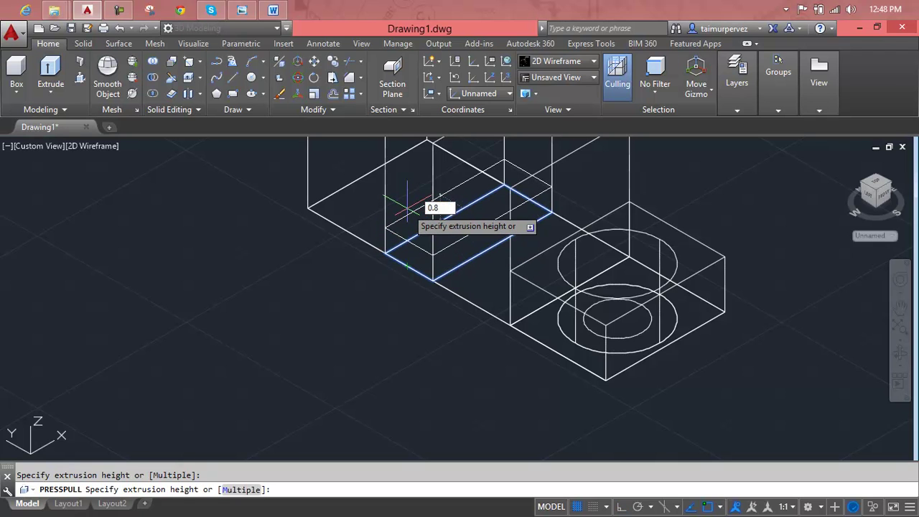
key(Return)
key(Escape)
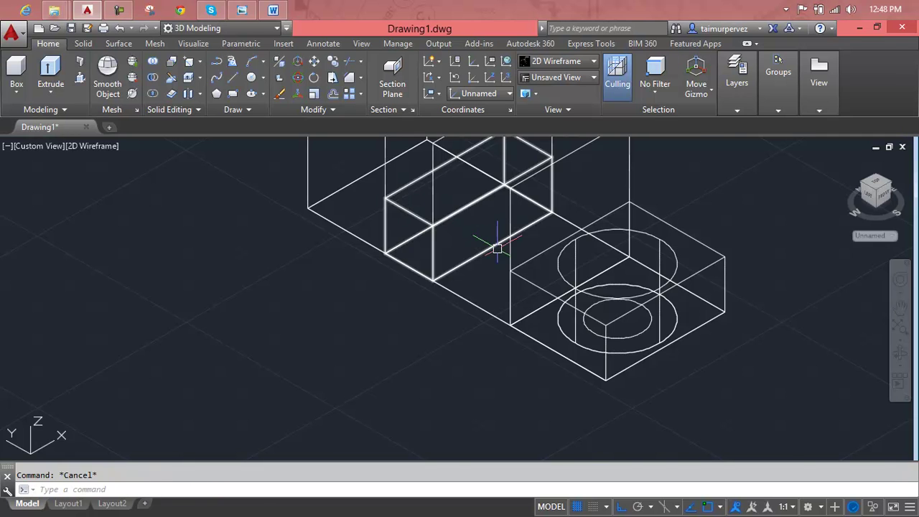
scroll(496, 246, down, 4)
Zoom and orbit to view the tall boxes, low block and bored square from a new angle
scroll(496, 276, down, 1)
scroll(496, 273, up, 4)
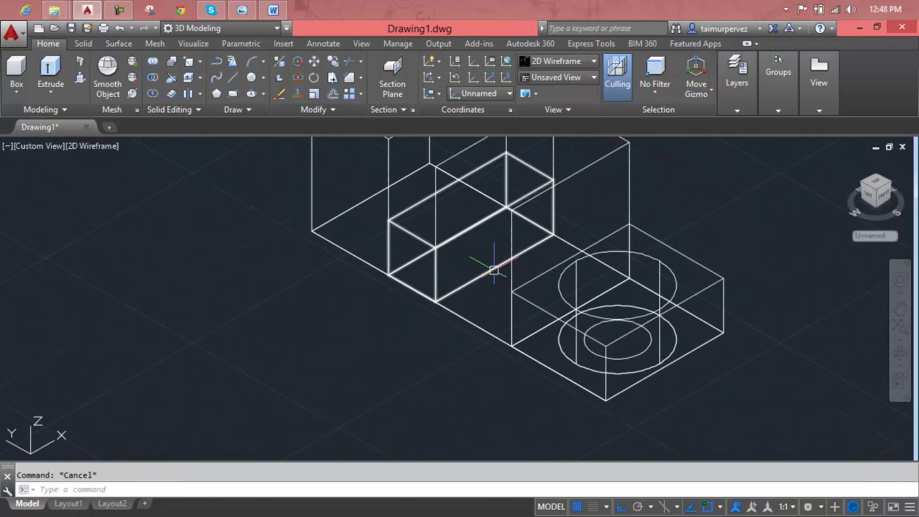
shift+middle_drag(492, 270, 575, 249)
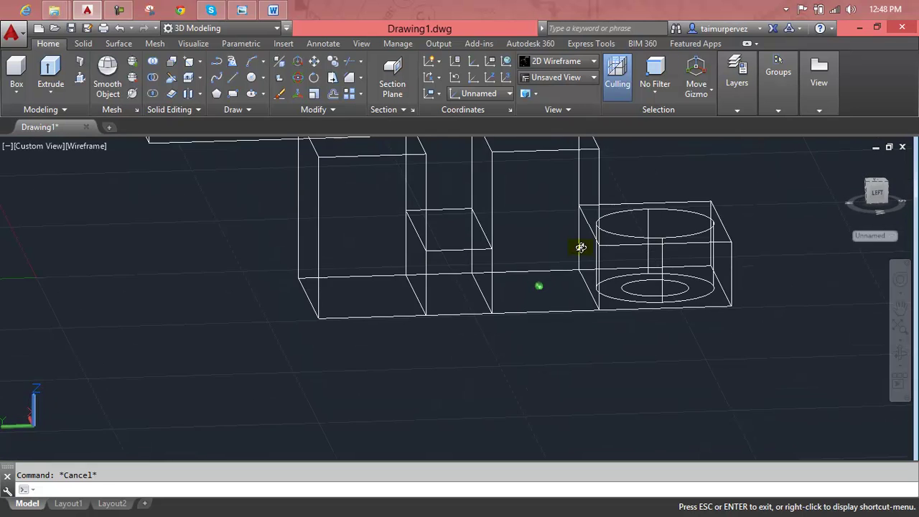
scroll(567, 194, up, 3)
scroll(527, 273, up, 2)
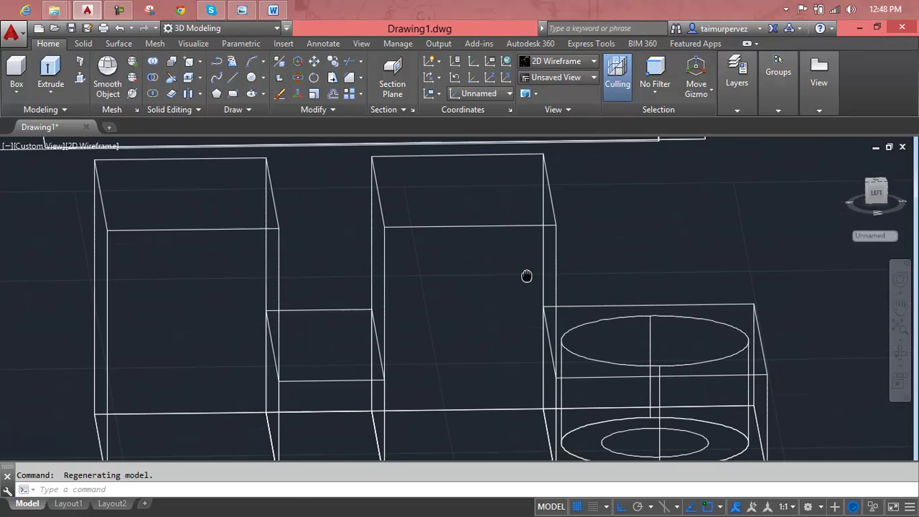
scroll(520, 243, up, 4)
scroll(507, 248, down, 4)
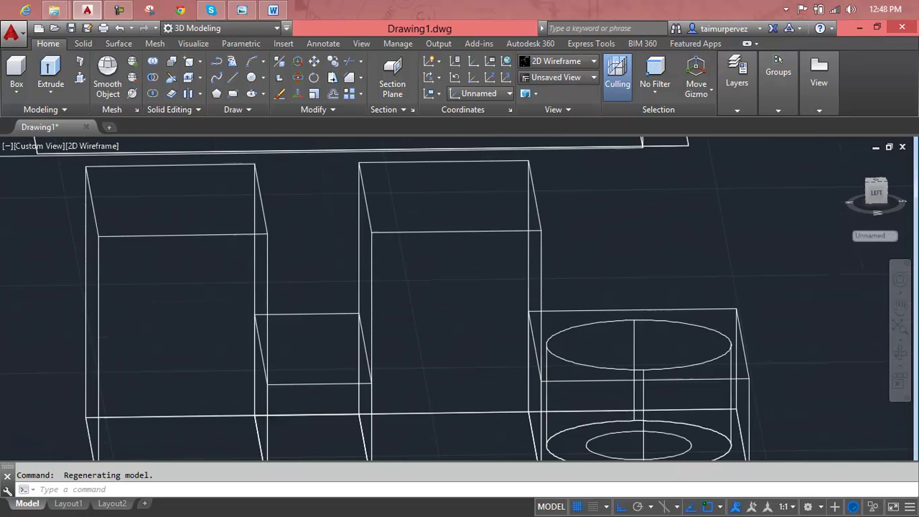
scroll(509, 247, down, 2)
scroll(553, 242, down, 4)
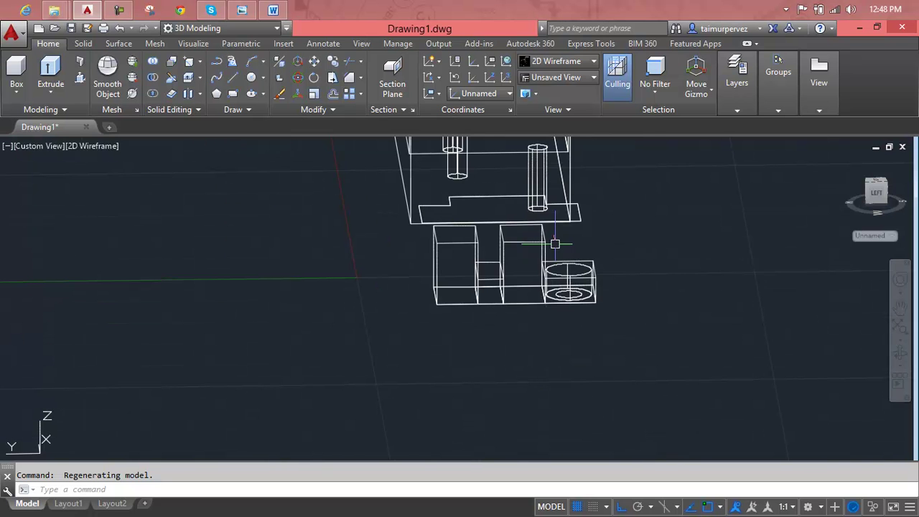
click(543, 244)
key(Escape)
scroll(569, 241, up, 5)
scroll(574, 241, up, 3)
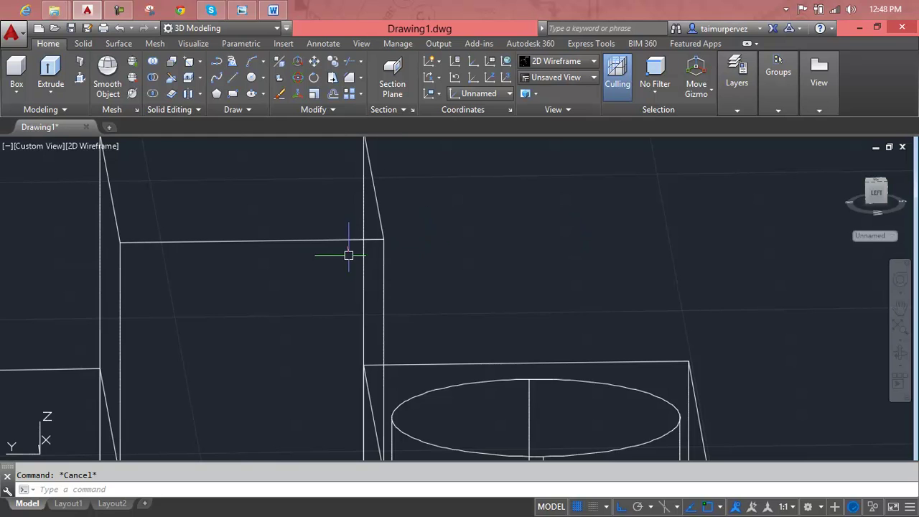
scroll(337, 247, up, 2)
text(L)
scroll(338, 244, down, 2)
key(Escape)
scroll(337, 245, down, 2)
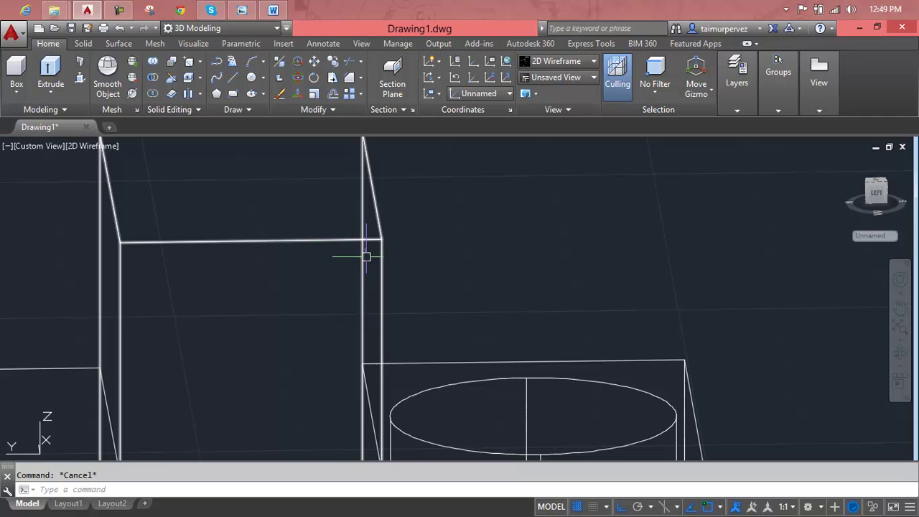
scroll(419, 246, down, 2)
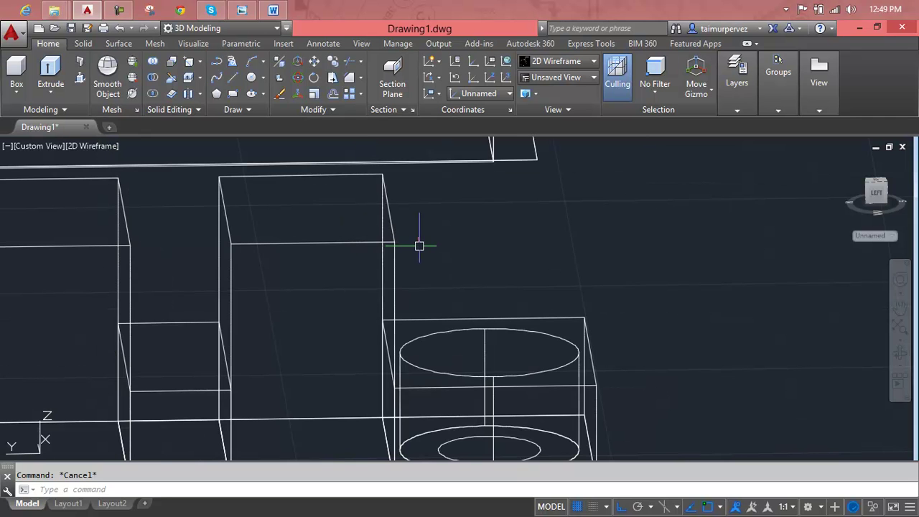
shift+middle_drag(433, 254, 401, 181)
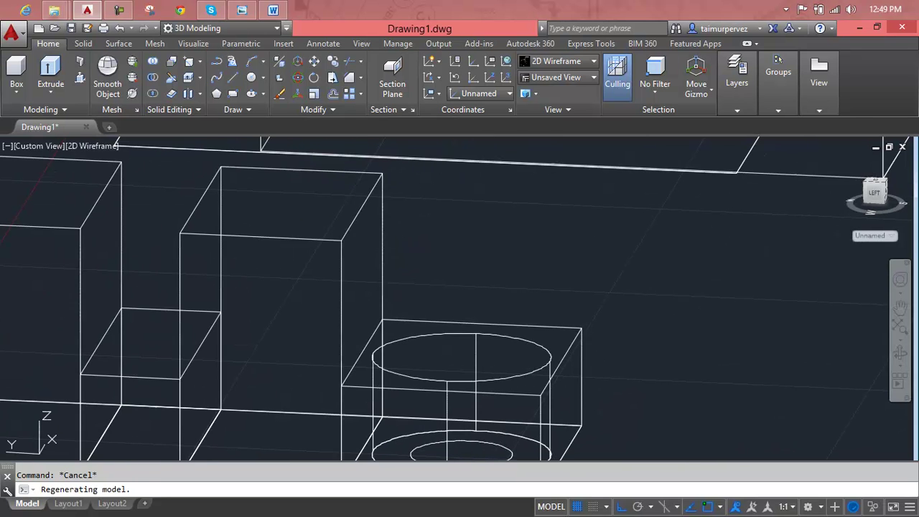
text(cha)
key(Return)
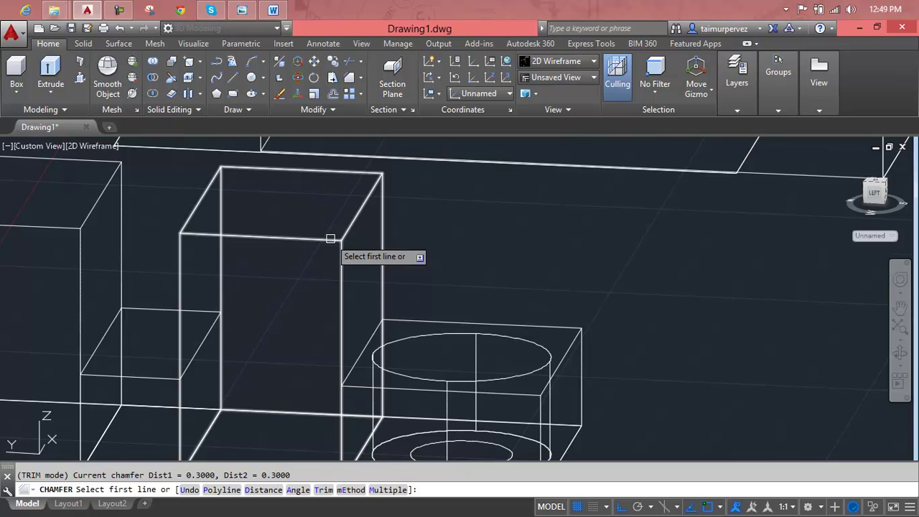
text(d)
key(Return)
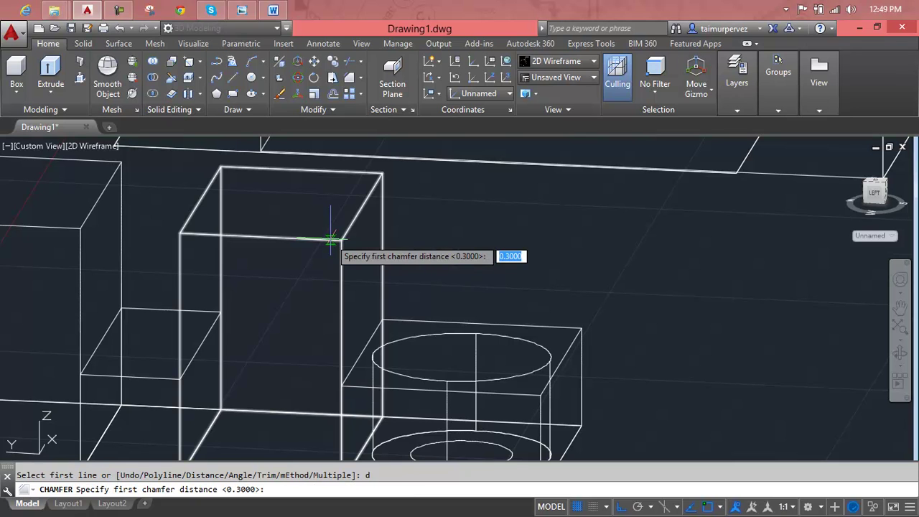
key(Return)
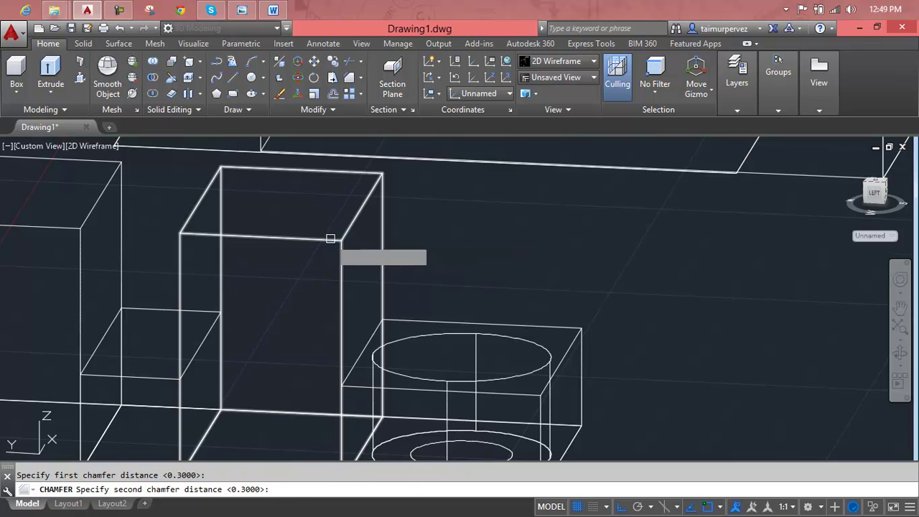
key(Return)
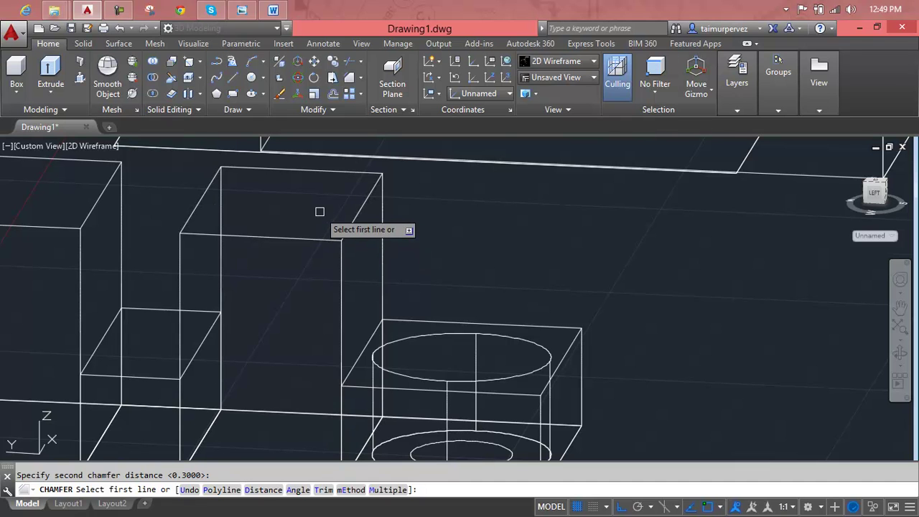
click(315, 240)
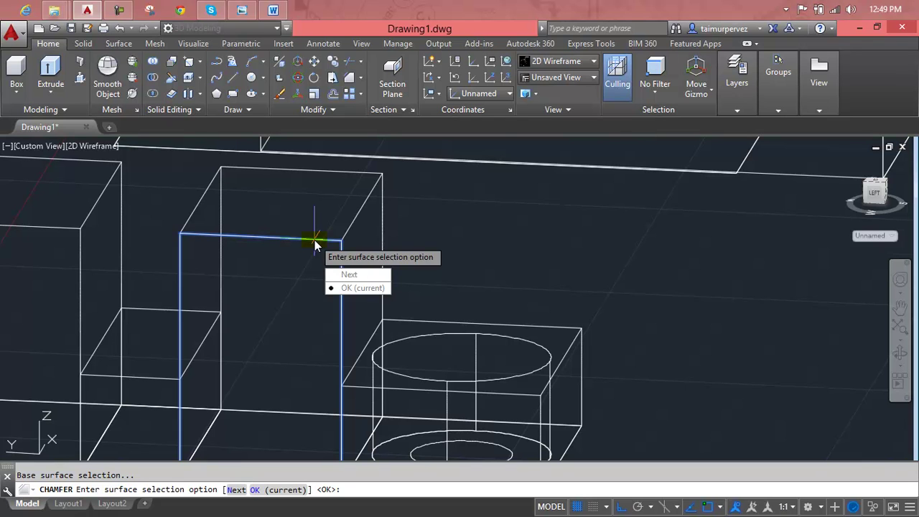
key(Escape)
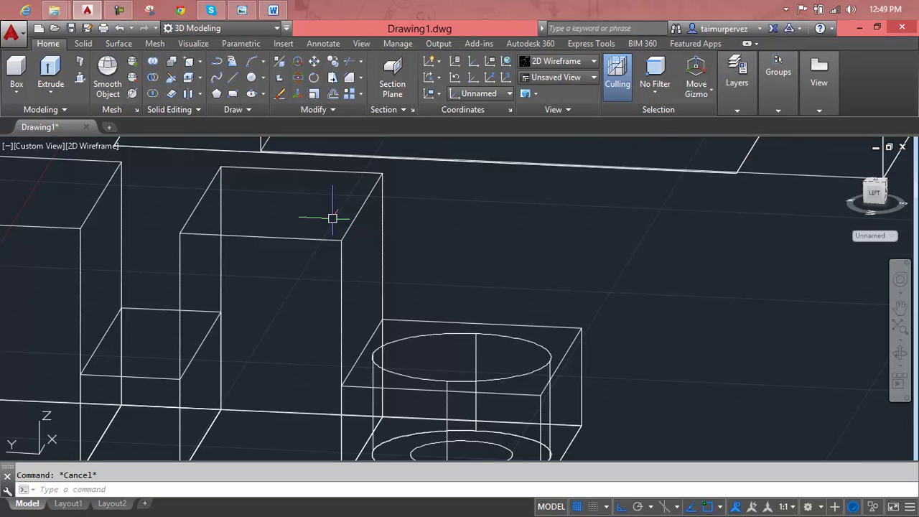
scroll(334, 230, up, 2)
mouse_move(340, 247)
middle_down()
mouse_move(377, 270)
mouse_move(359, 269)
mouse_move(401, 269)
middle_up()
scroll(359, 268, down, 2)
scroll(392, 266, down, 2)
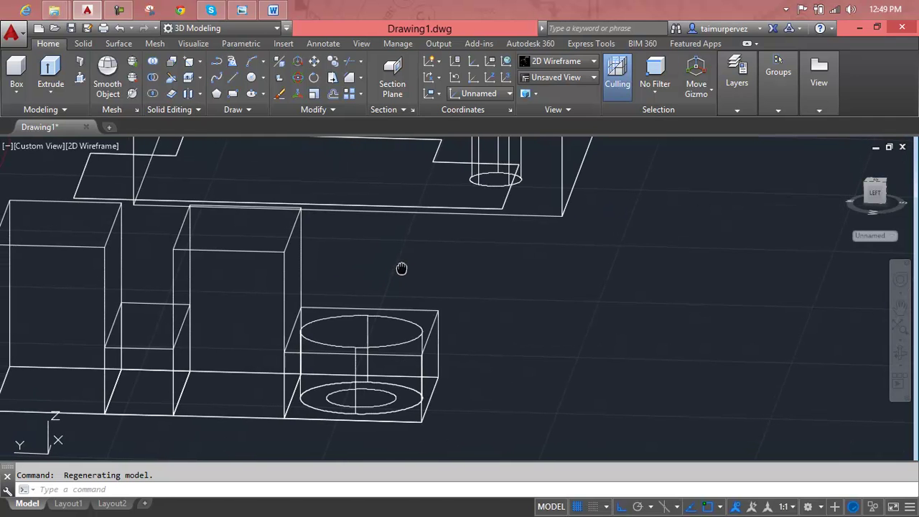
Draw a diagonal line from the tall box's top edge to its vertical edge
key(Escape)
scroll(276, 253, up, 2)
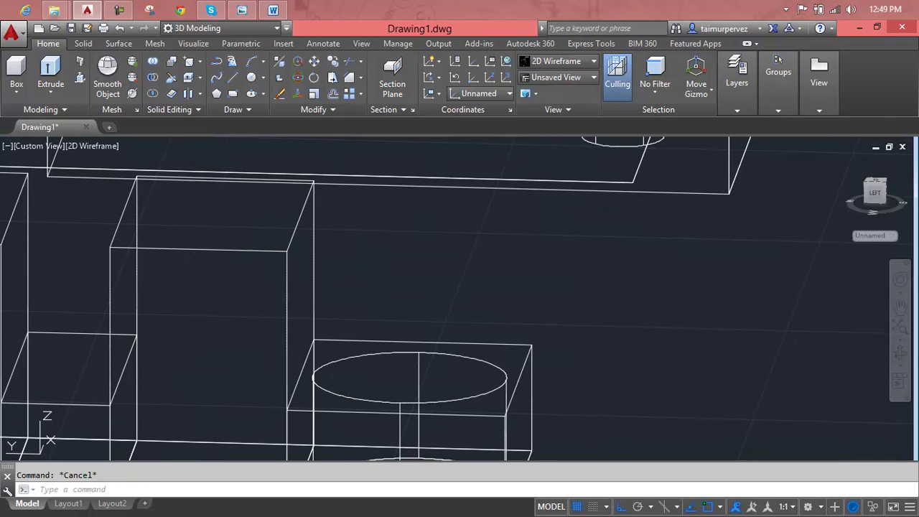
key(Return)
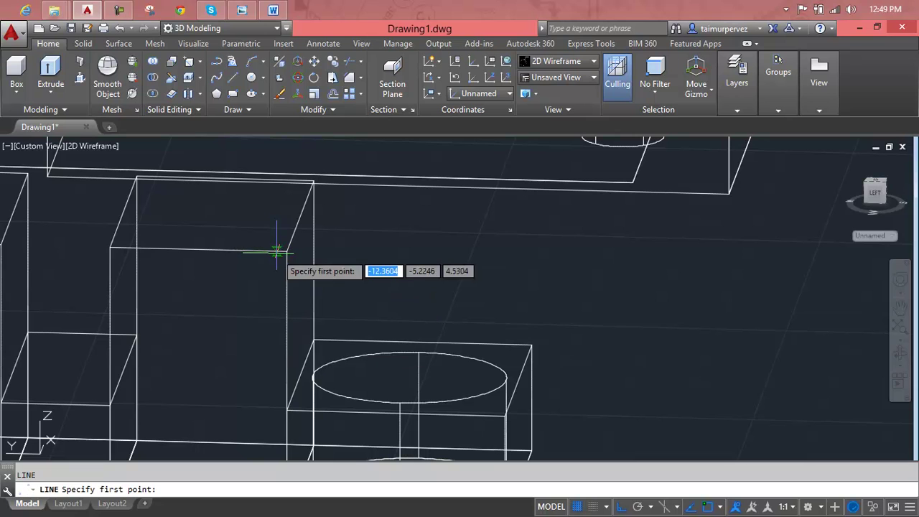
click(263, 251)
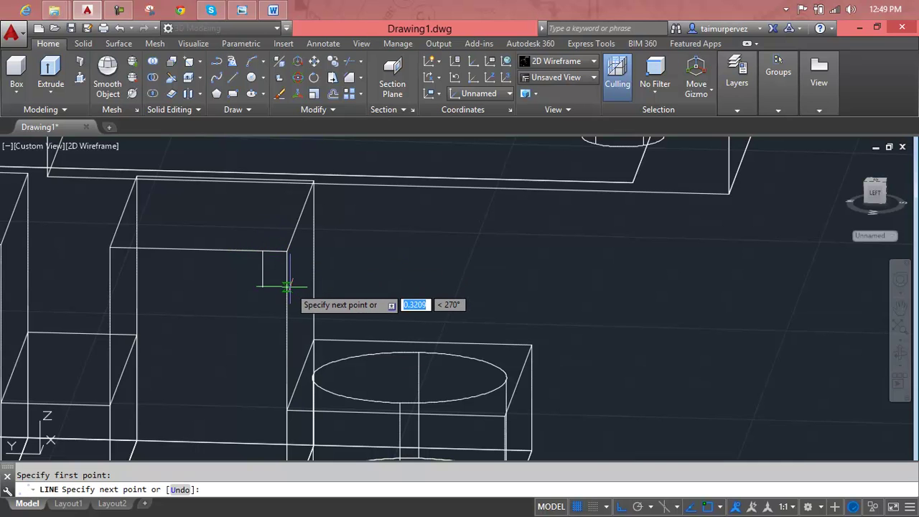
scroll(283, 283, up, 4)
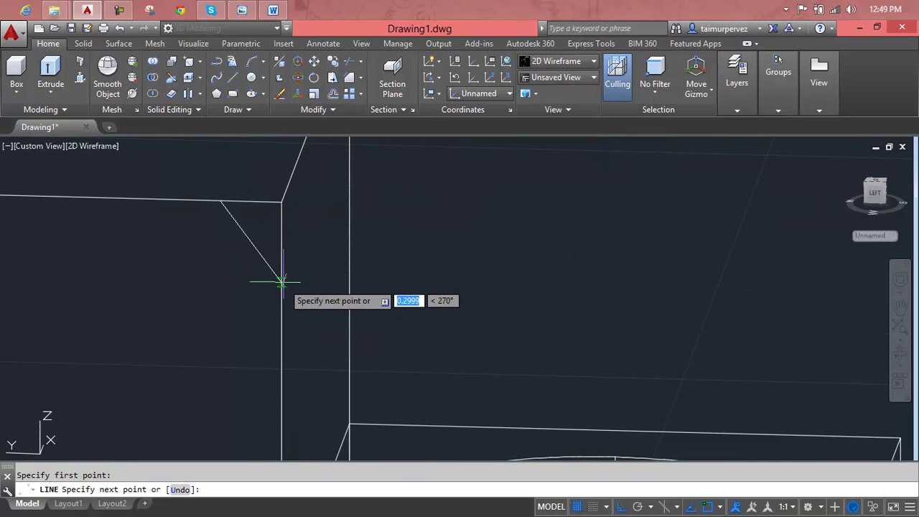
click(281, 272)
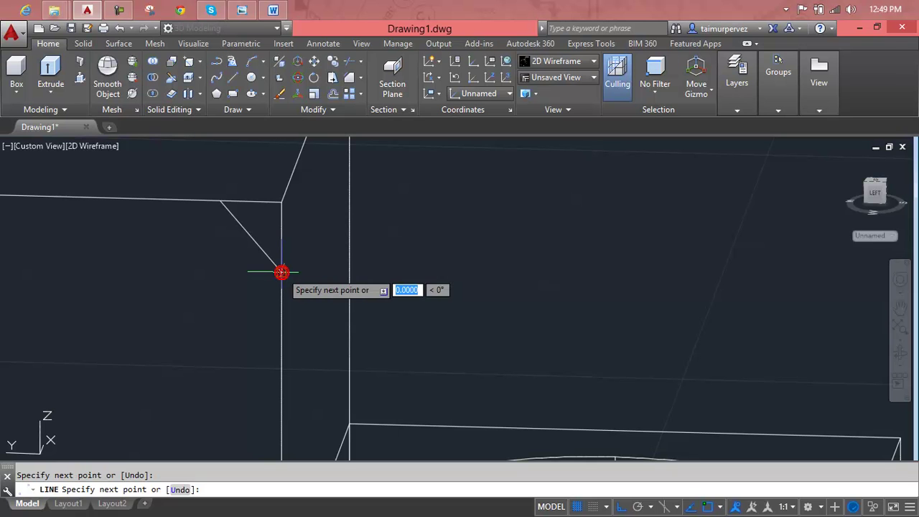
key(Escape)
key(Escape)
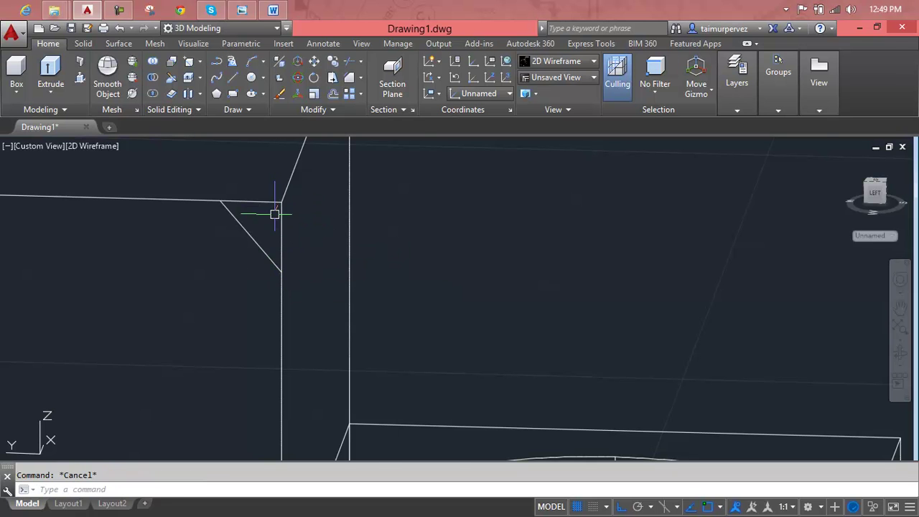
scroll(274, 213, down, 4)
middle_drag(287, 218, 325, 245)
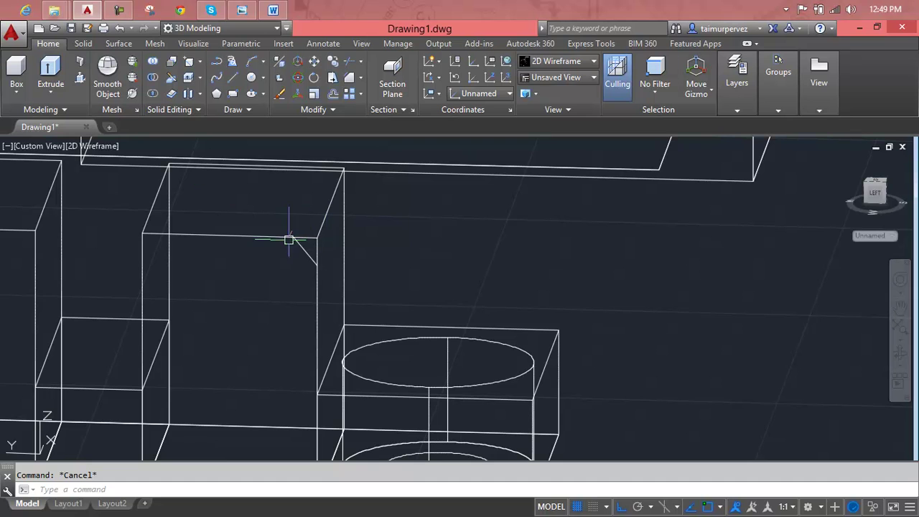
Imprint the diagonal line onto the tall box and delete the source line
click(201, 63)
click(212, 109)
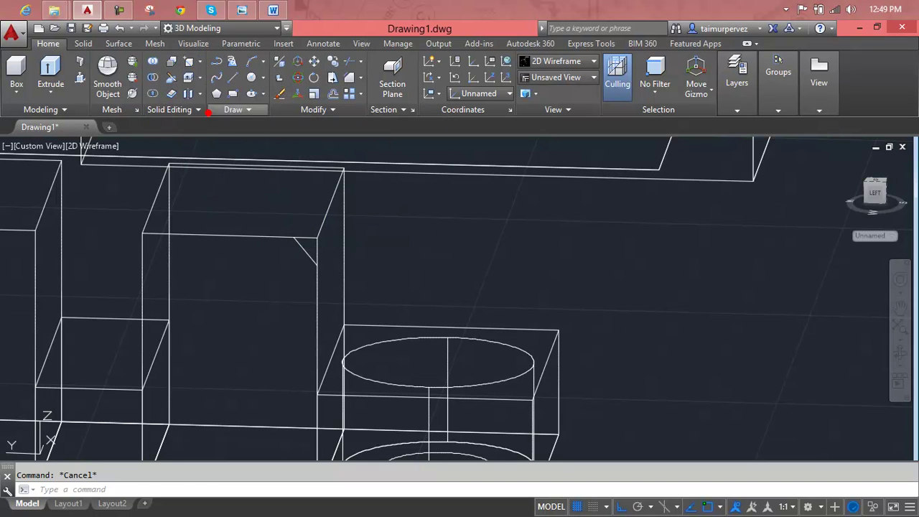
click(270, 236)
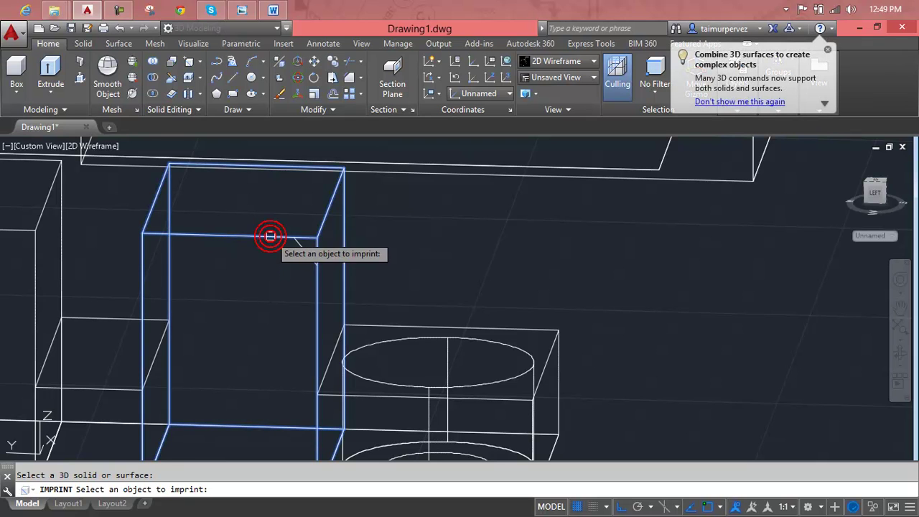
click(303, 244)
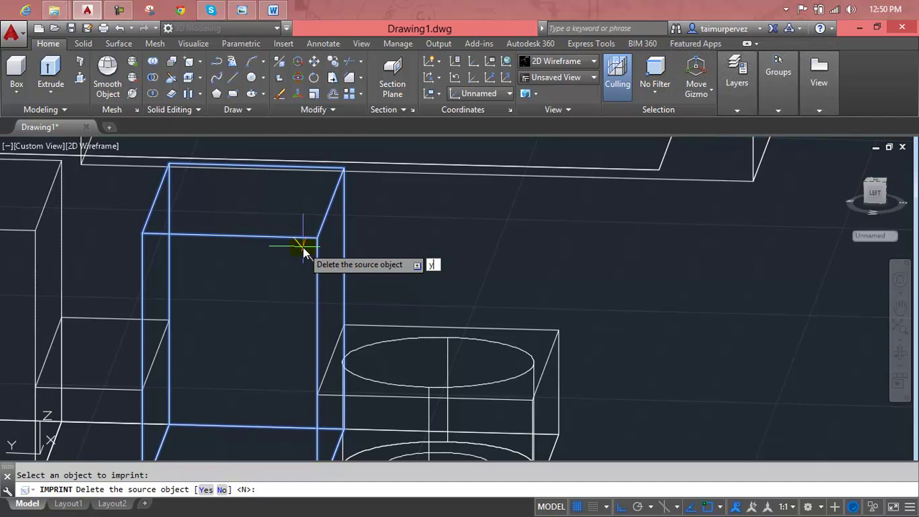
key(Return)
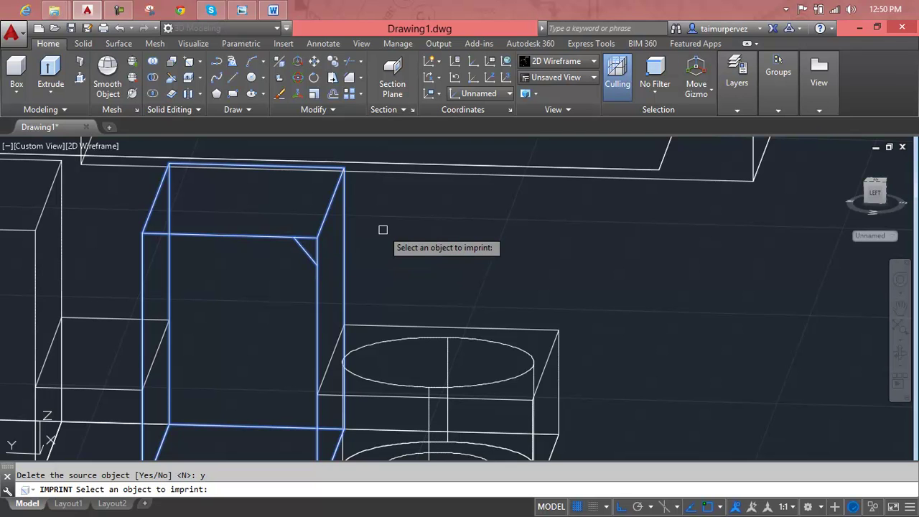
key(Escape)
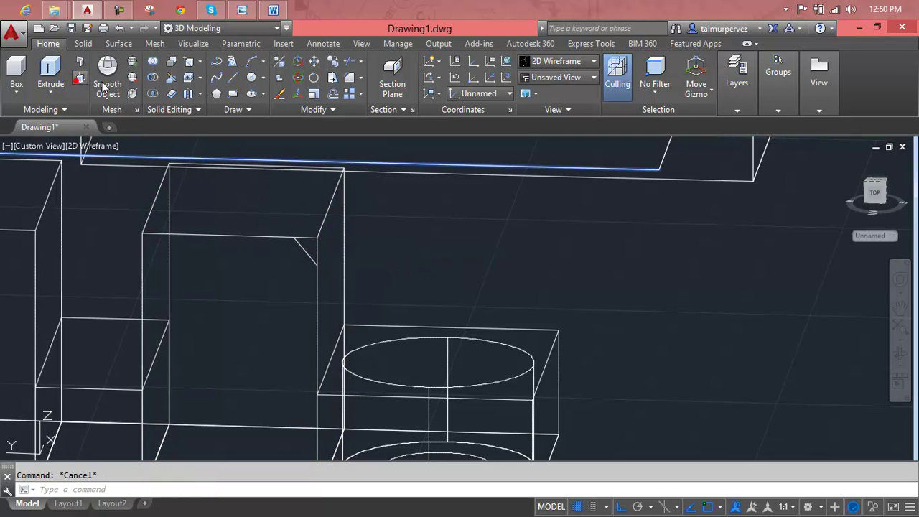
Press/pull the imprinted triangle through the tall box to bevel its top front edge
click(79, 77)
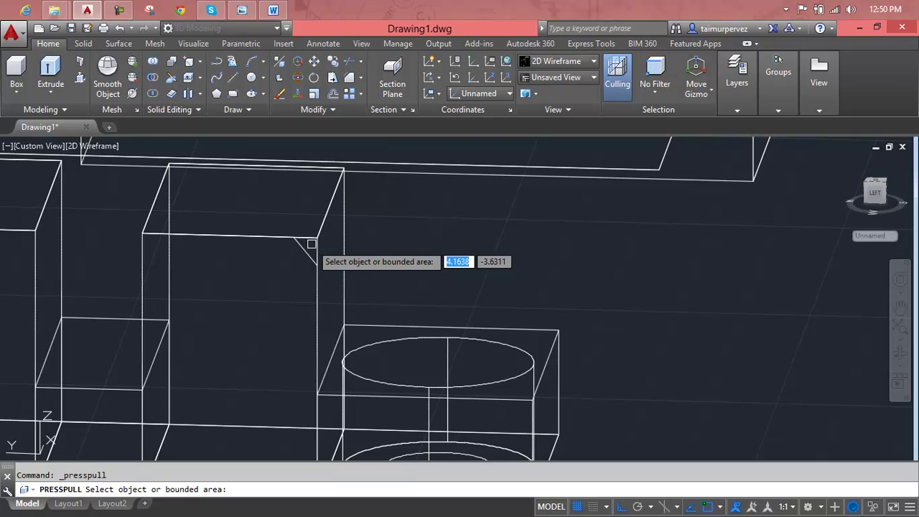
scroll(313, 244, up, 5)
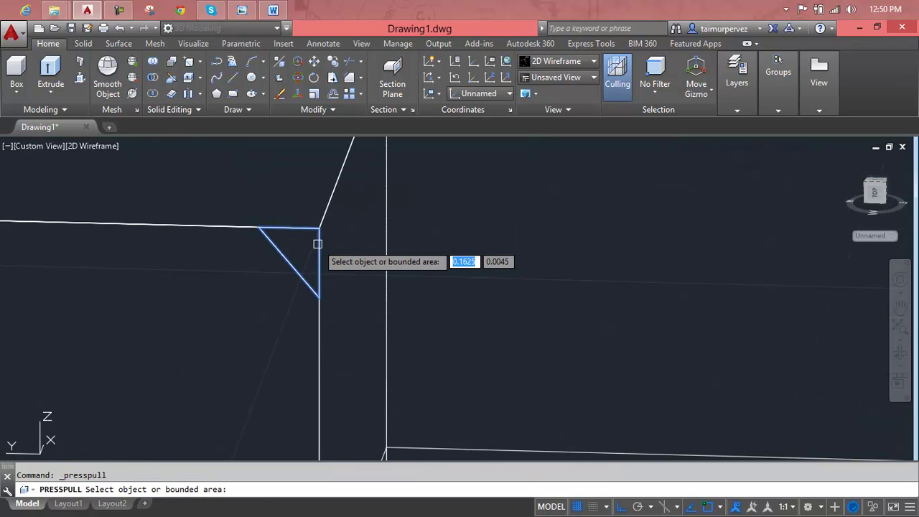
click(318, 244)
scroll(410, 205, down, 3)
scroll(409, 216, down, 3)
mouse_move(409, 219)
middle_down()
mouse_move(402, 260)
mouse_move(329, 382)
middle_up()
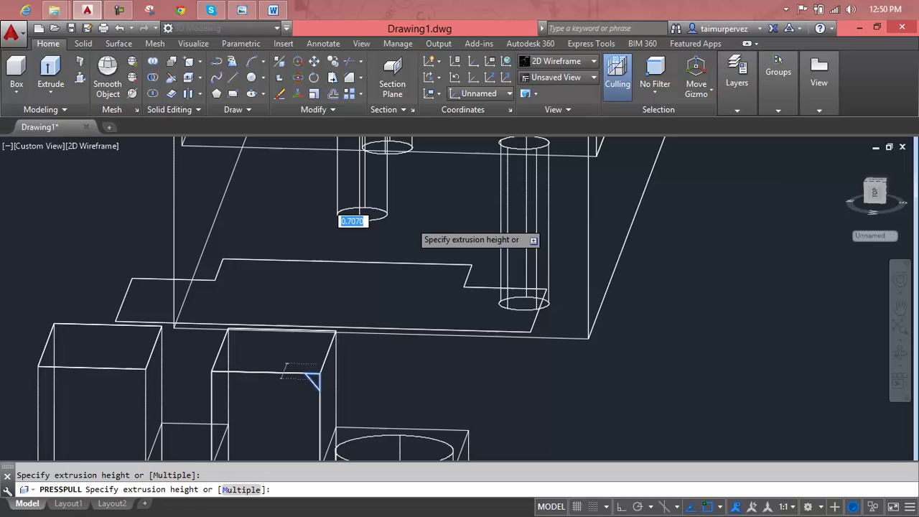
click(420, 284)
key(Escape)
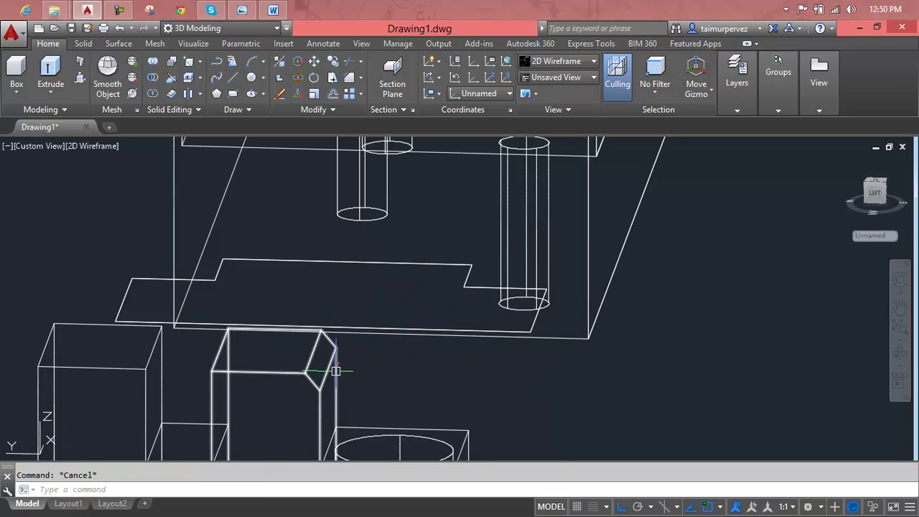
scroll(335, 371, down, 2)
scroll(331, 368, down, 1)
scroll(323, 356, down, 1)
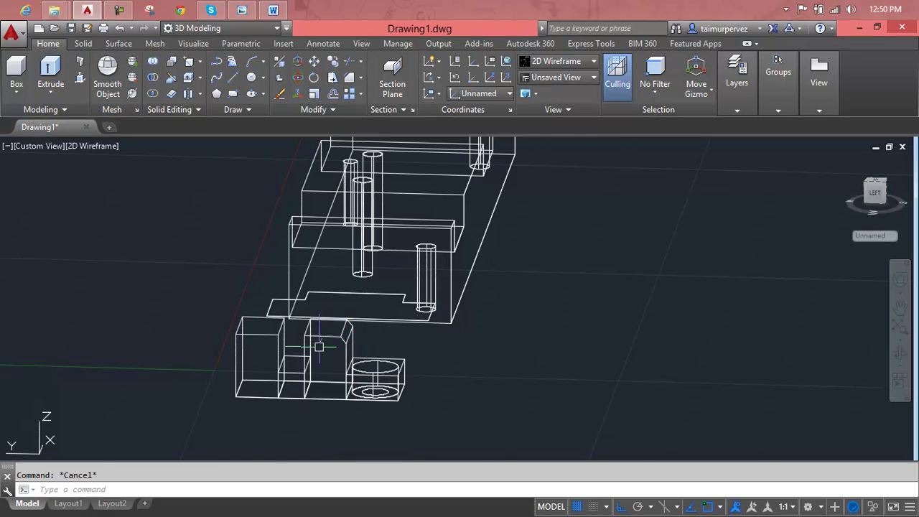
Erase the small inner circle in the cylinder pocket, then return to the Home view
scroll(319, 347, up, 4)
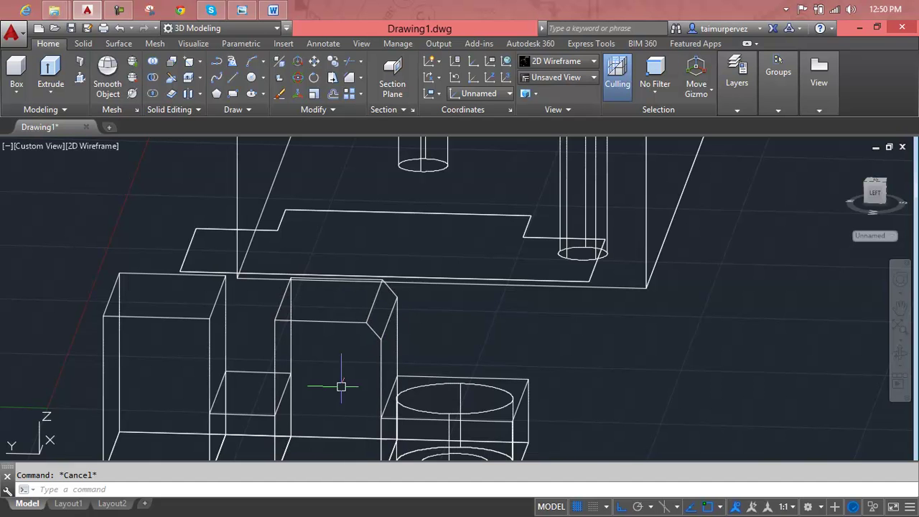
scroll(718, 337, down, 2)
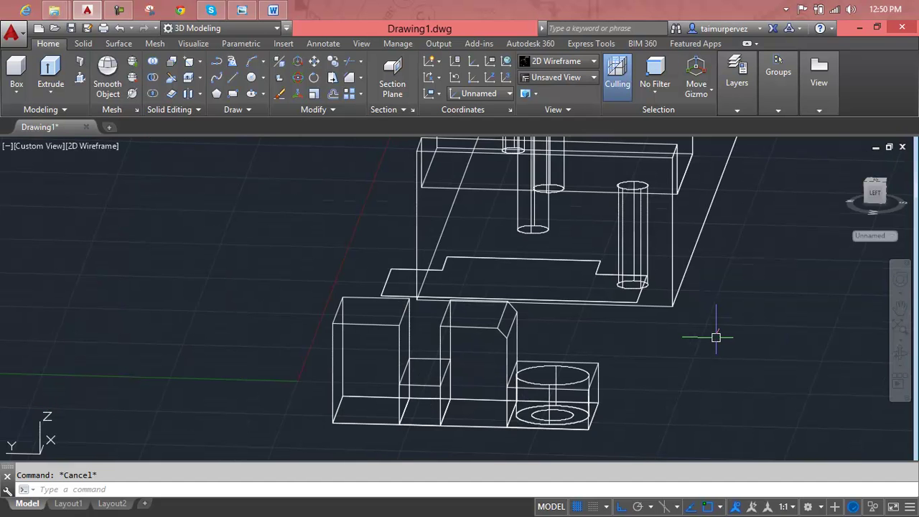
scroll(559, 415, up, 5)
middle_drag(558, 413, 569, 363)
click(570, 372)
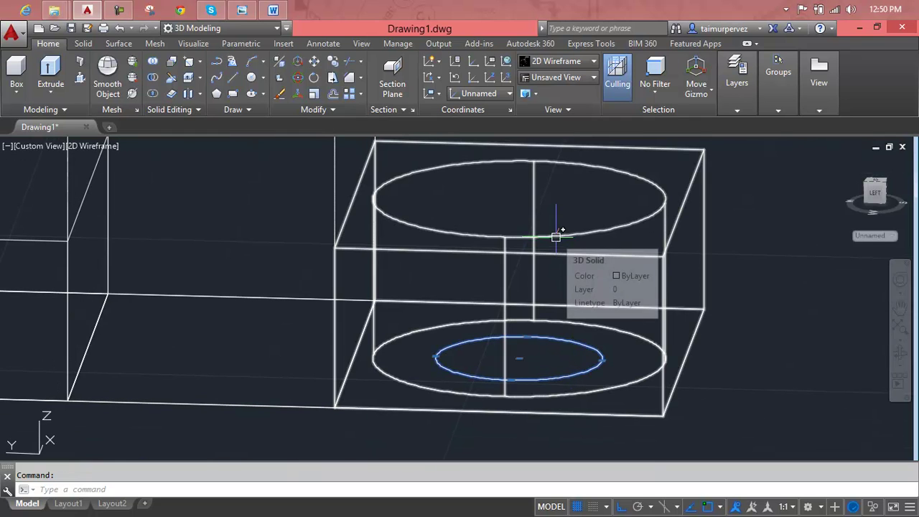
mouse_move(595, 351)
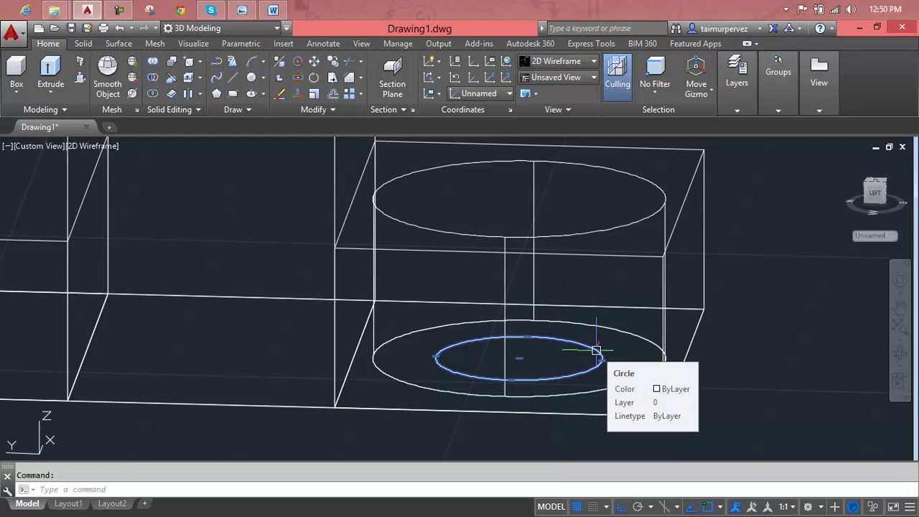
key(Delete)
scroll(596, 350, down, 4)
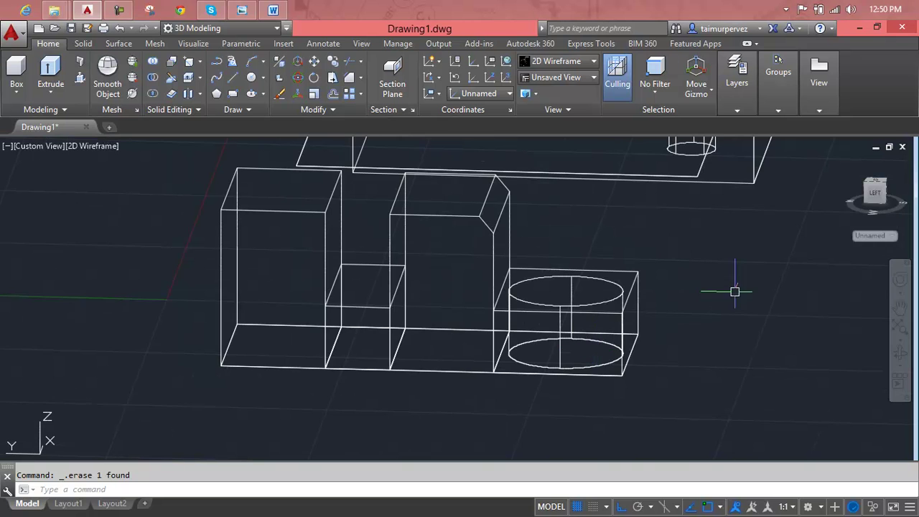
click(852, 163)
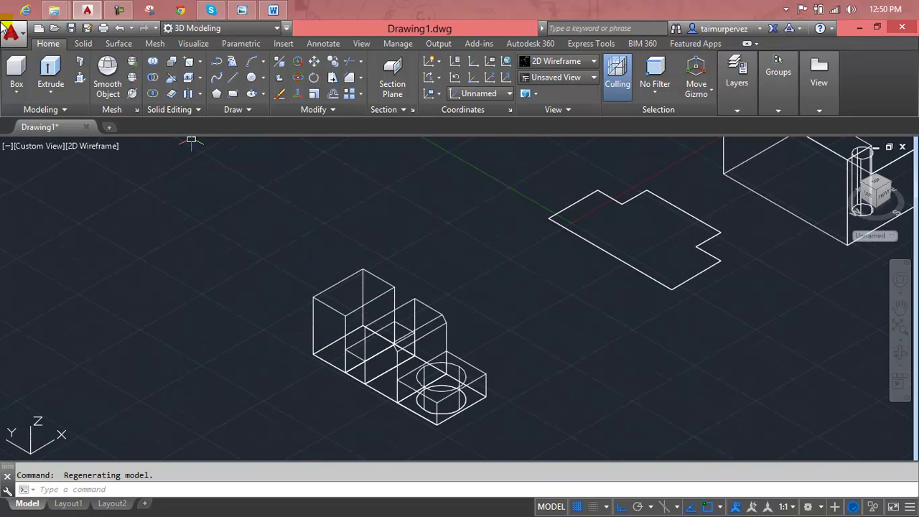
Apply the Realistic visual style and recentre the shaded clamp block
click(578, 66)
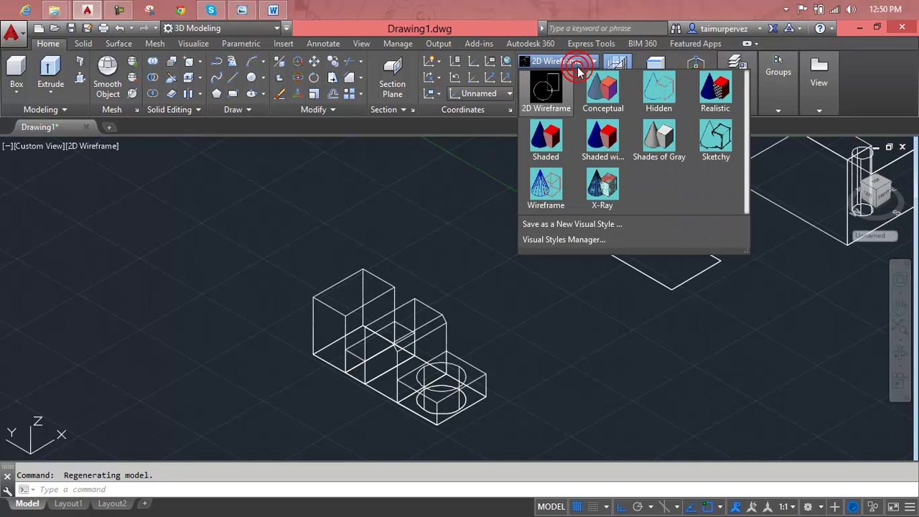
click(716, 80)
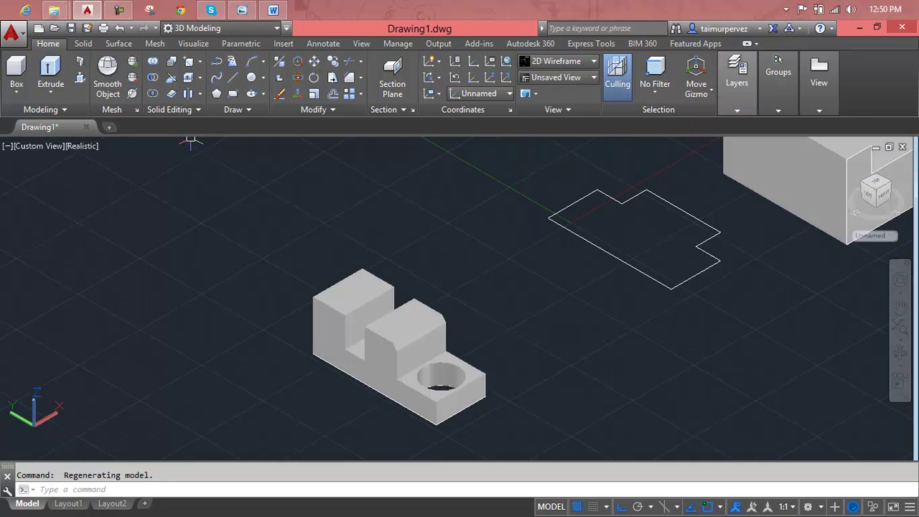
scroll(385, 379, up, 4)
scroll(417, 355, up, 1)
mouse_move(467, 368)
middle_down()
mouse_move(605, 357)
mouse_move(529, 374)
mouse_move(639, 341)
mouse_move(607, 369)
mouse_move(527, 376)
mouse_move(539, 381)
middle_up()
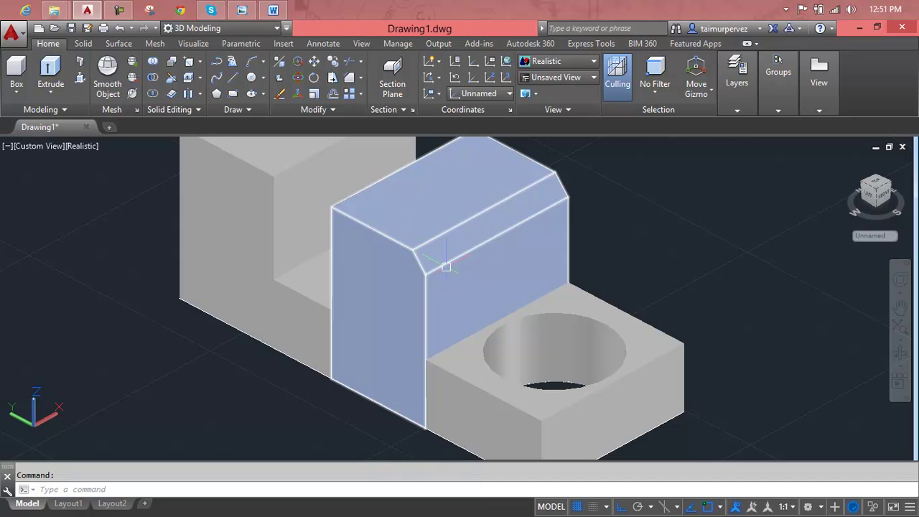
scroll(495, 289, down, 4)
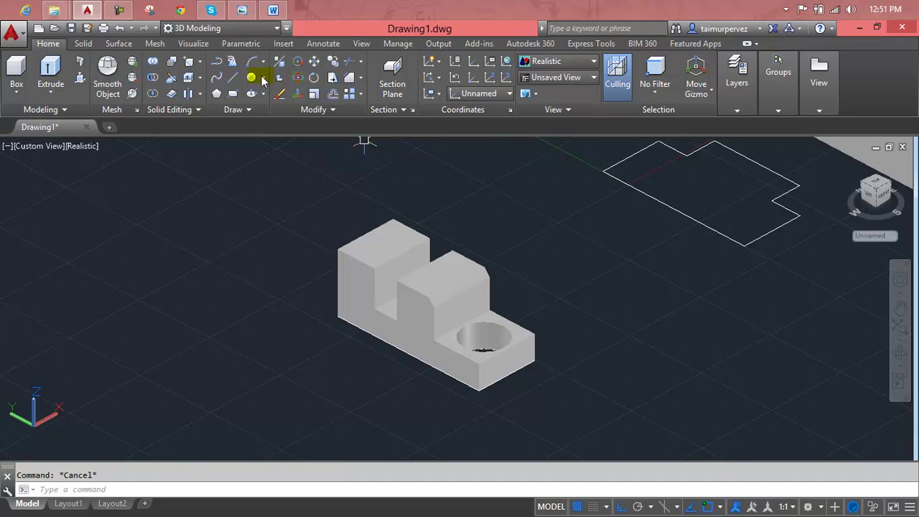
Union all the clamp block parts into a single solid
click(157, 61)
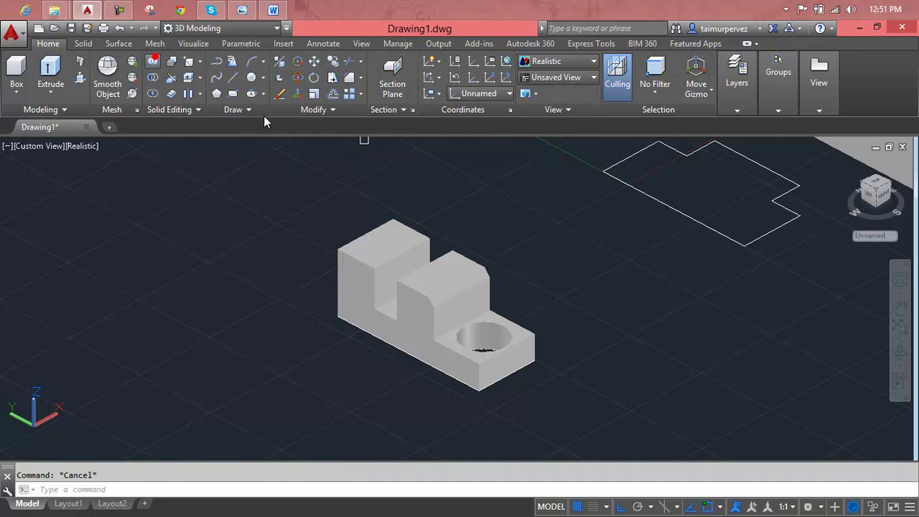
click(561, 213)
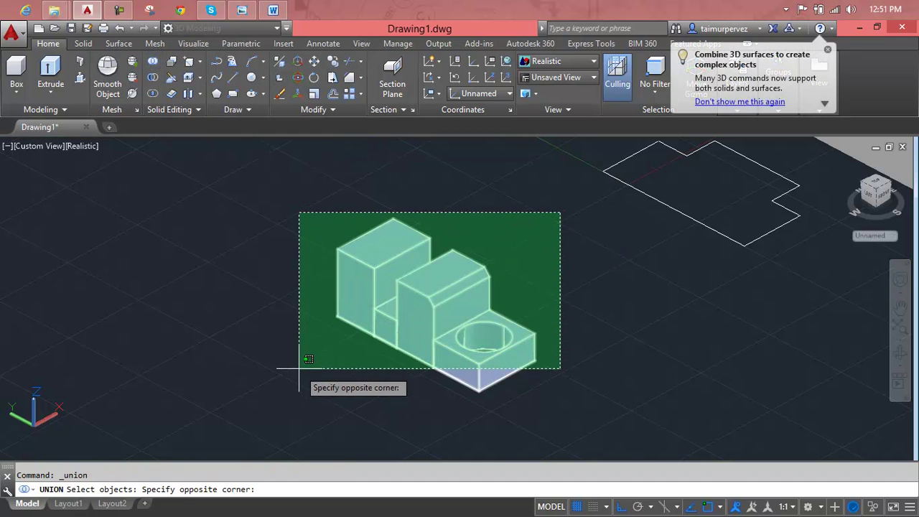
click(250, 413)
key(Return)
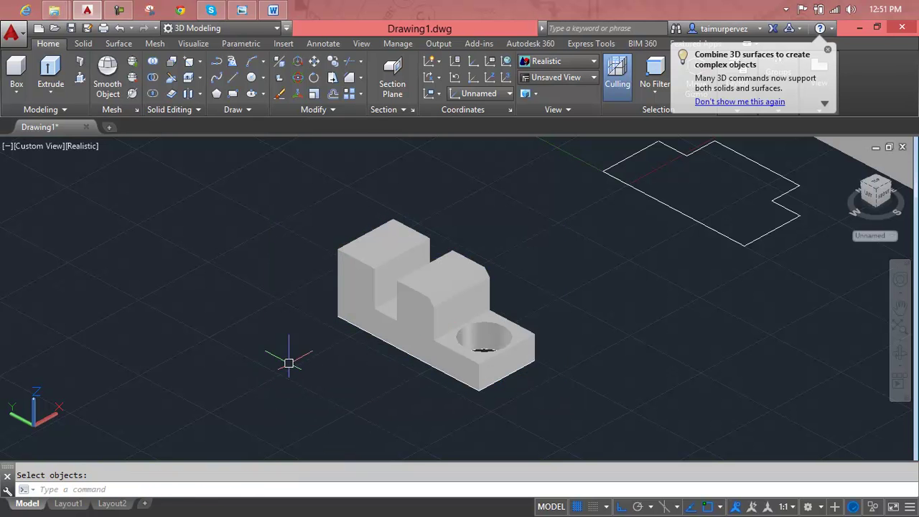
Move to the flat stepped outline and start the REGION command, abandoning a press-pull attempt
middle_drag(604, 274, 328, 379)
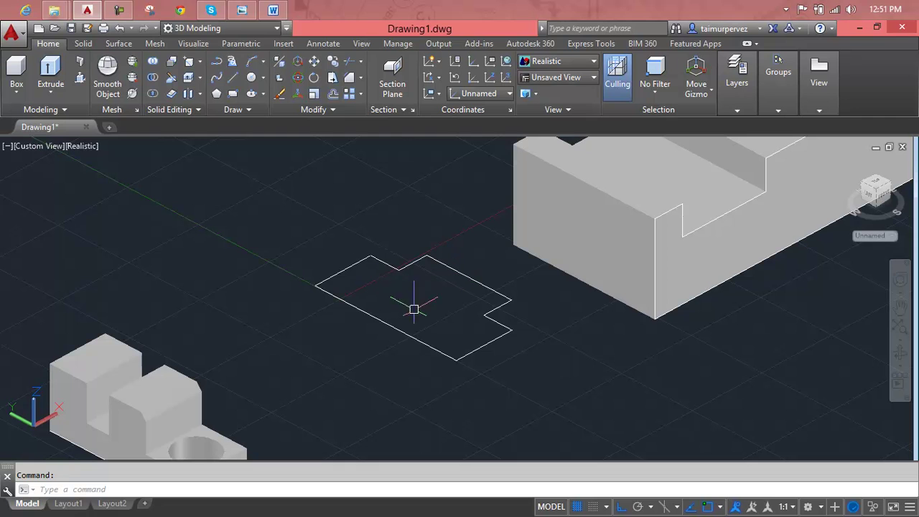
key(Escape)
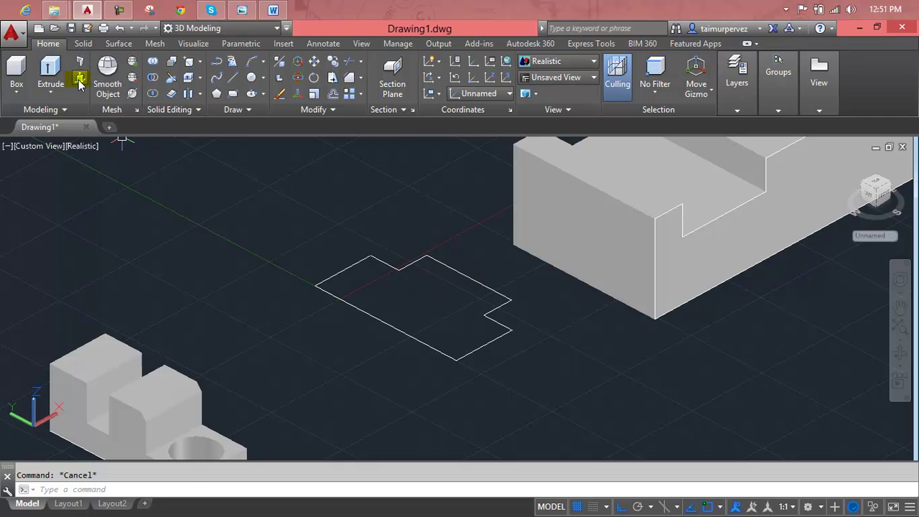
click(79, 82)
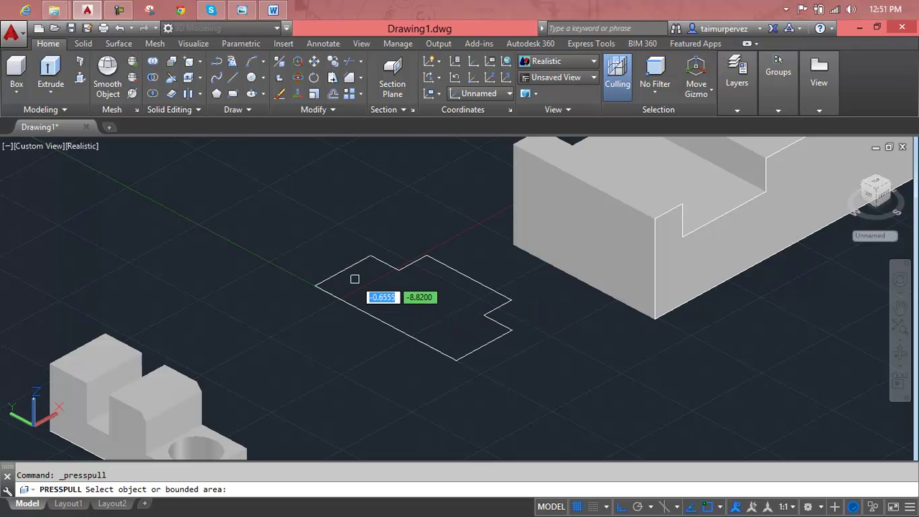
key(Escape)
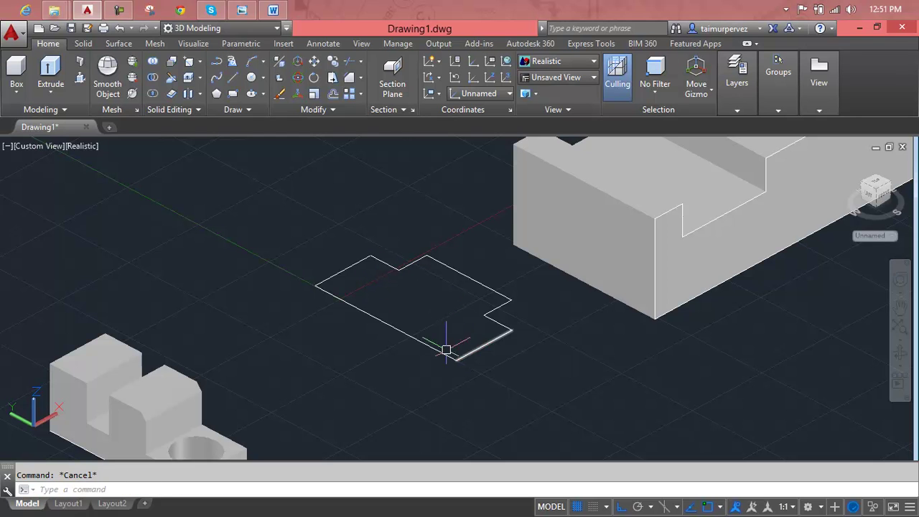
text(re)
key(Return)
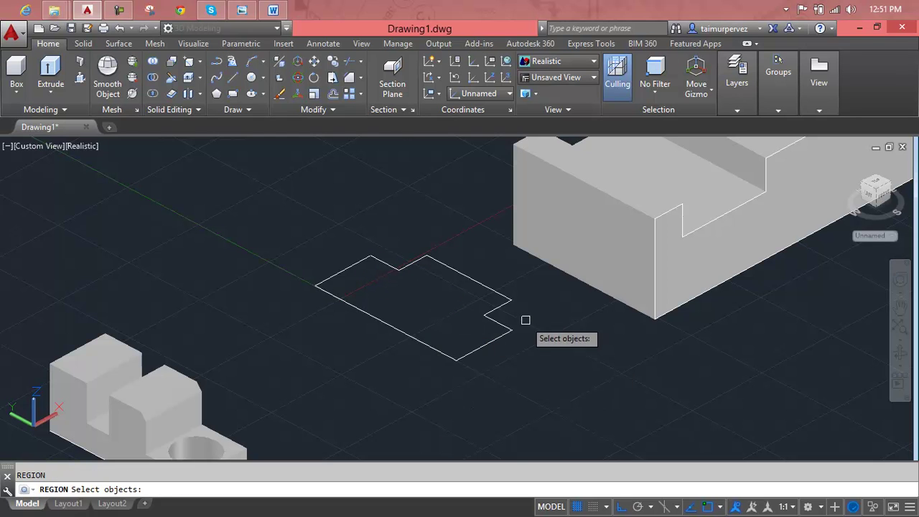
Window-select the stepped outline's lines and convert them into a region
click(529, 284)
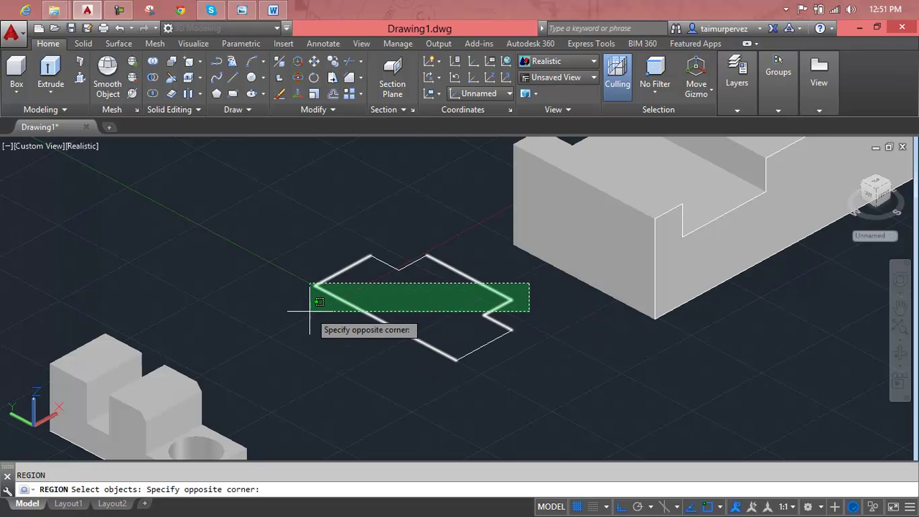
click(406, 397)
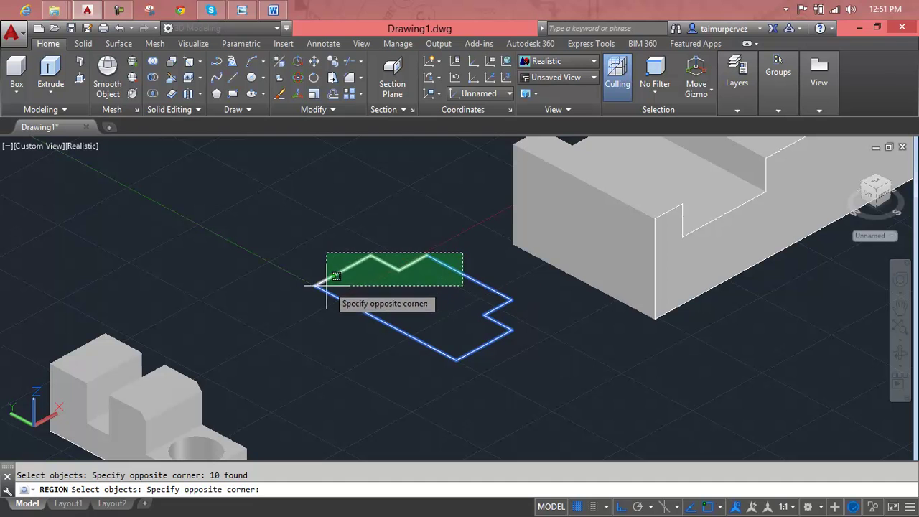
click(284, 294)
key(Return)
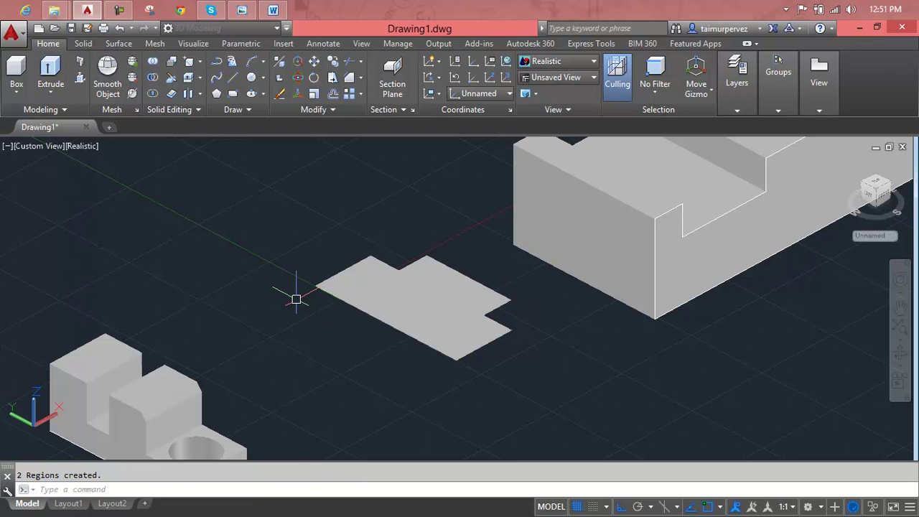
Extrude the stepped region 0.6 units into a thin plate beside the clamp block
click(80, 77)
click(398, 290)
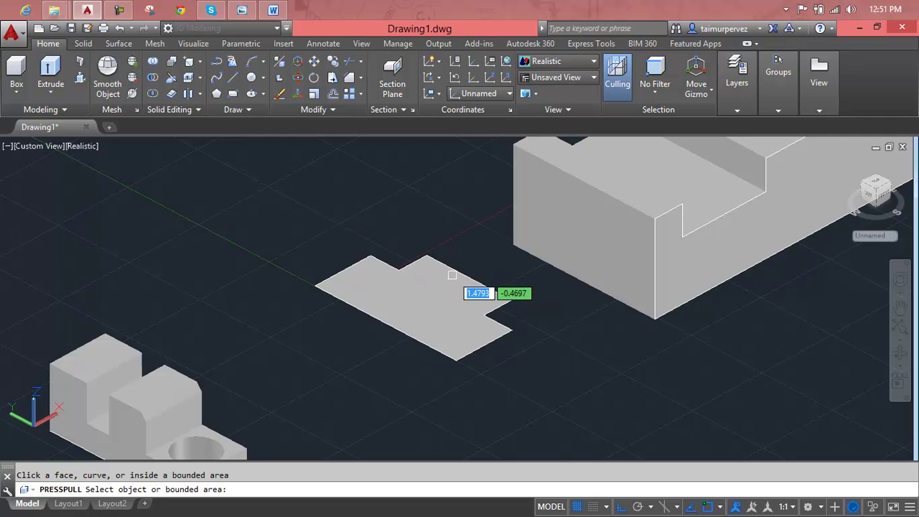
key(Escape)
click(61, 69)
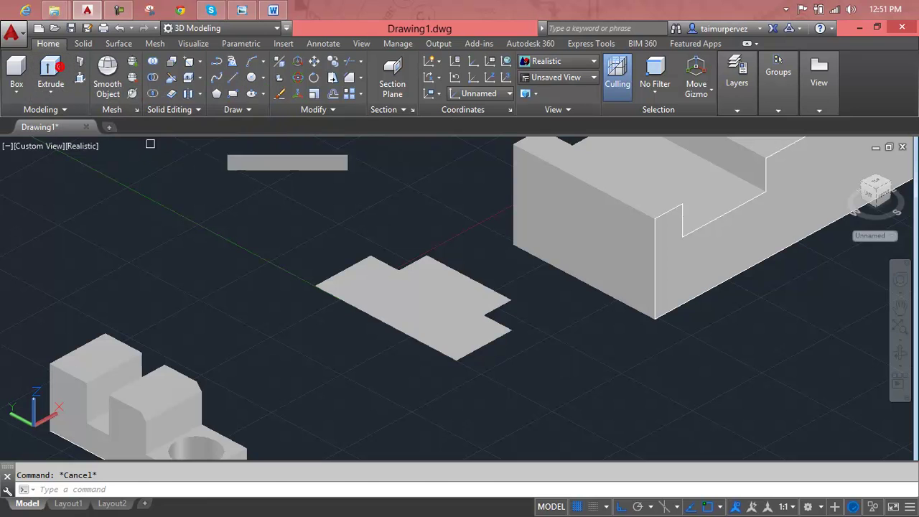
click(400, 284)
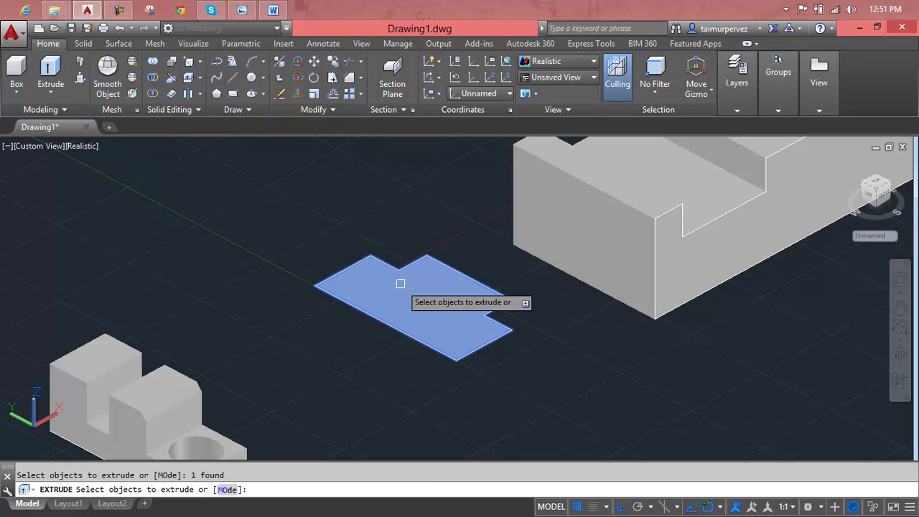
right_click(400, 284)
click(411, 292)
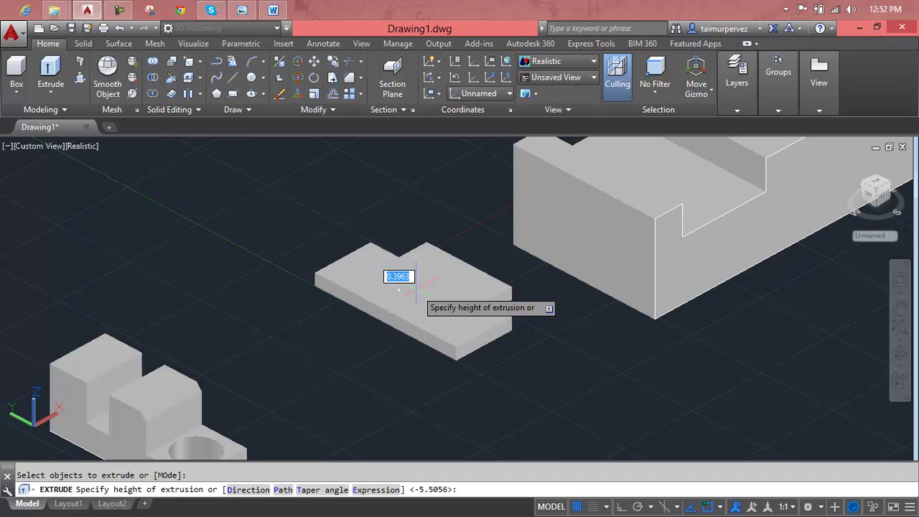
text(0)
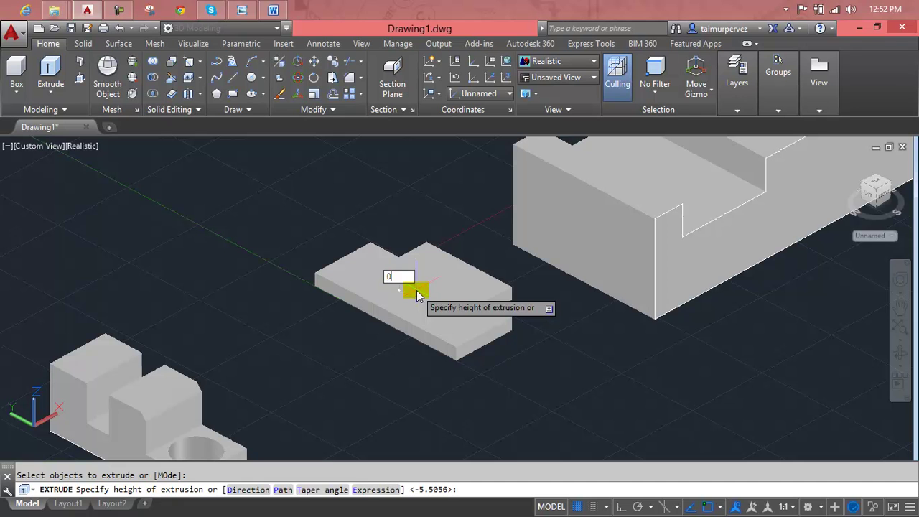
key(Return)
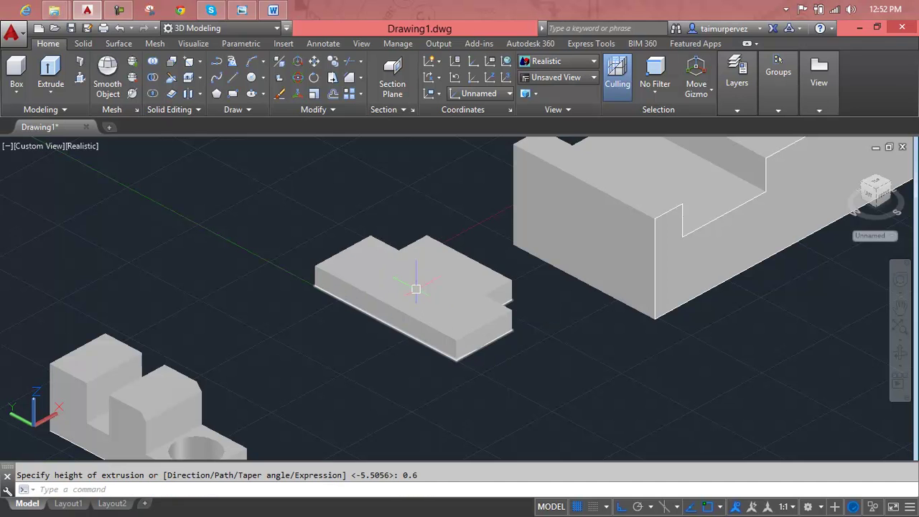
scroll(441, 314, down, 2)
key(Escape)
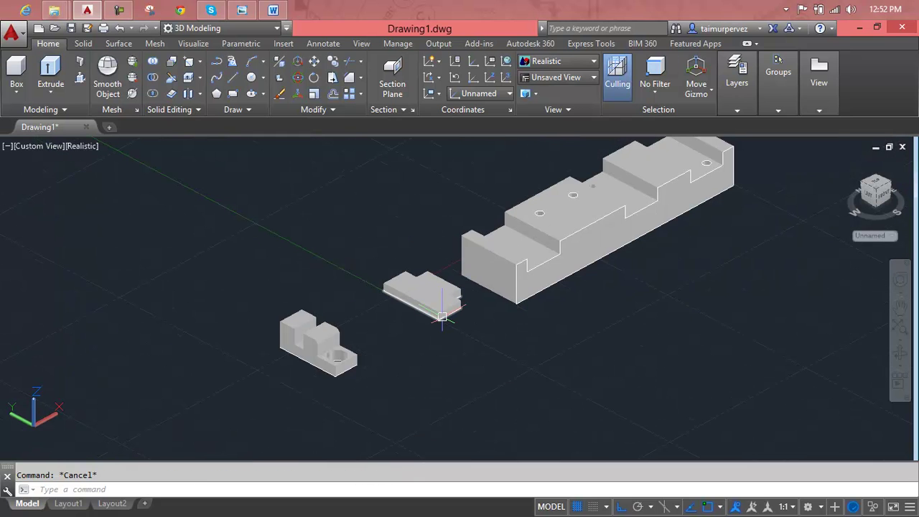
scroll(442, 316, up, 1)
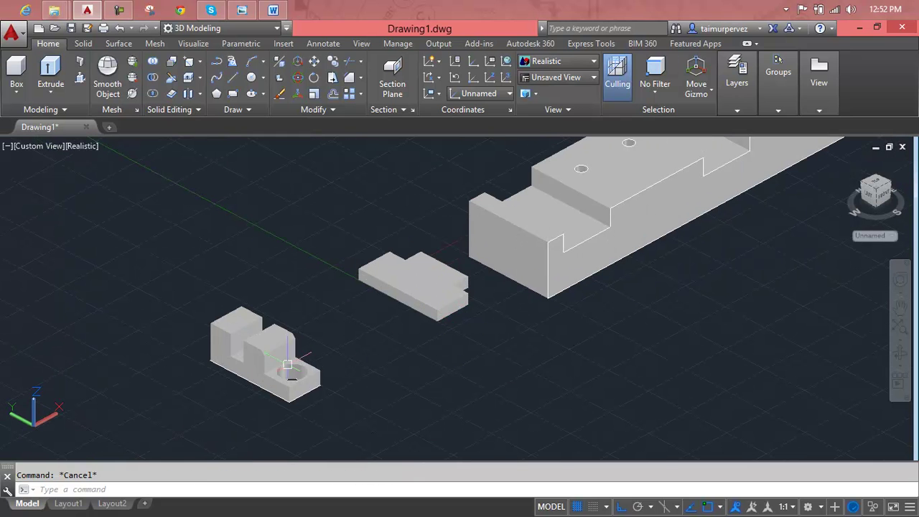
middle_drag(555, 361, 461, 395)
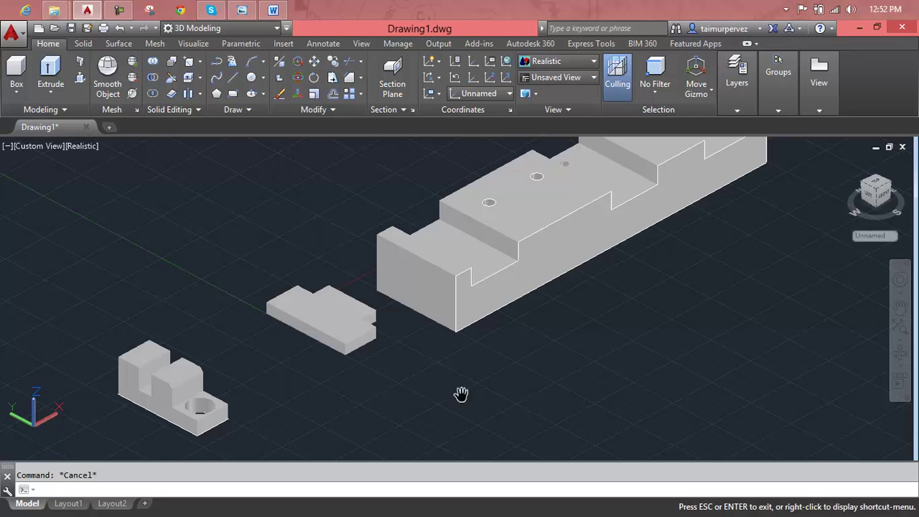
Open the Materials Browser with the MATERIALS command
click(350, 330)
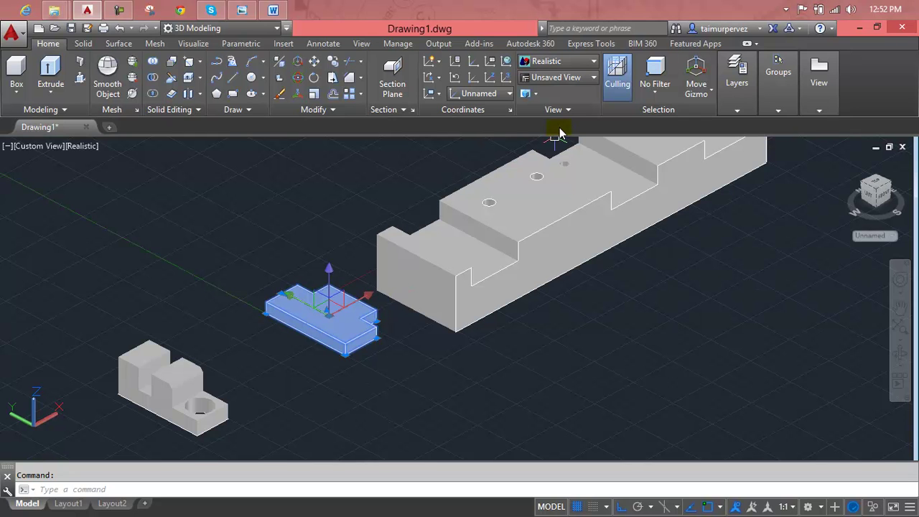
key(Escape)
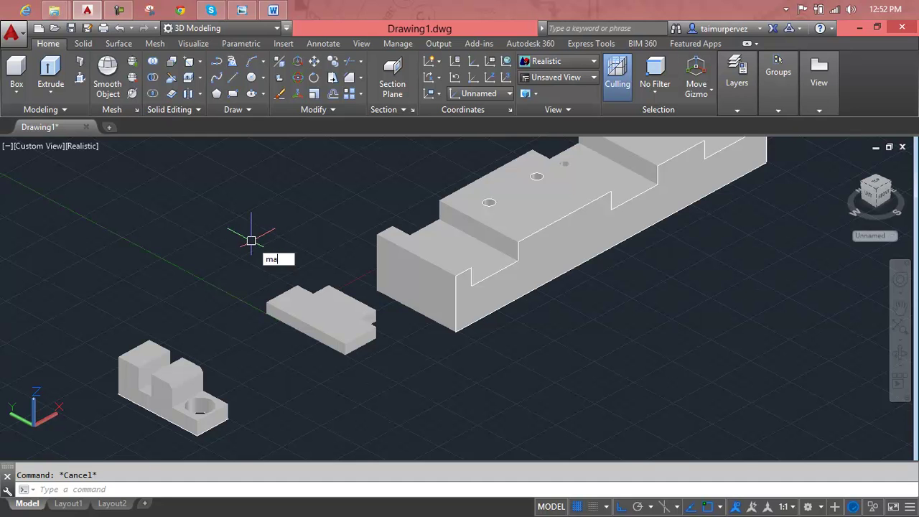
text(ter)
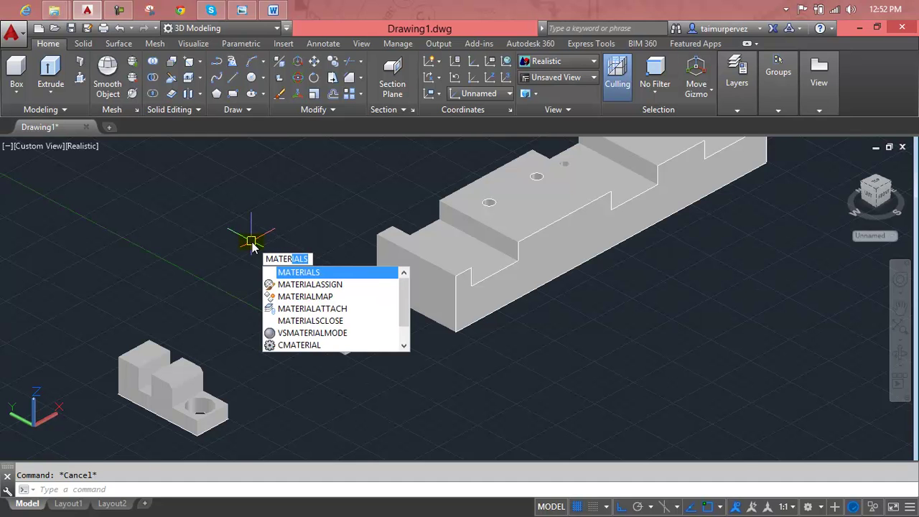
key(Return)
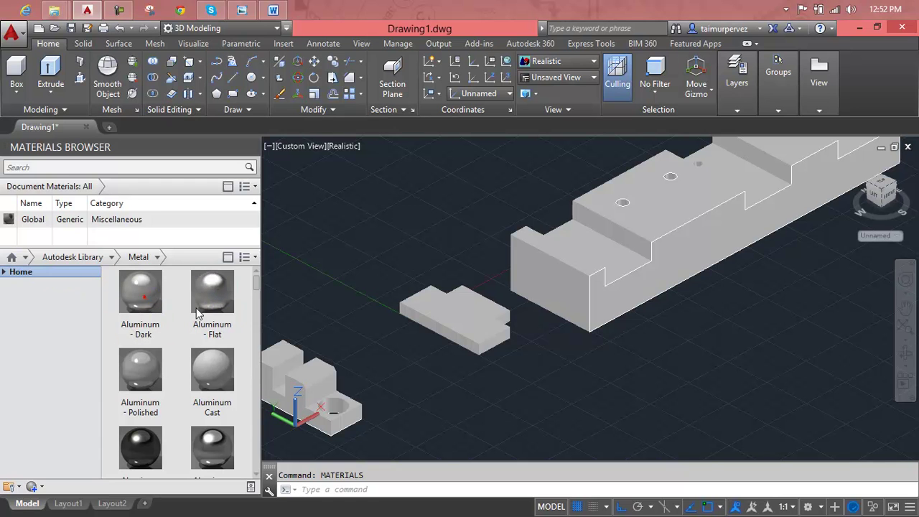
Try aluminum finishes on the thin plate and the clamp block
drag(465, 328, 465, 328)
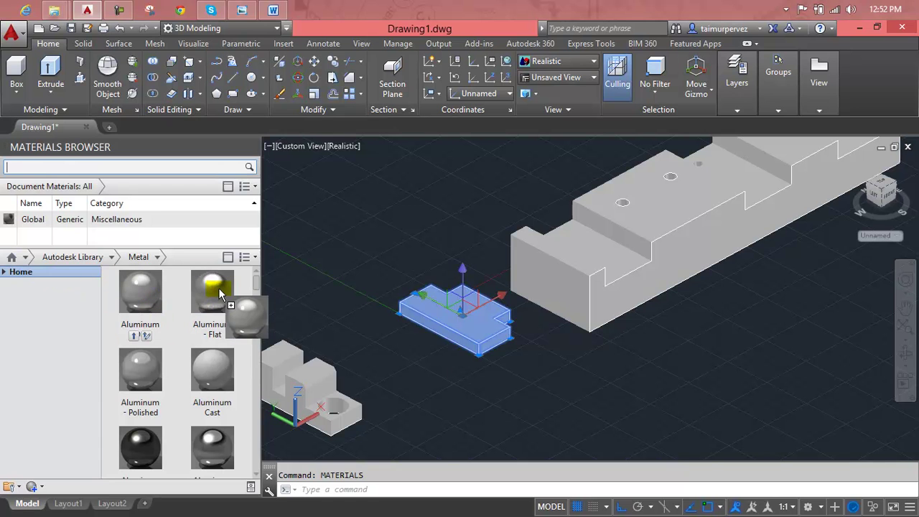
drag(219, 295, 473, 324)
middle_drag(354, 338, 369, 266)
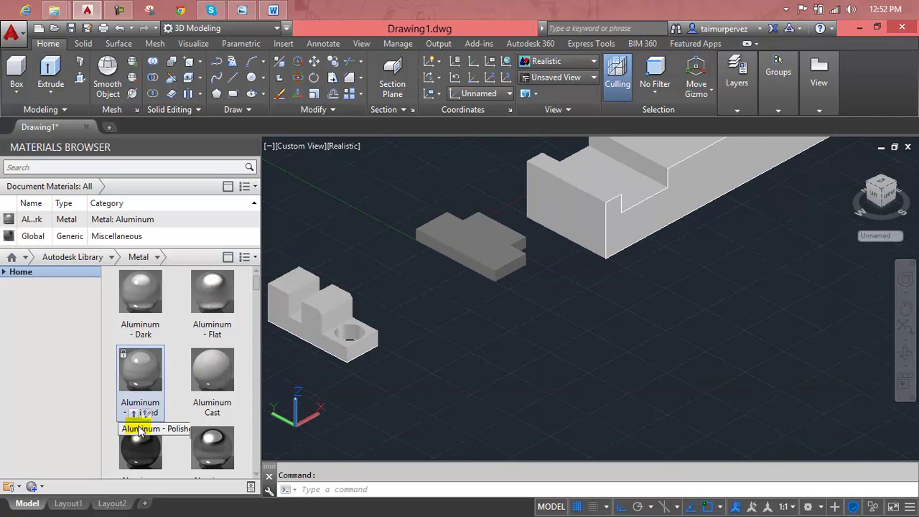
scroll(140, 427, down, 1)
drag(207, 427, 349, 358)
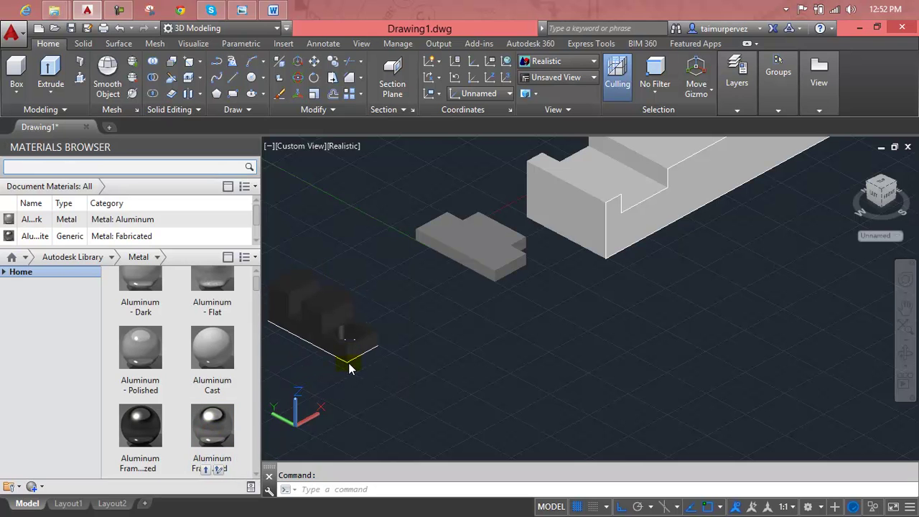
scroll(165, 381, down, 3)
scroll(167, 384, down, 3)
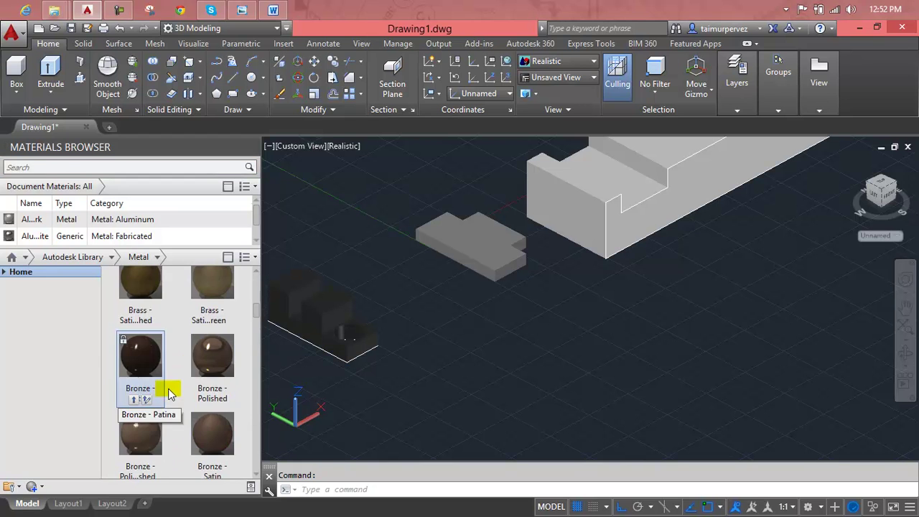
scroll(180, 374, up, 3)
Give the thin plate Anodized - Red and the clamp block Anodized - Light Gray, then close the browser
drag(204, 384, 474, 232)
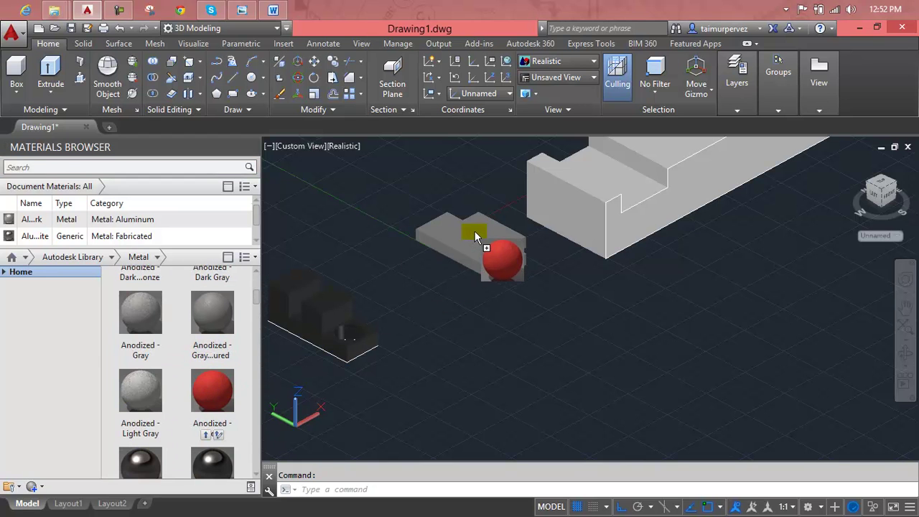
mouse_move(143, 394)
mouse_down()
mouse_move(277, 349)
mouse_move(327, 313)
mouse_up()
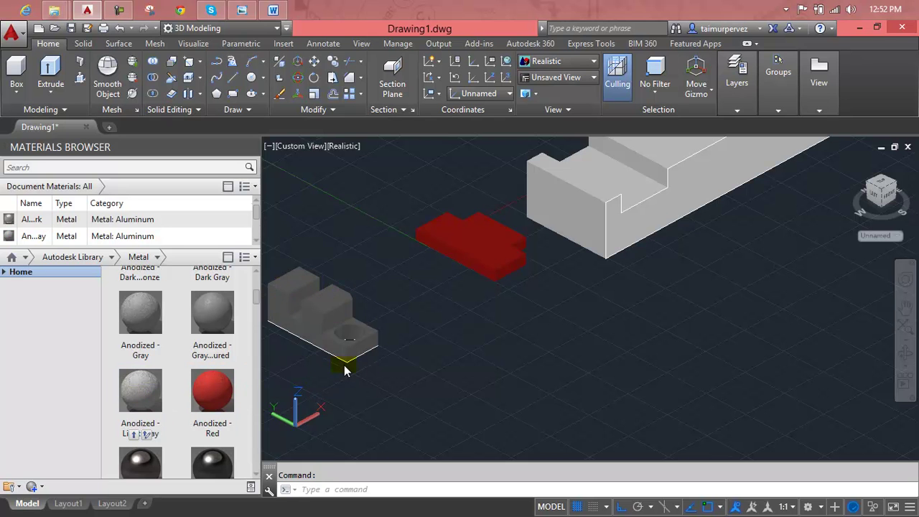
mouse_move(210, 144)
click(252, 146)
scroll(238, 285, up, 2)
scroll(215, 322, up, 2)
Erase the stray edge at the clamp block's corner
scroll(215, 322, up, 1)
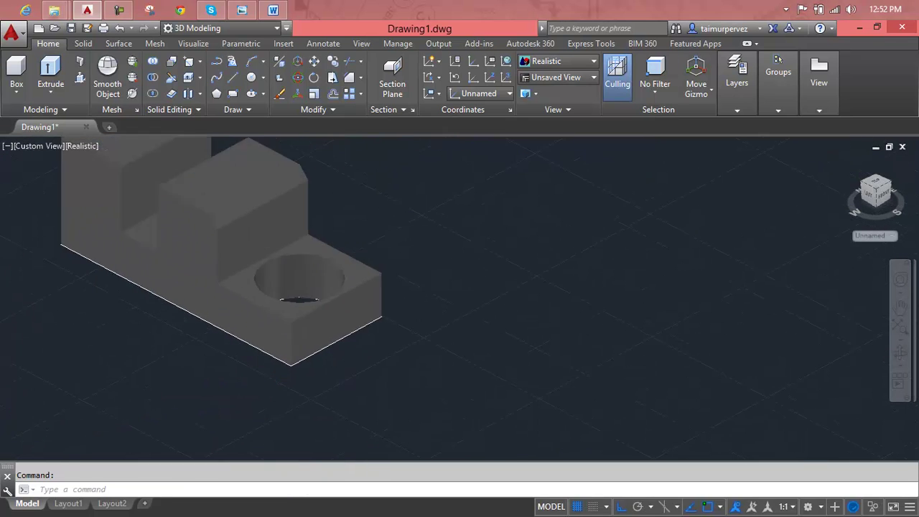
scroll(283, 367, up, 2)
scroll(337, 352, up, 2)
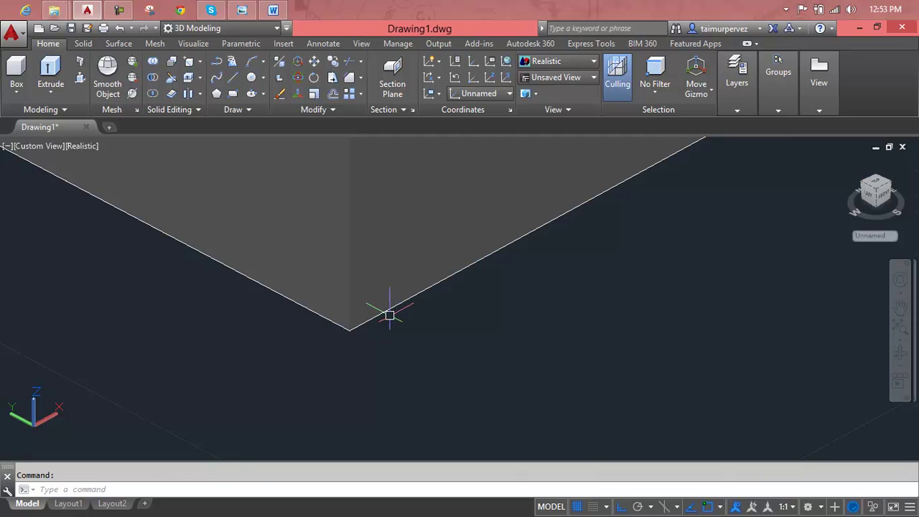
click(389, 314)
click(388, 310)
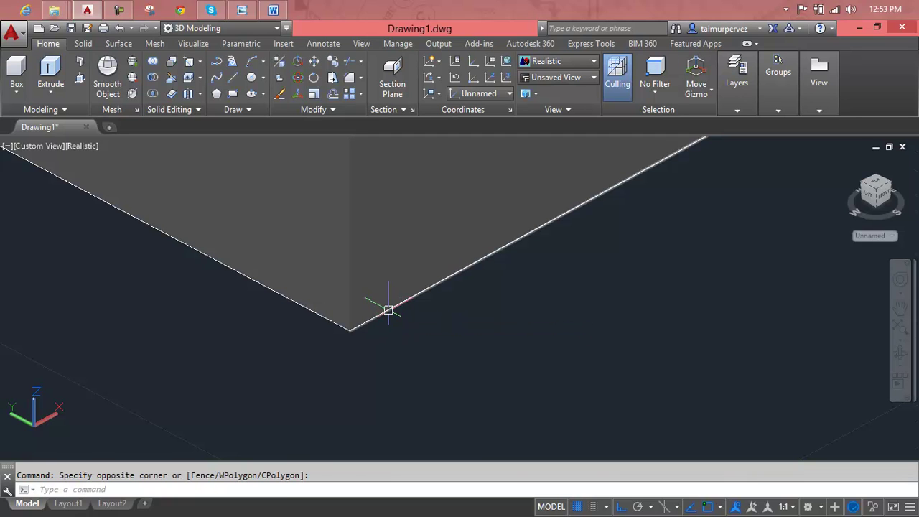
click(388, 310)
key(Delete)
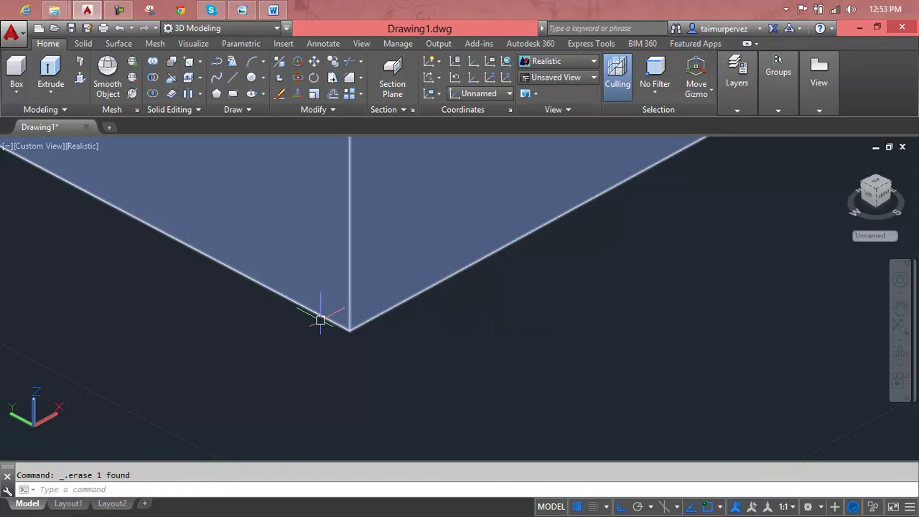
Move the gray block to the lower right and erase the 11 leftover outline lines
scroll(350, 329, down, 3)
scroll(381, 343, down, 4)
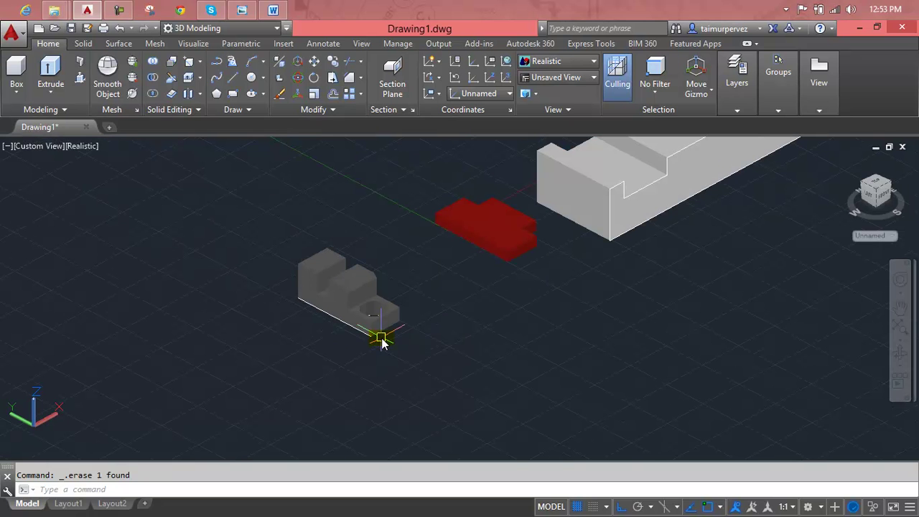
text(m)
key(Return)
click(374, 316)
key(Return)
click(382, 321)
click(586, 392)
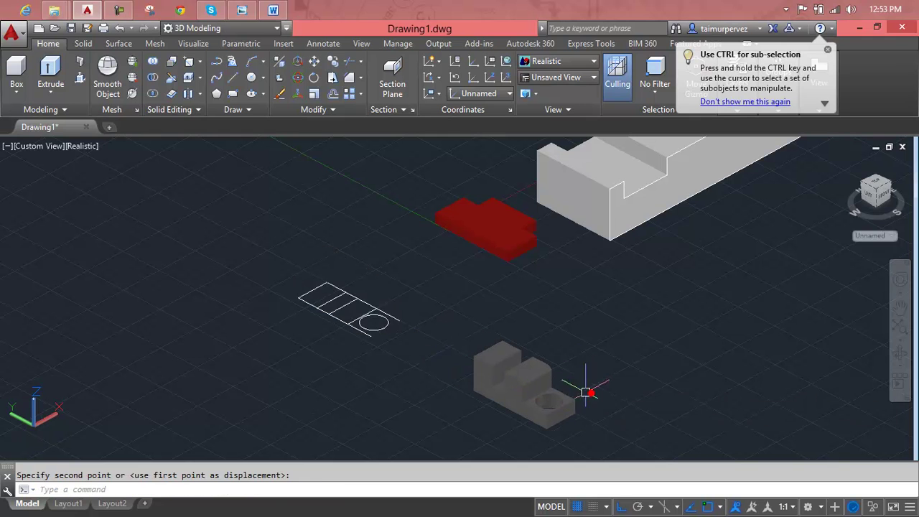
key(Escape)
drag(423, 264, 233, 388)
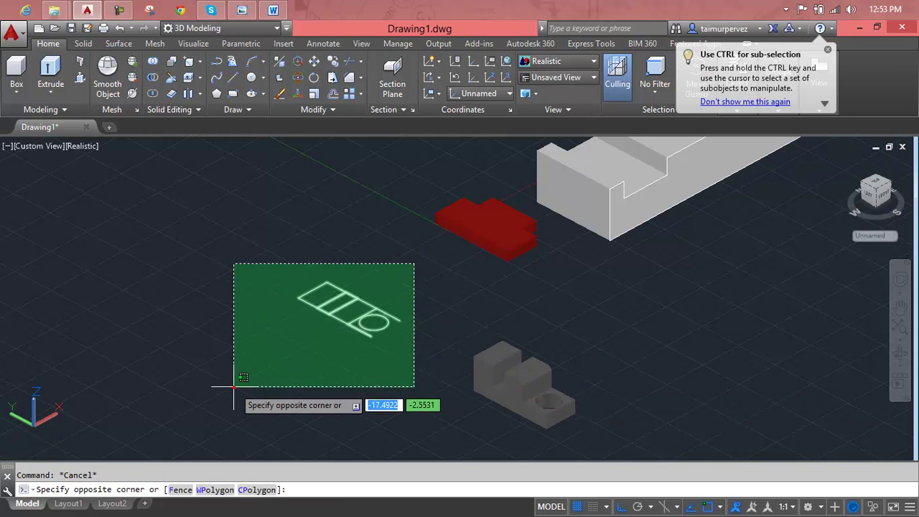
key(Delete)
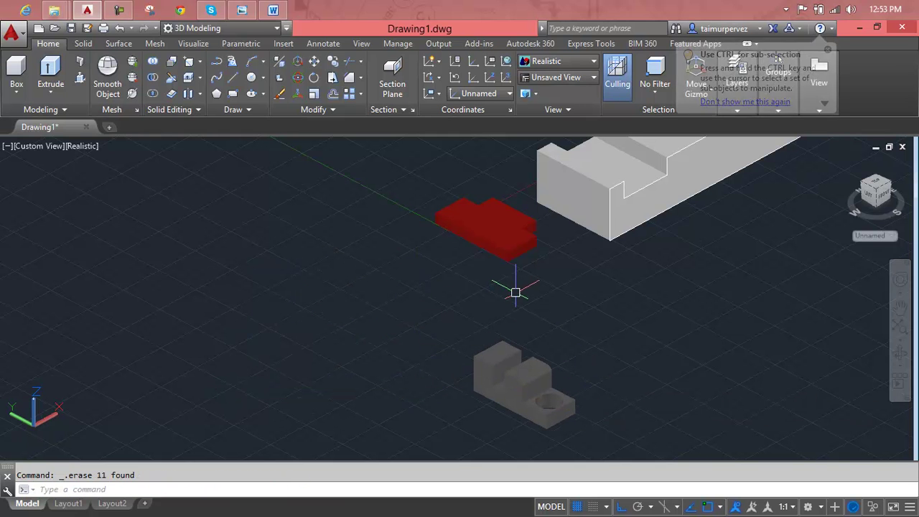
Start a MOVE with M and select the red block
text(m)
key(Return)
click(510, 242)
Move the red block down and to the right of its old spot
key(Return)
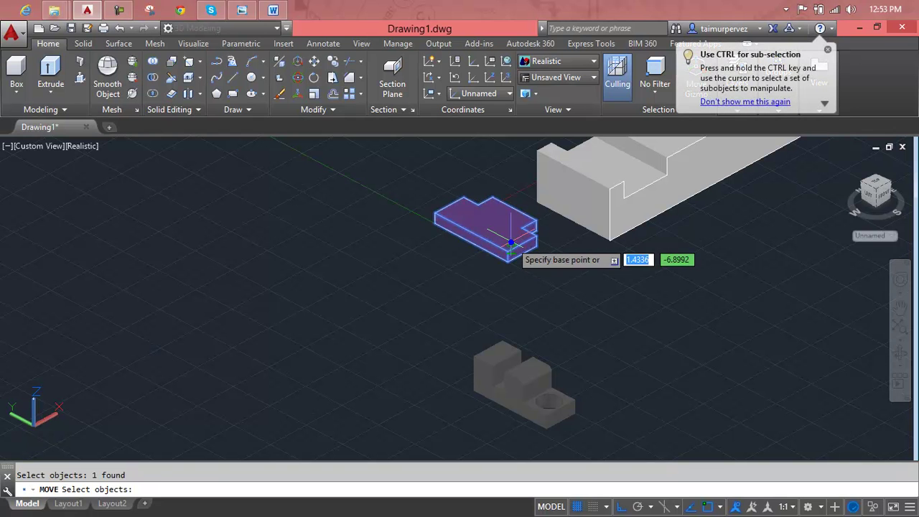
click(511, 250)
click(653, 320)
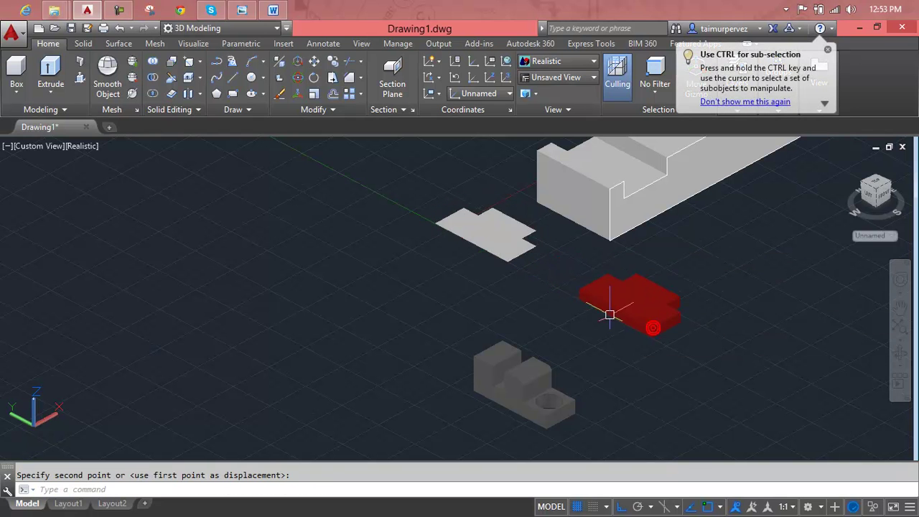
key(Escape)
Delete the leftover light plate and recentre the parts
click(533, 218)
click(446, 264)
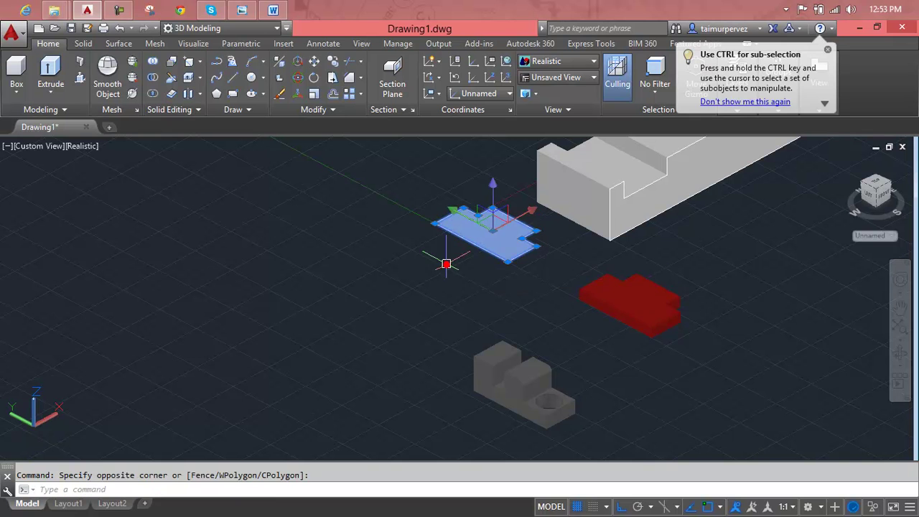
key(Delete)
mouse_move(648, 299)
middle_down()
mouse_move(555, 307)
mouse_move(550, 292)
middle_up()
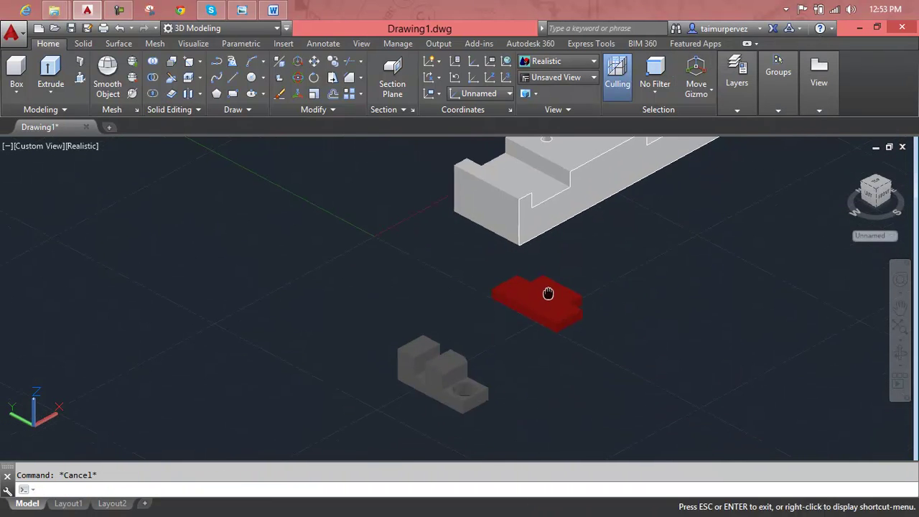
key(Escape)
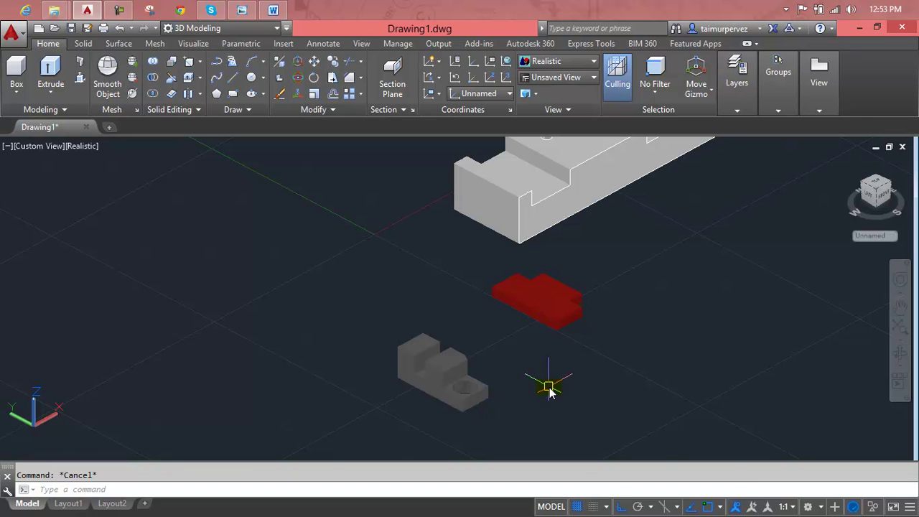
text(m)
Move the gray clamp block by its bottom corner onto the red stepped plate
key(Return)
click(513, 372)
click(422, 408)
key(Return)
scroll(453, 413, up, 2)
scroll(482, 405, up, 3)
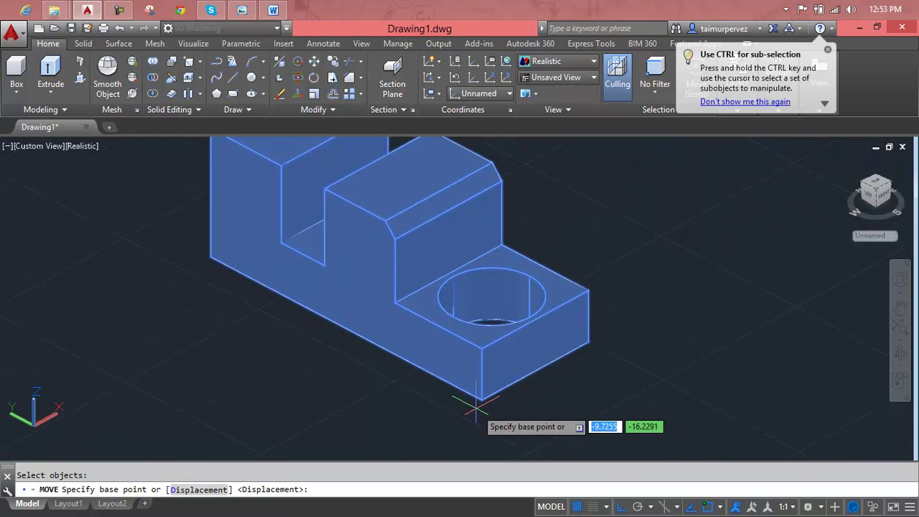
click(482, 405)
scroll(535, 369, down, 3)
middle_drag(536, 369, 402, 431)
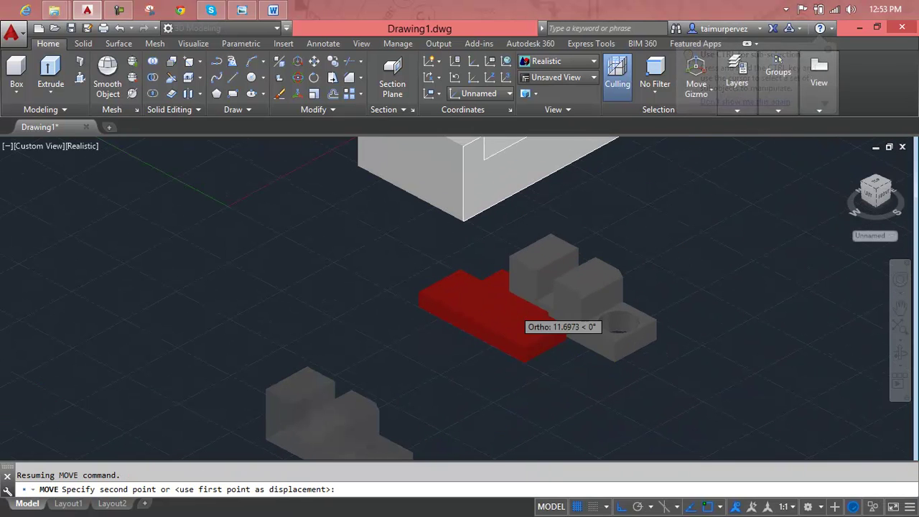
scroll(532, 321, up, 3)
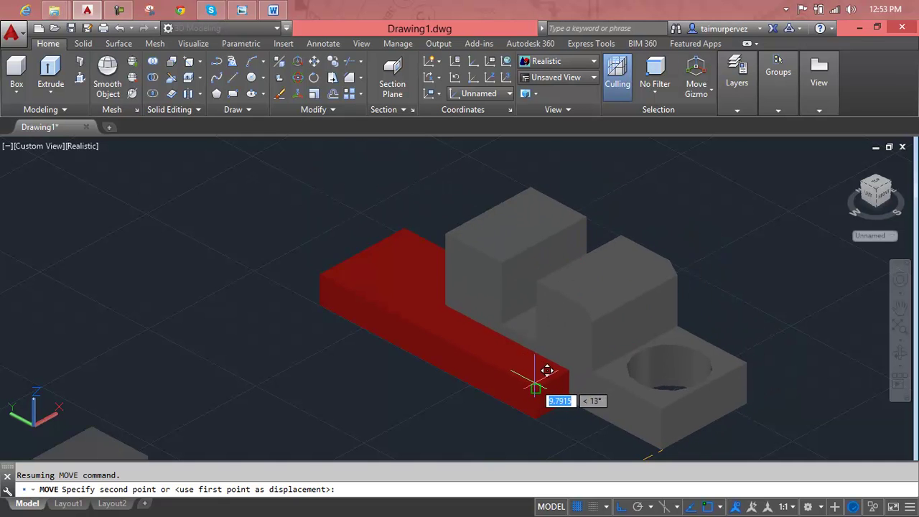
click(534, 388)
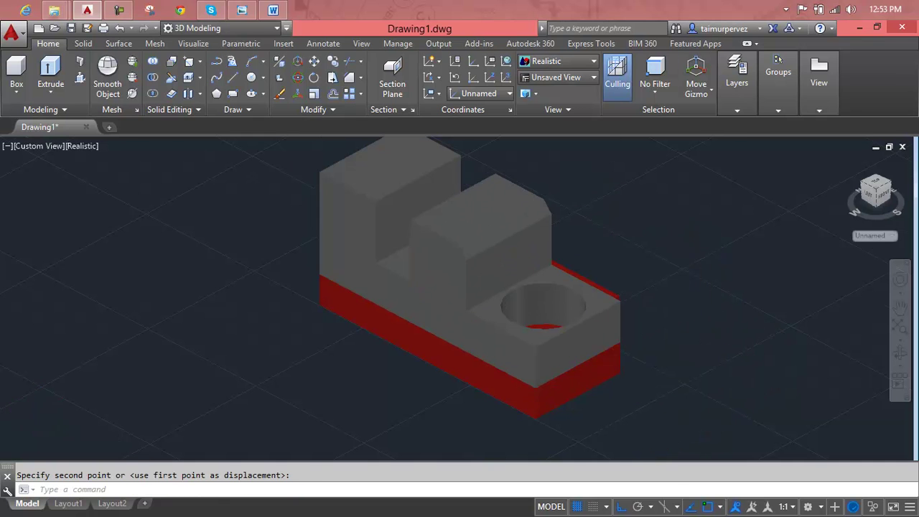
scroll(535, 388, down, 3)
mouse_move(538, 384)
middle_down()
mouse_move(498, 383)
mouse_move(480, 400)
middle_up()
scroll(498, 379, down, 1)
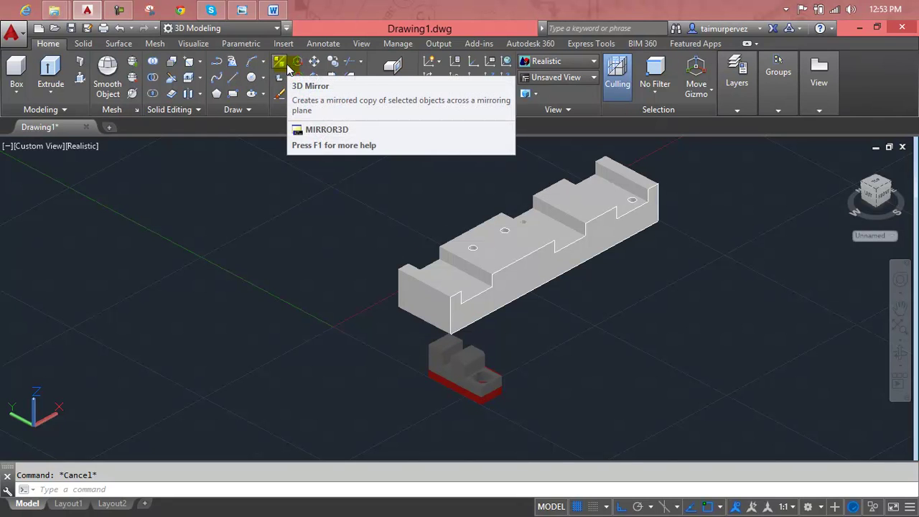
click(152, 61)
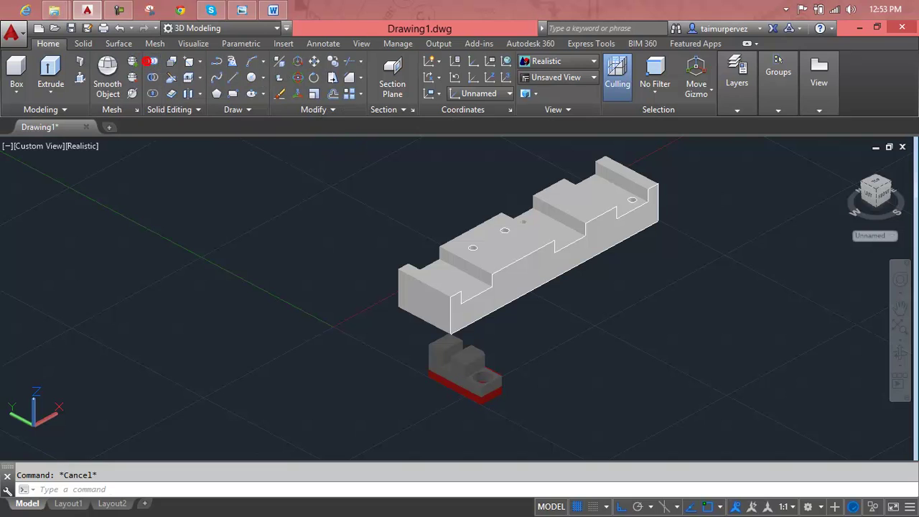
click(543, 345)
click(394, 405)
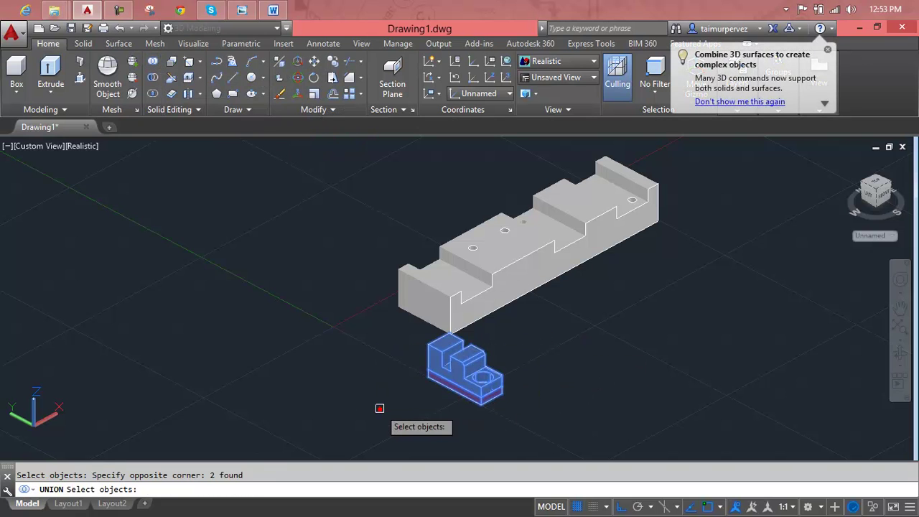
key(Return)
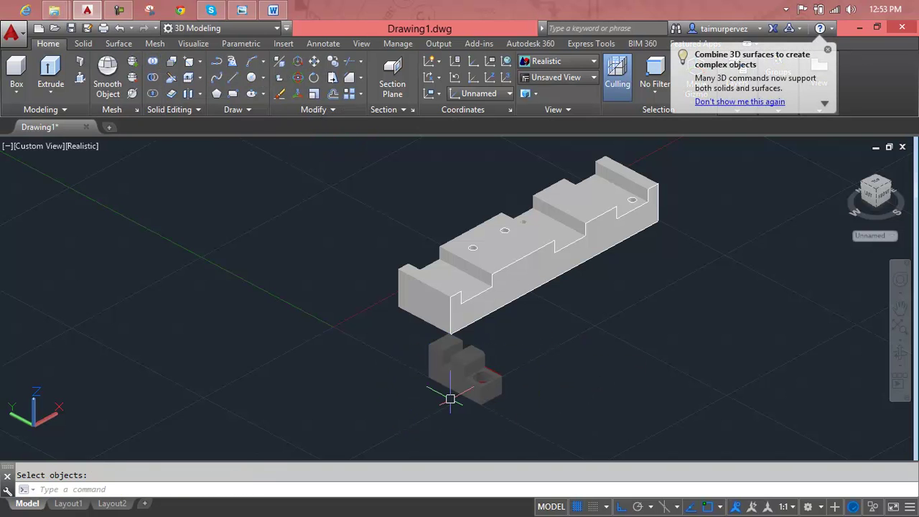
scroll(517, 394, up, 5)
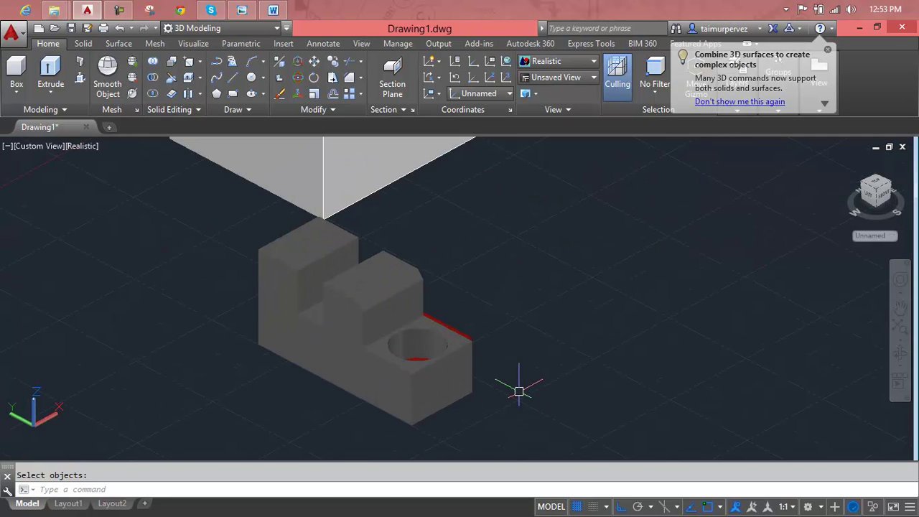
key(ctrl+z)
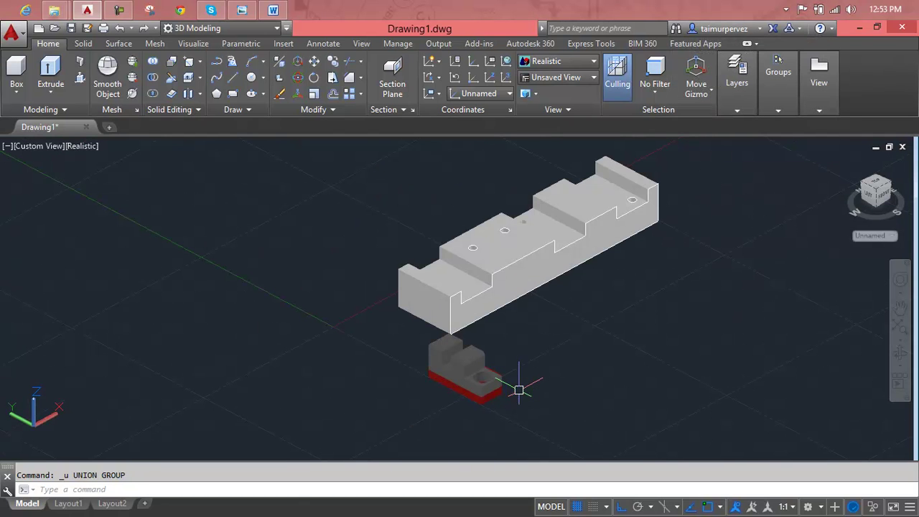
scroll(519, 390, down, 5)
key(Escape)
scroll(508, 369, up, 2)
scroll(507, 366, up, 3)
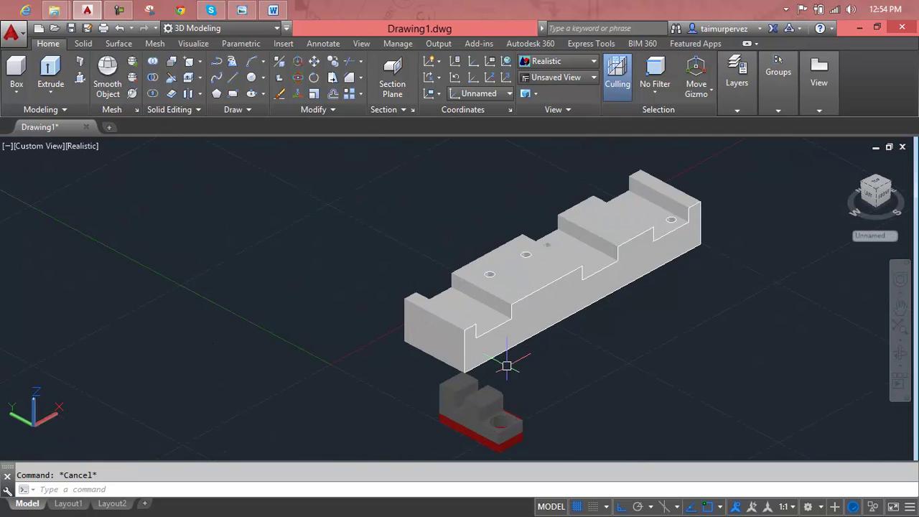
middle_drag(507, 366, 455, 324)
key(Return)
Copy the small clamp block with its red plate from its bottom corner into a plate slot
click(520, 335)
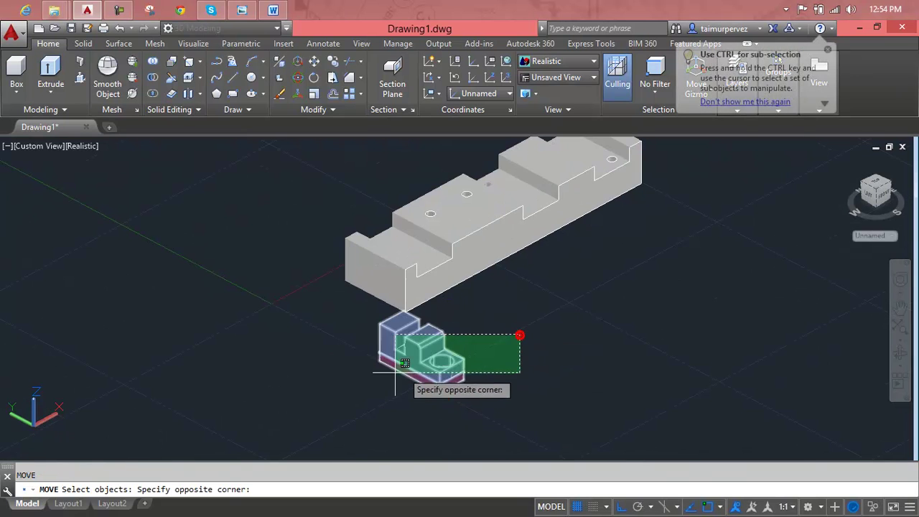
click(352, 384)
key(Return)
key(Escape)
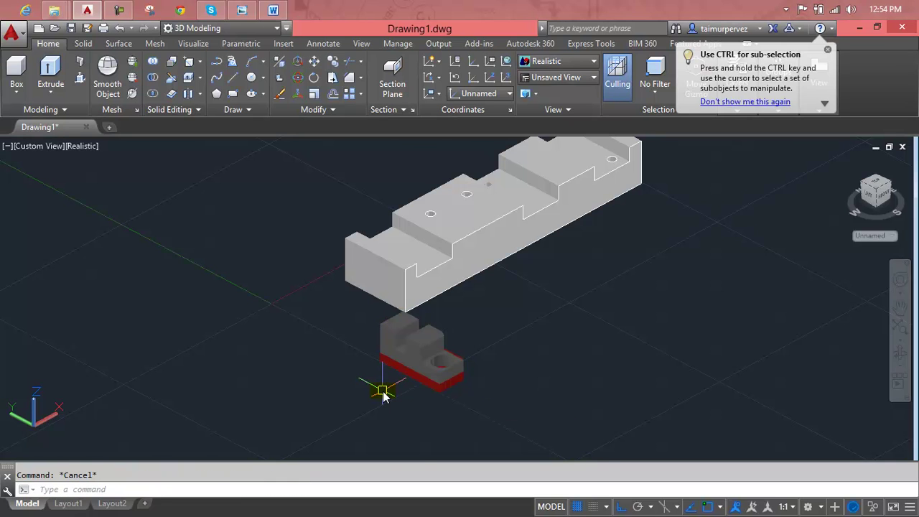
text(Cp)
key(Return)
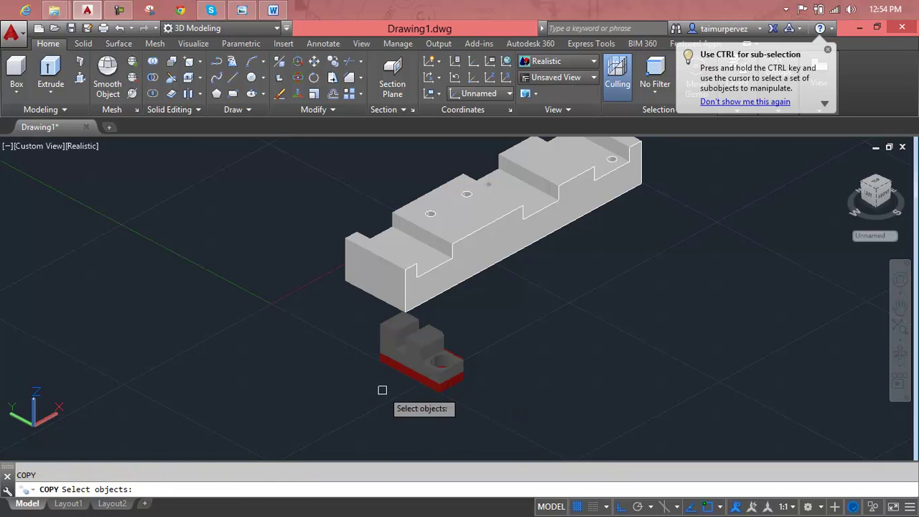
click(527, 336)
click(333, 397)
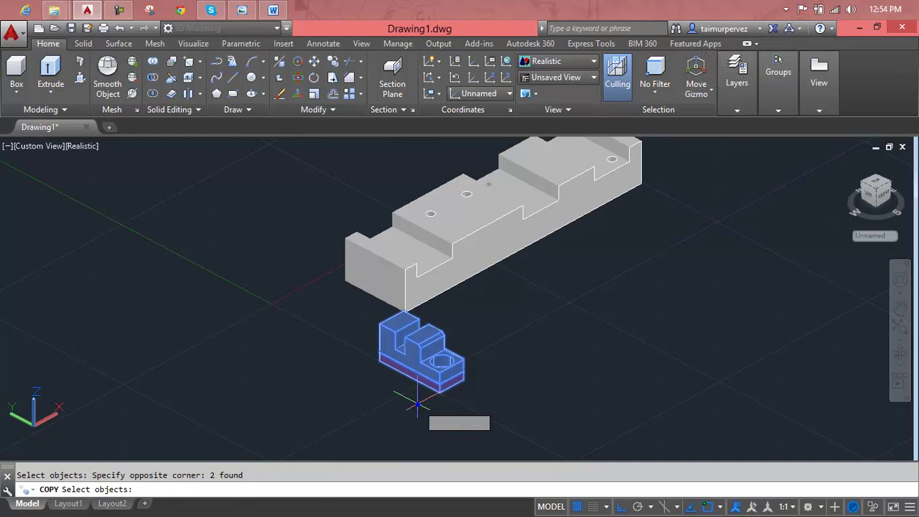
key(Return)
scroll(431, 387, up, 4)
scroll(440, 384, up, 1)
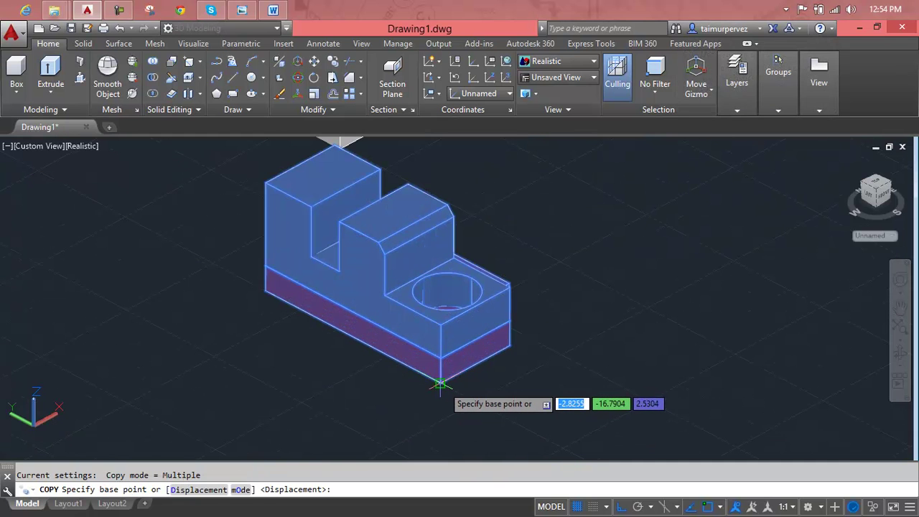
click(439, 384)
scroll(439, 384, down, 3)
scroll(389, 454, down, 2)
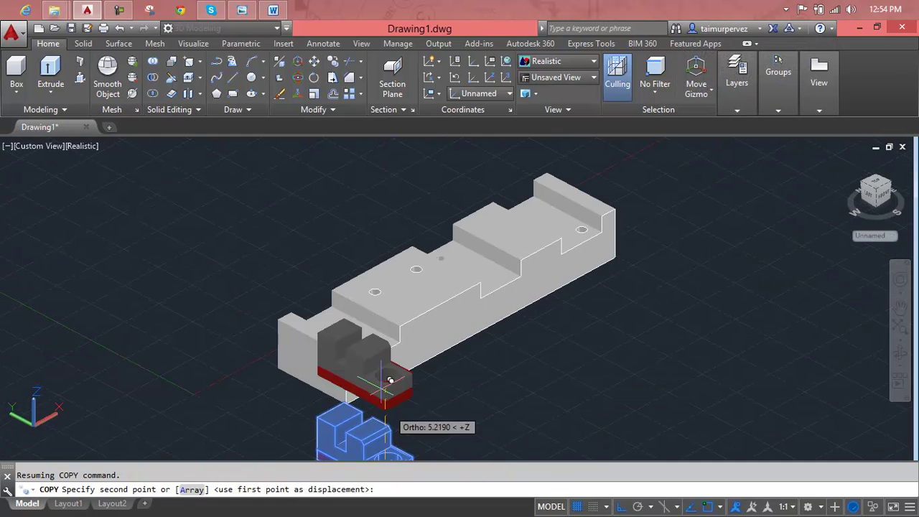
scroll(373, 350, up, 2)
scroll(373, 349, up, 1)
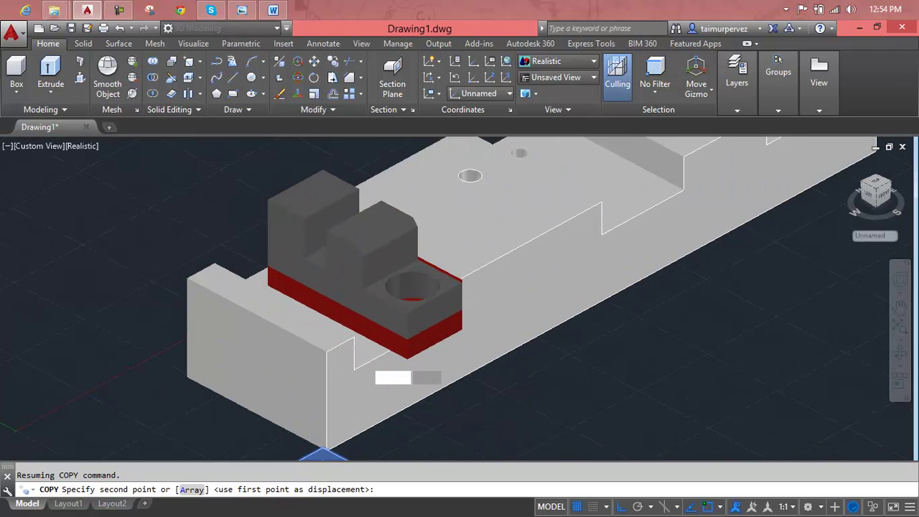
scroll(372, 351, up, 3)
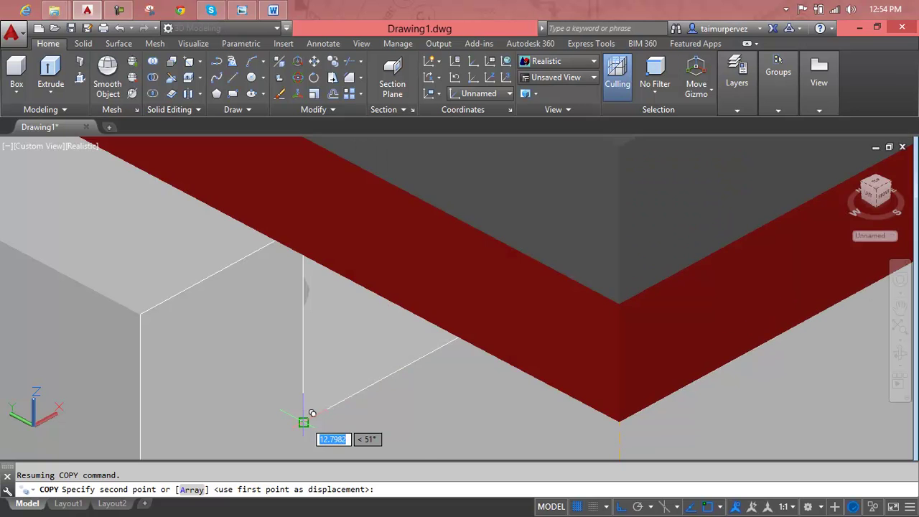
click(312, 414)
scroll(315, 409, down, 3)
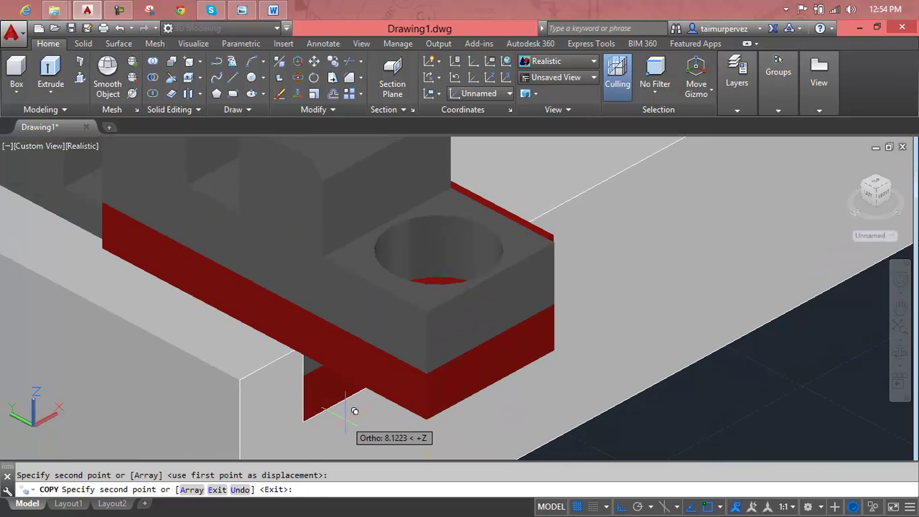
key(Escape)
scroll(643, 384, down, 3)
scroll(643, 381, down, 2)
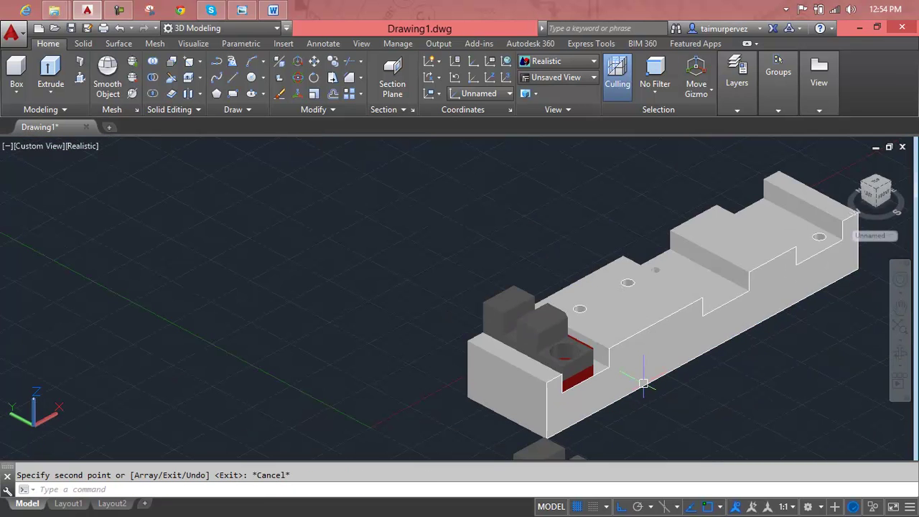
scroll(643, 381, up, 3)
Copy the loose clamp block by its lower corner onto the right slot's corner, keeping the original
middle_drag(517, 287, 471, 257)
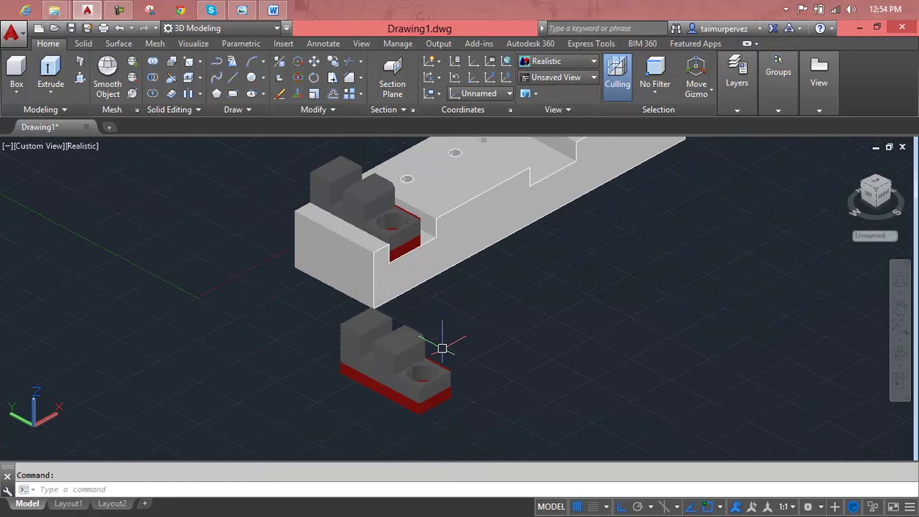
shift+middle_drag(479, 364, 418, 370)
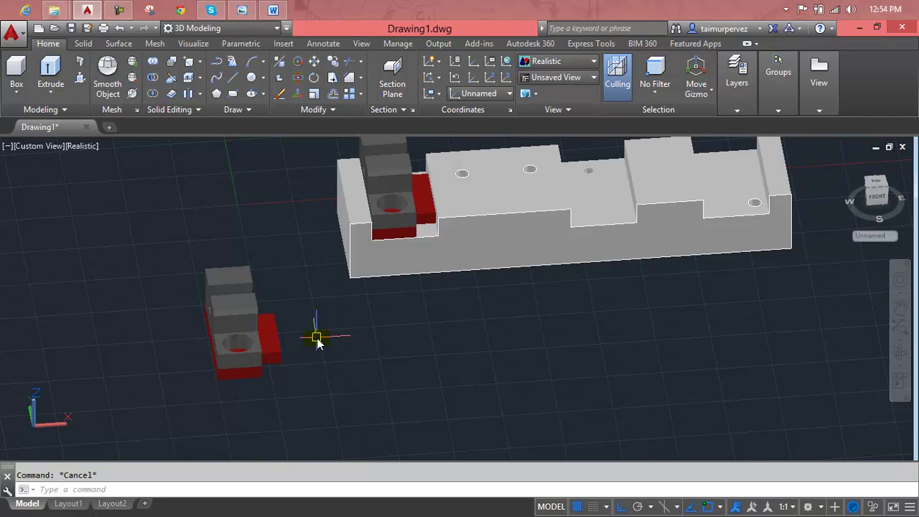
text(co)
key(Return)
click(299, 268)
click(179, 379)
key(Return)
scroll(192, 389, up, 3)
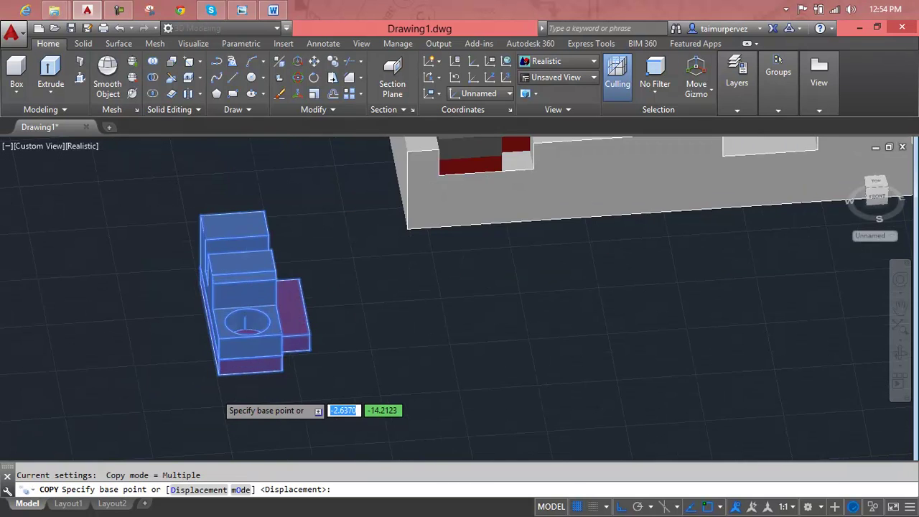
scroll(201, 386, up, 2)
scroll(209, 382, up, 2)
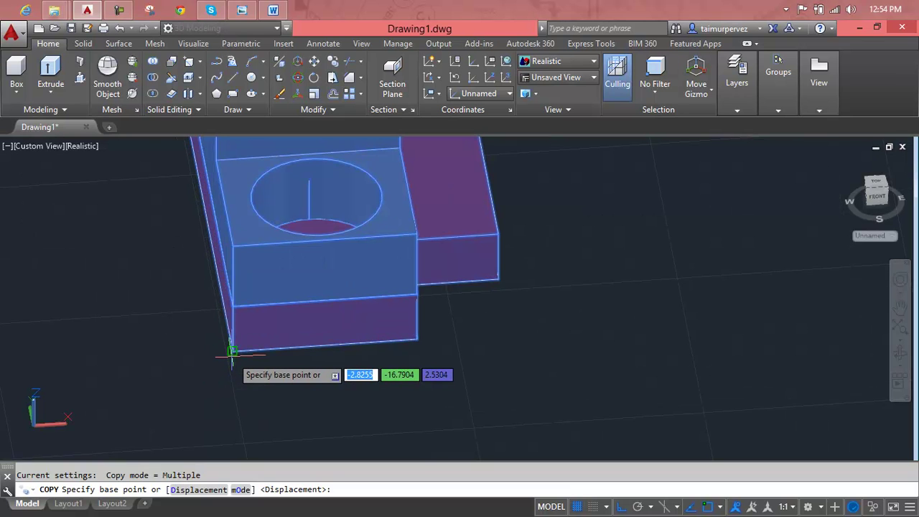
click(232, 351)
scroll(316, 346, down, 2)
scroll(488, 341, down, 2)
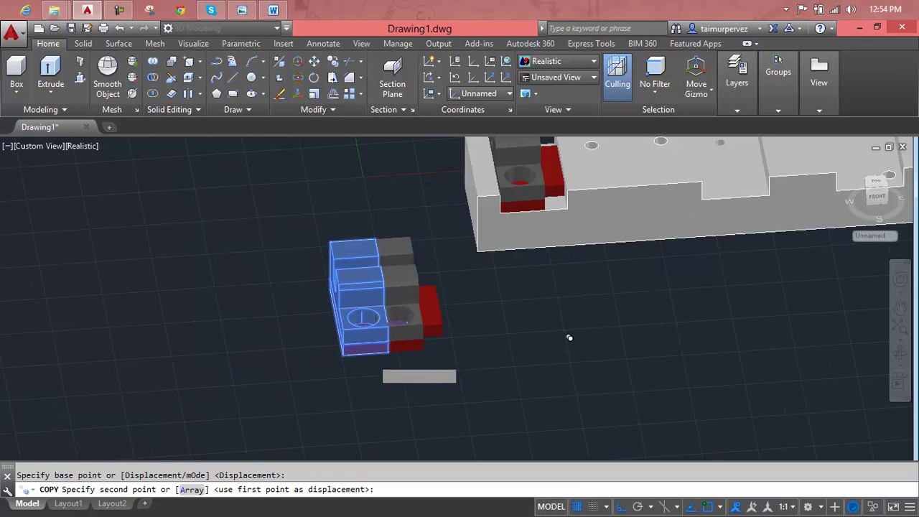
scroll(568, 337, down, 2)
shift+middle_drag(624, 357, 557, 349)
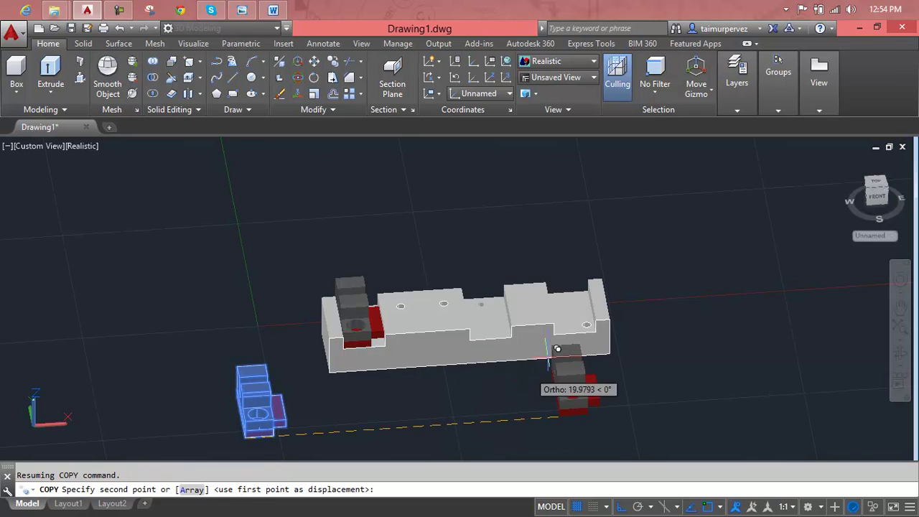
scroll(557, 349, up, 1)
scroll(568, 308, up, 2)
scroll(568, 308, up, 2)
scroll(546, 308, up, 2)
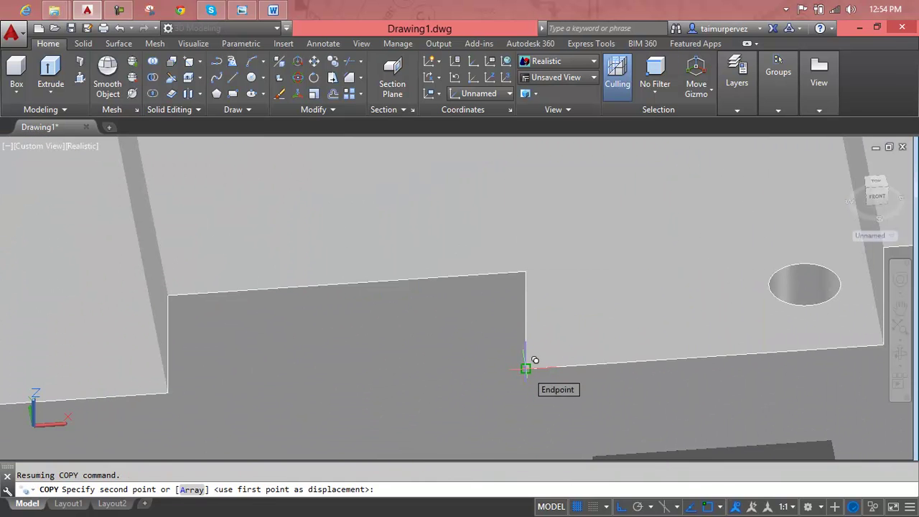
click(526, 368)
scroll(529, 370, down, 2)
scroll(532, 369, down, 1)
scroll(535, 380, down, 1)
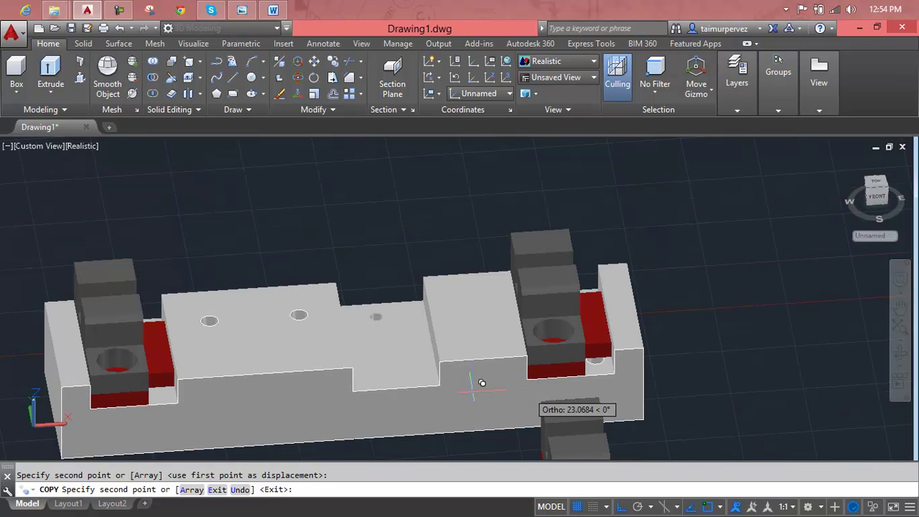
key(Escape)
scroll(368, 348, down, 3)
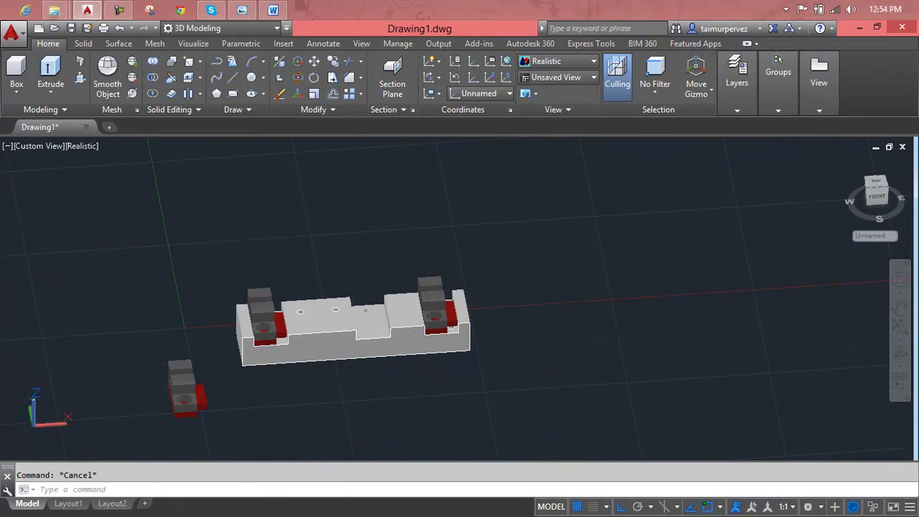
middle_drag(193, 408, 234, 376)
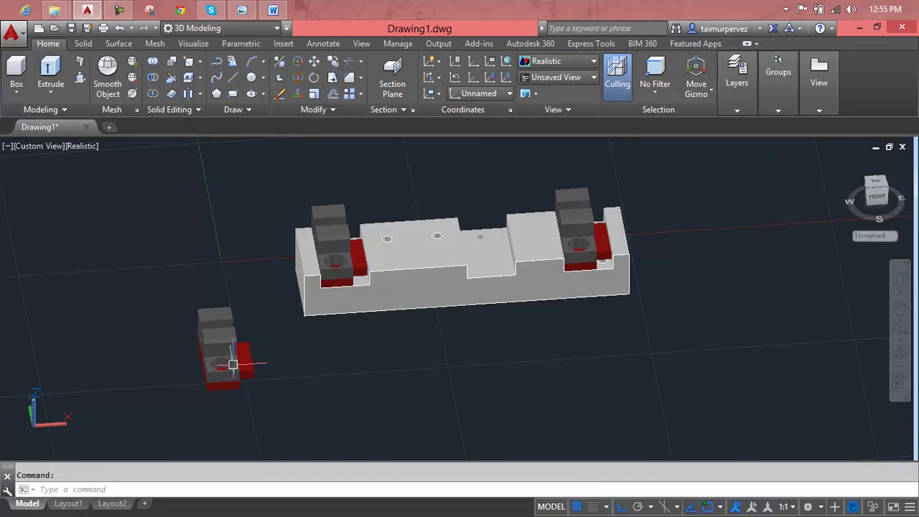
scroll(291, 411, down, 2)
middle_drag(293, 410, 314, 371)
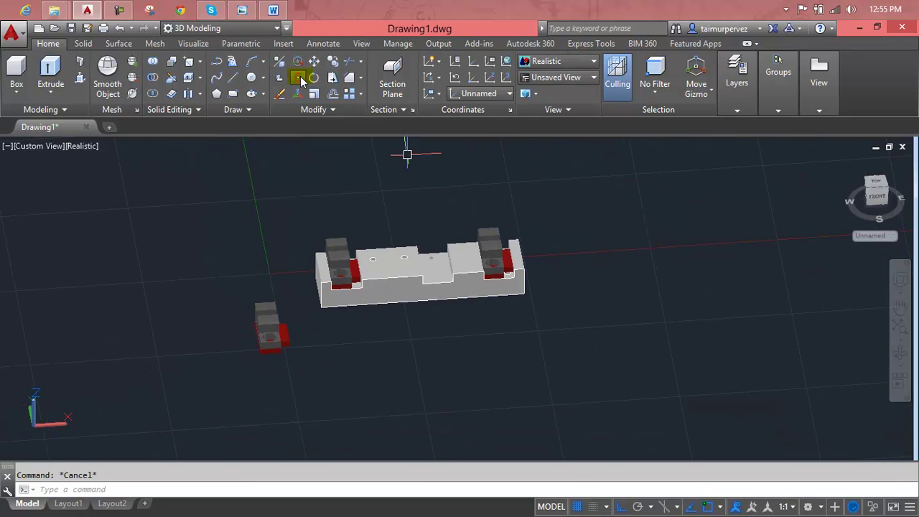
Rotate the spare clamp block 90° about the vertical axis with 3DROTATE
click(305, 348)
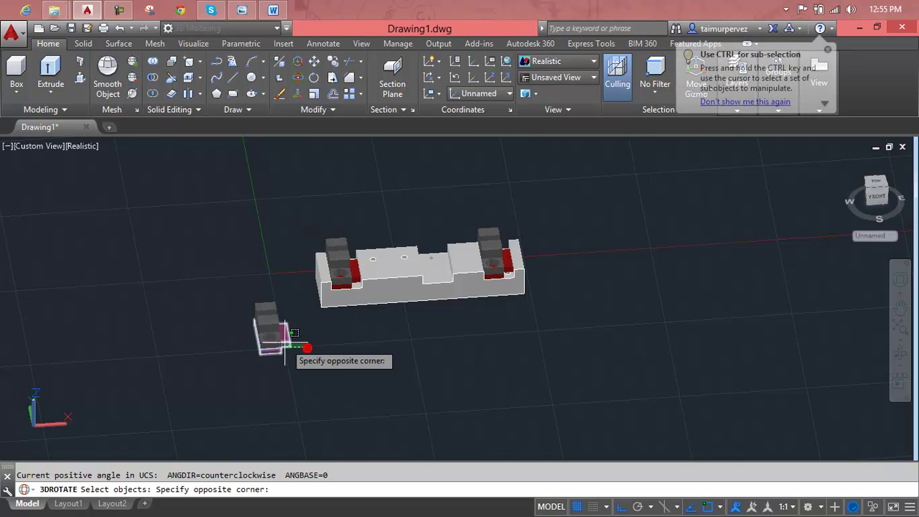
click(257, 322)
key(Return)
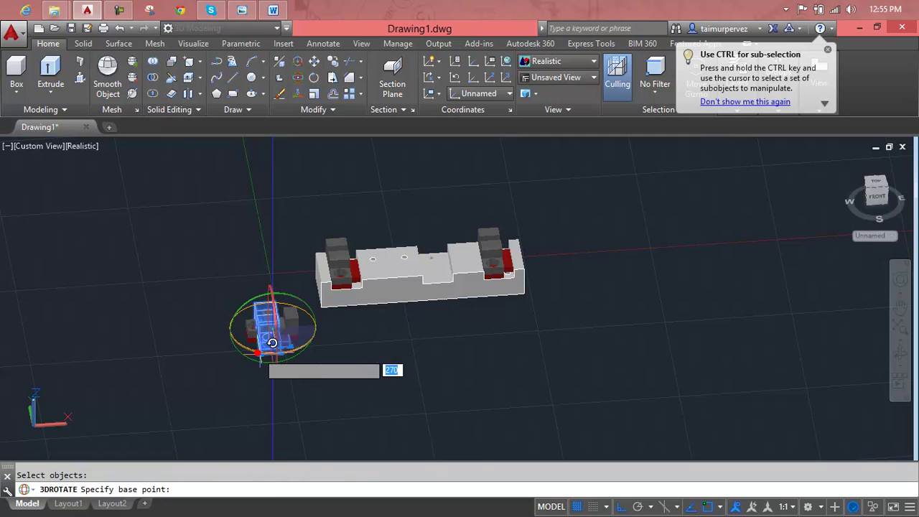
click(272, 343)
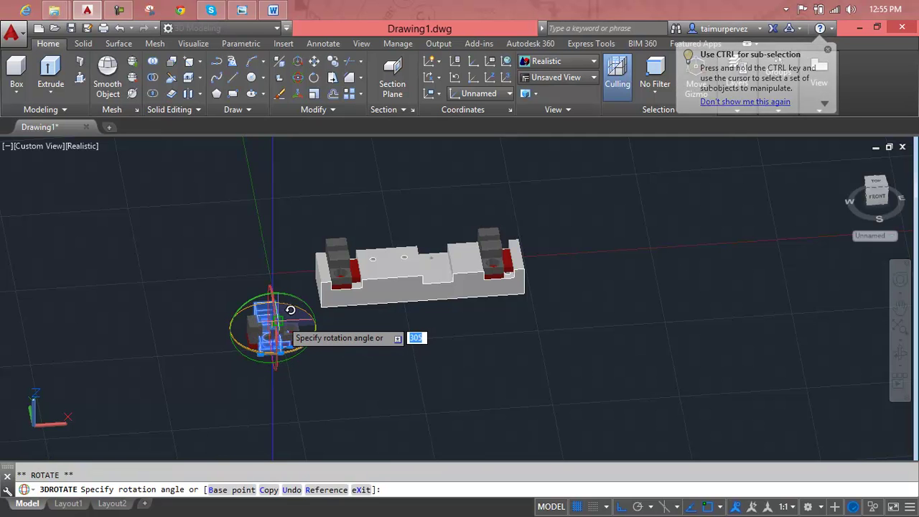
scroll(284, 316, up, 2)
scroll(269, 327, up, 2)
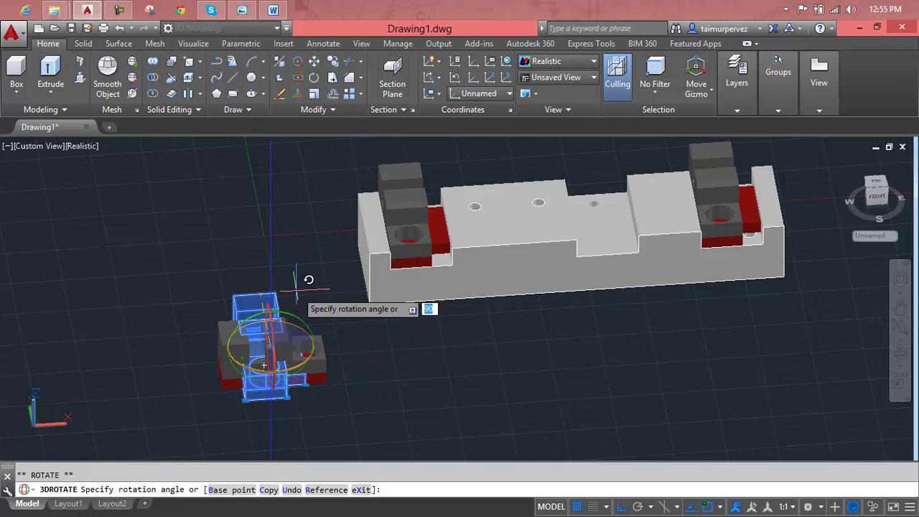
key(F8)
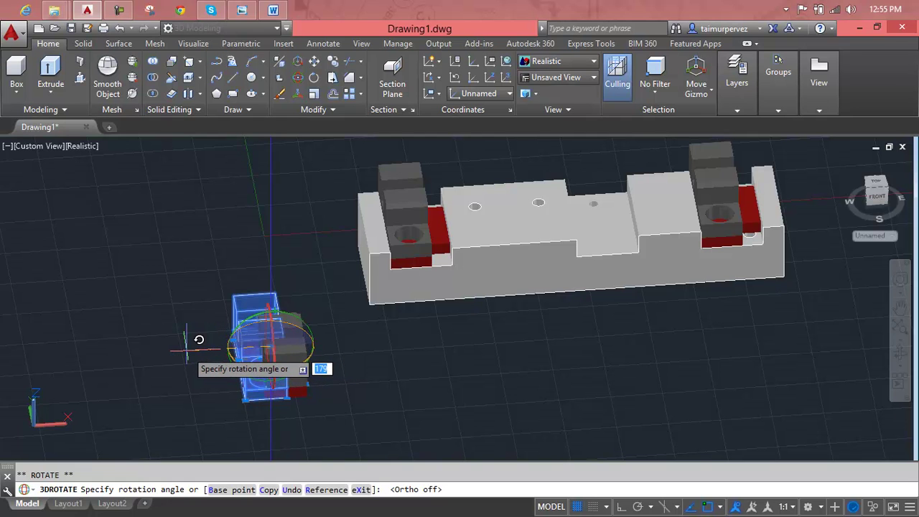
click(186, 350)
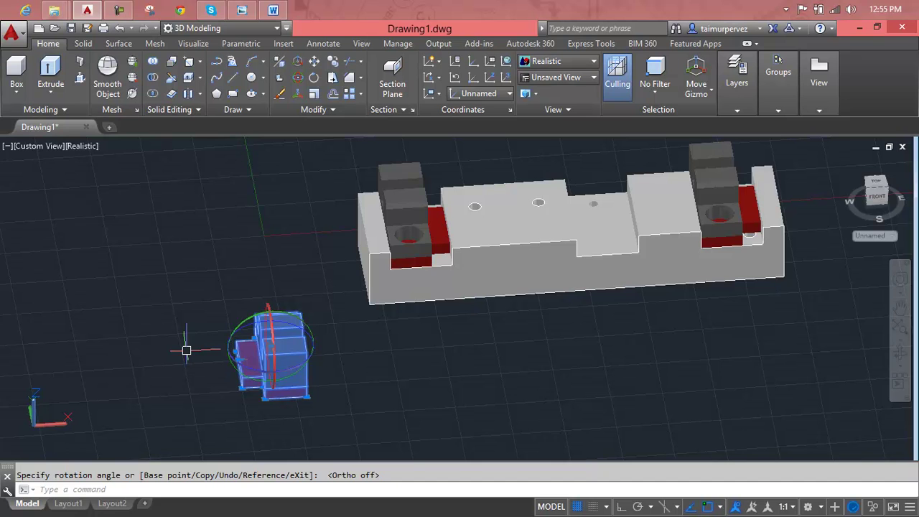
key(Escape)
scroll(276, 396, up, 3)
scroll(311, 394, up, 2)
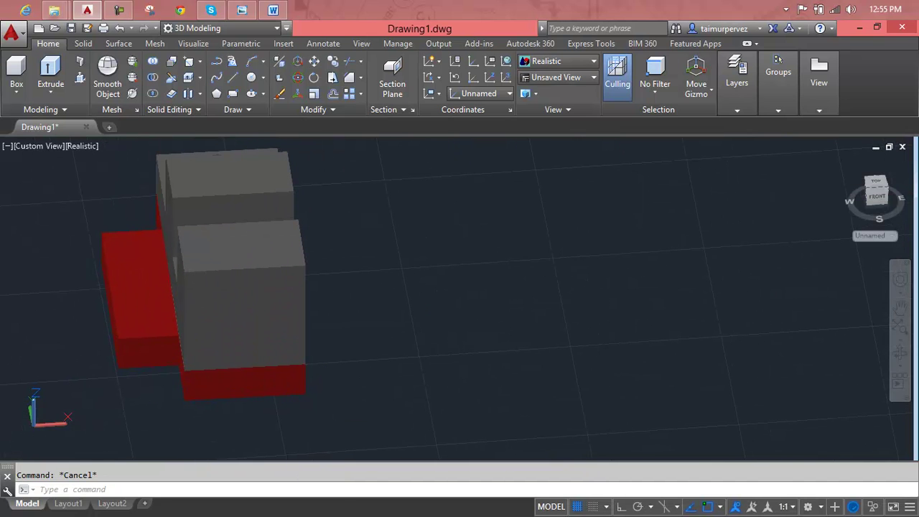
Move both solids of the rotated block from its corner into the base plate's middle slot
text(m)
key(Return)
click(388, 205)
click(108, 392)
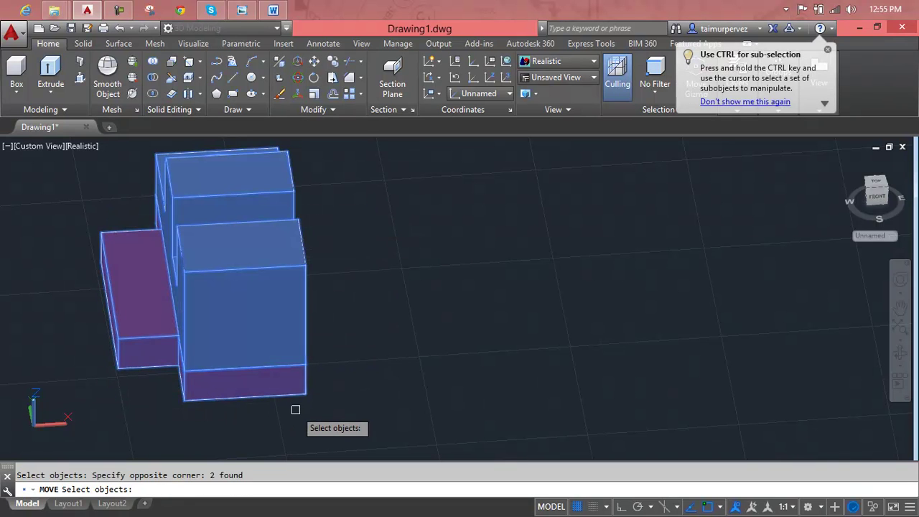
key(Return)
click(304, 392)
scroll(513, 343, down, 2)
scroll(512, 342, down, 3)
middle_drag(513, 343, 447, 407)
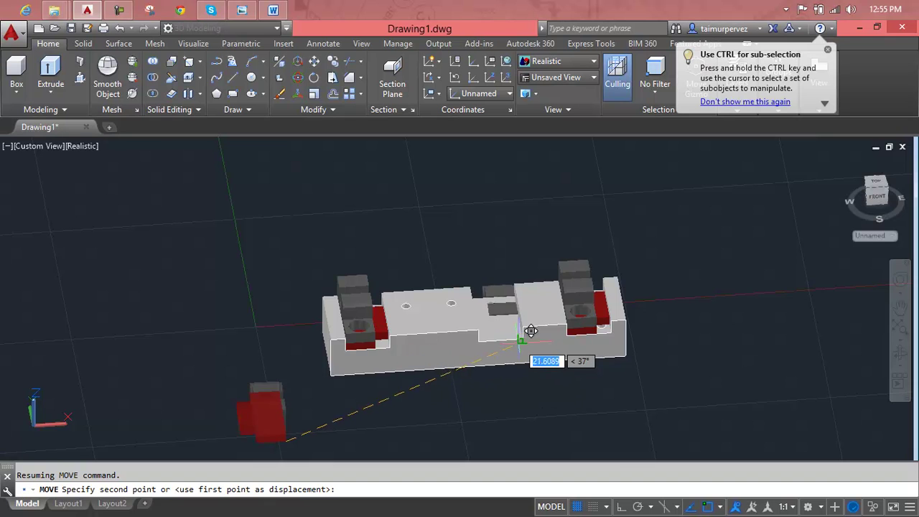
scroll(530, 330, up, 4)
scroll(530, 331, up, 3)
scroll(529, 330, up, 2)
scroll(529, 330, up, 2)
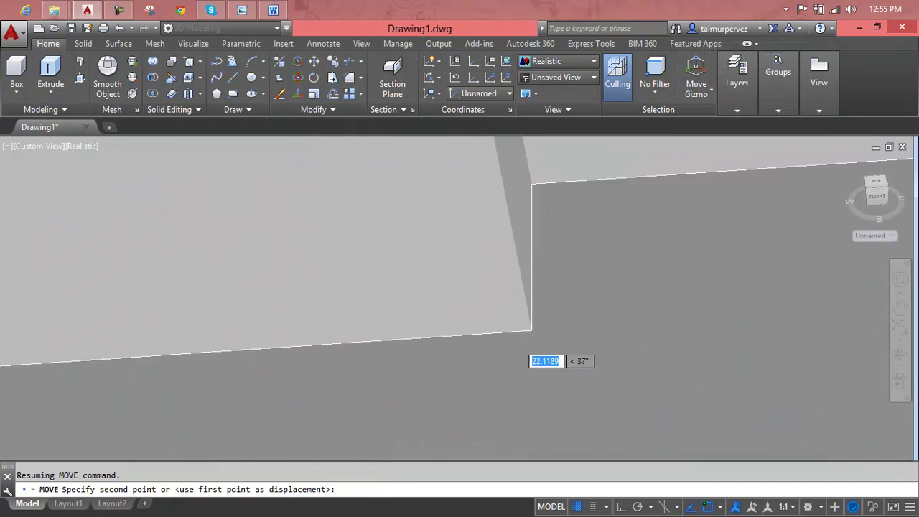
scroll(545, 327, down, 3)
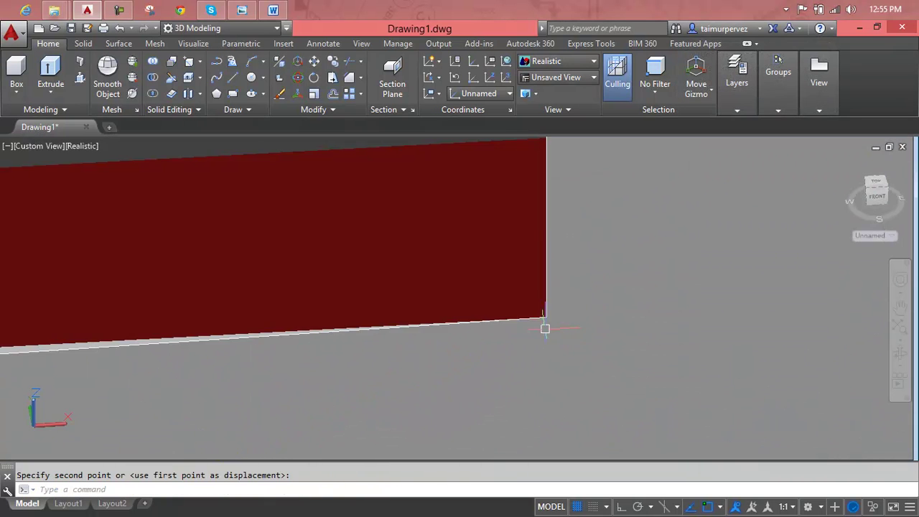
scroll(542, 344, down, 3)
scroll(534, 386, down, 2)
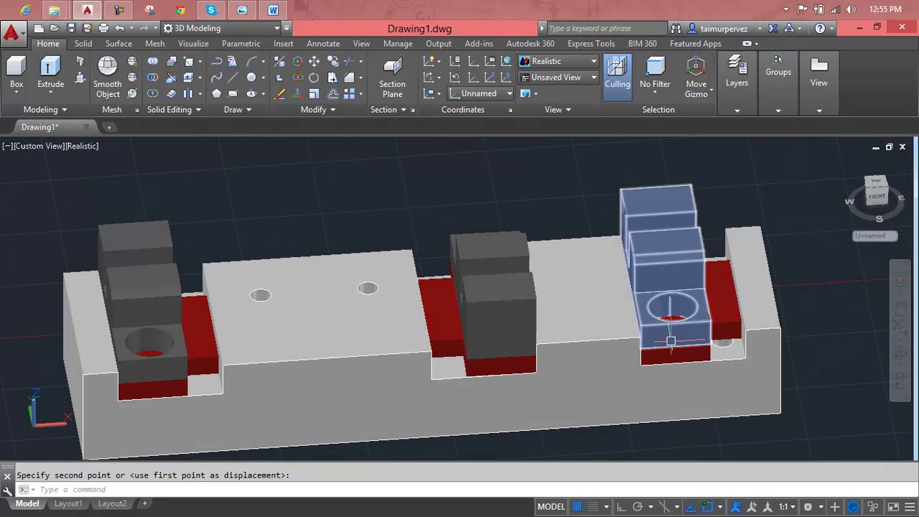
scroll(667, 309, down, 3)
key(Escape)
mouse_move(529, 385)
middle_down()
mouse_move(509, 335)
mouse_move(503, 230)
middle_up()
scroll(498, 278, down, 4)
middle_drag(498, 277, 458, 334)
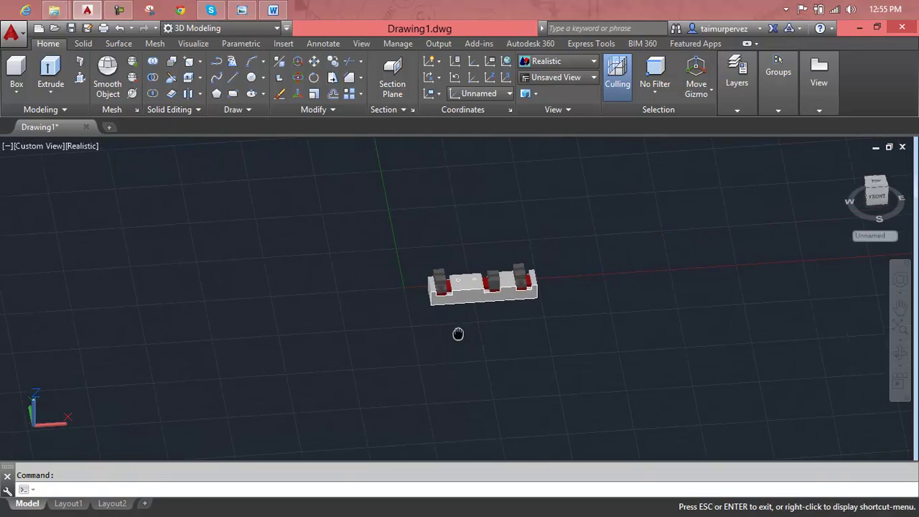
scroll(478, 289, up, 5)
scroll(478, 289, up, 2)
mouse_move(478, 289)
shift+middle_down()
mouse_move(492, 291)
mouse_move(476, 323)
mouse_move(433, 309)
mouse_move(437, 340)
mouse_move(448, 343)
shift+middle_up()
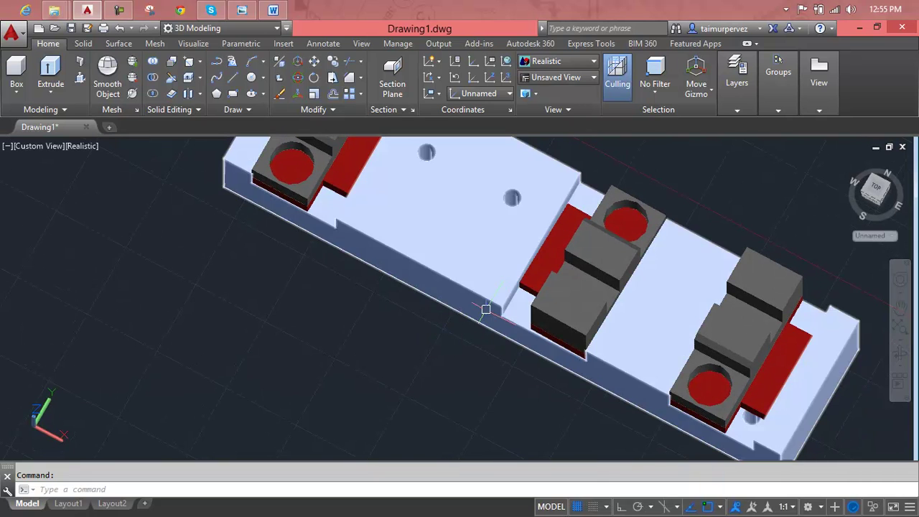
mouse_move(500, 288)
shift+middle_down()
mouse_move(512, 268)
mouse_move(570, 239)
mouse_move(580, 218)
mouse_move(492, 302)
mouse_move(464, 308)
shift+middle_up()
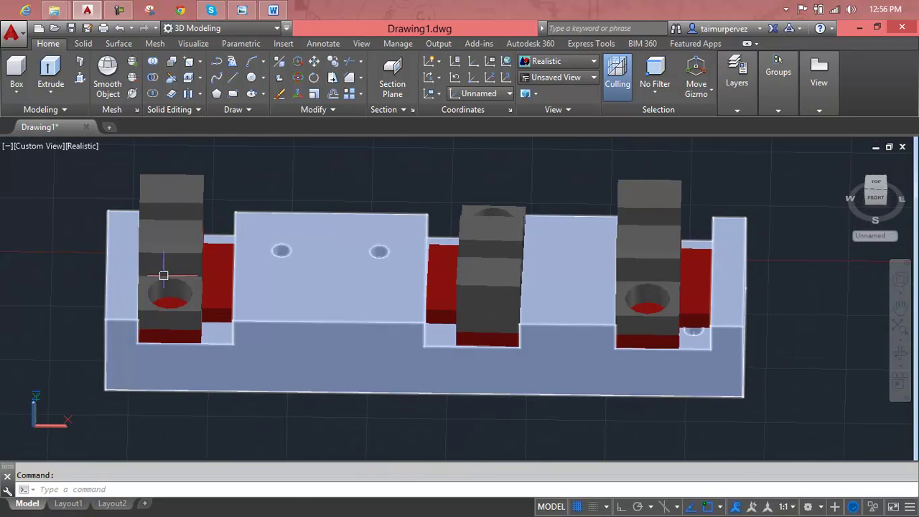
mouse_move(265, 304)
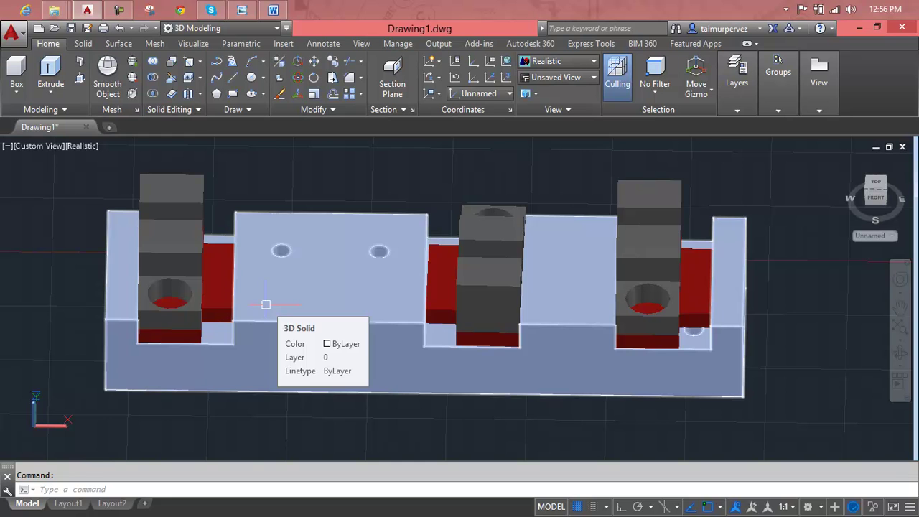
mouse_move(476, 318)
shift+middle_down()
mouse_move(402, 323)
mouse_move(351, 269)
mouse_move(352, 285)
mouse_move(426, 301)
mouse_move(492, 295)
mouse_move(498, 306)
mouse_move(486, 291)
shift+middle_up()
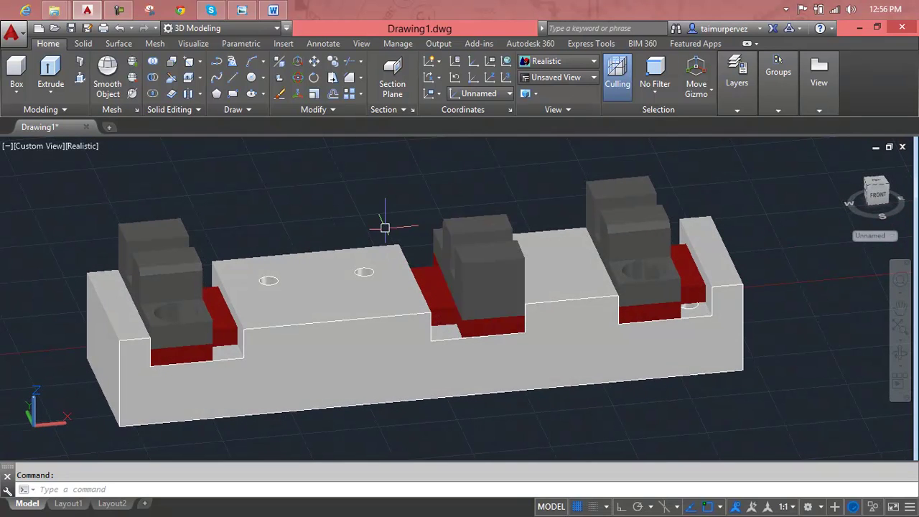